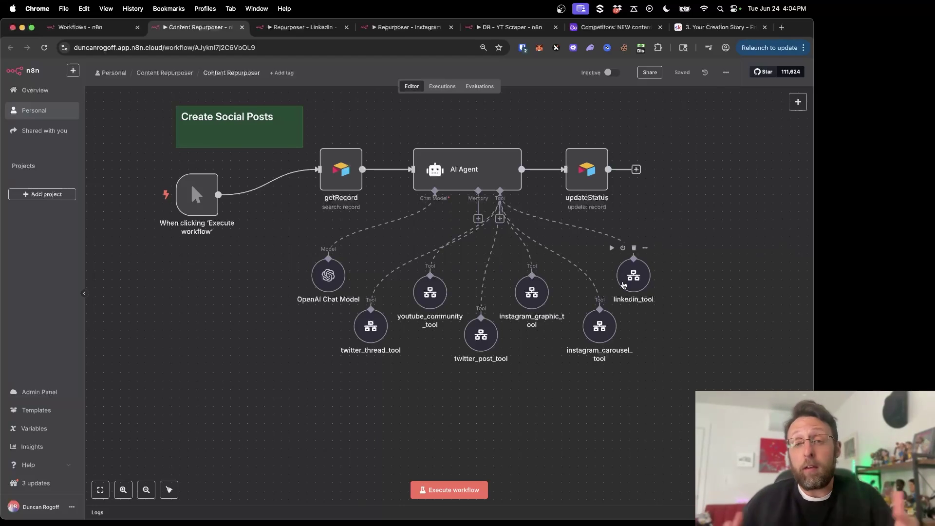
# Switch to the Airtable base, open the fifth record of the NEW content table and examine its Content and LinkedIn Copy
pyautogui.click(607, 28)
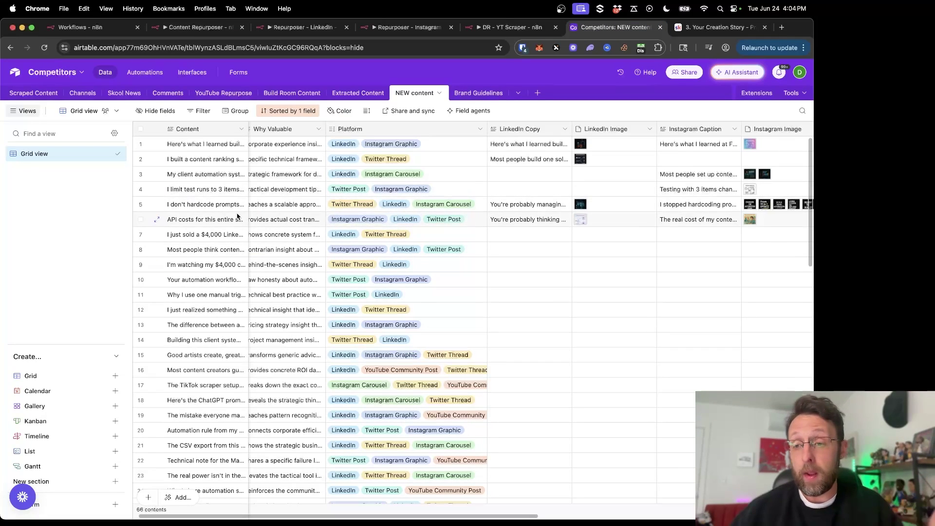
pyautogui.click(156, 204)
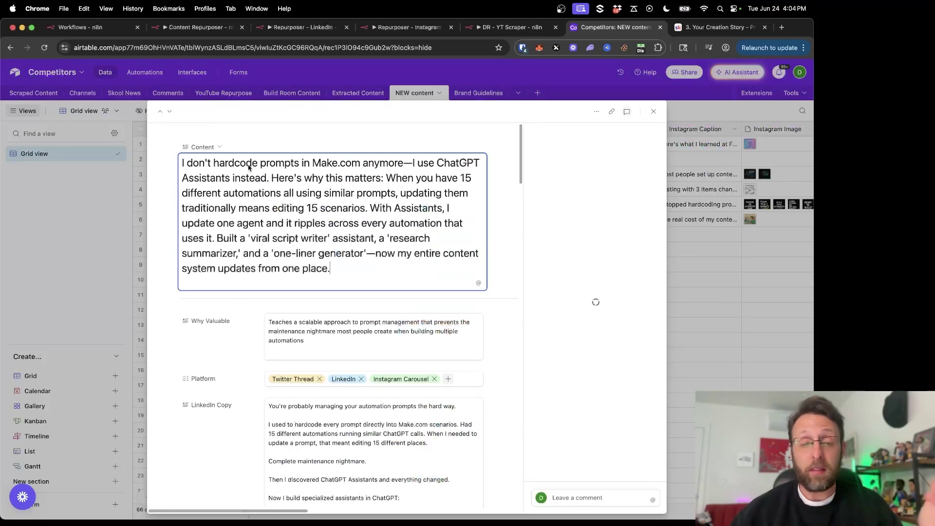
pyautogui.moveTo(343, 268); pyautogui.dragTo(181, 160)
pyautogui.scroll(-5, 255, 213)
pyautogui.moveTo(304, 263); pyautogui.dragTo(248, 236)
pyautogui.scroll(-2, 248, 236)
pyautogui.scroll(-3, 248, 236)
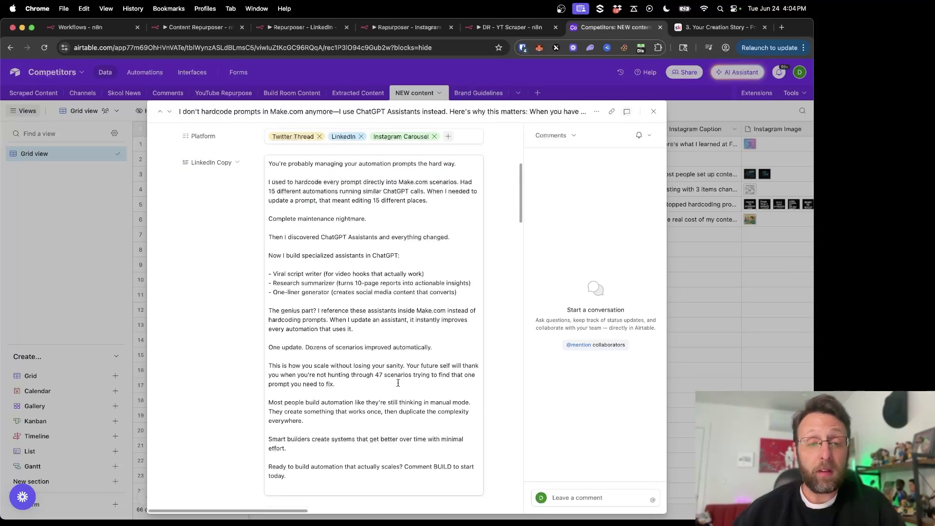
# Examine the record's LinkedIn image, Instagram caption and Instagram carousel images, and close the record
pyautogui.scroll(-10, 398, 383)
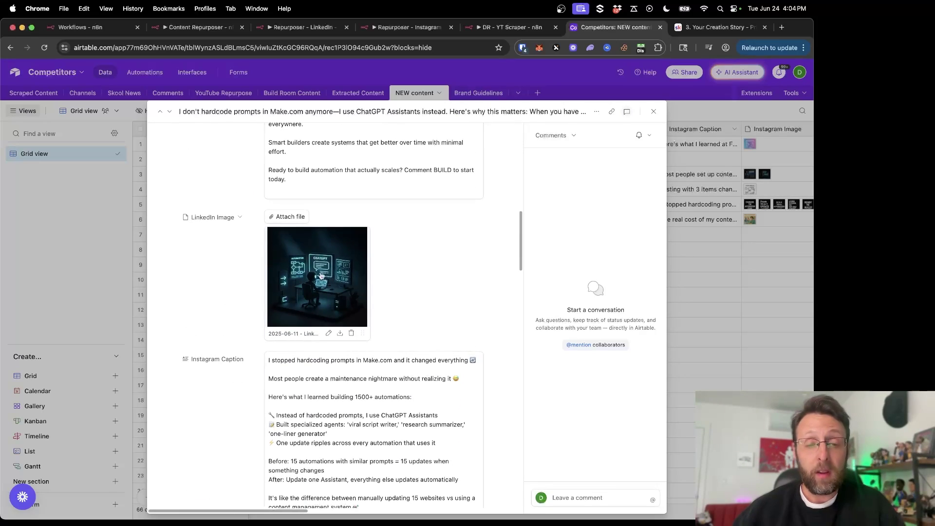
pyautogui.scroll(-6, 310, 276)
pyautogui.moveTo(404, 396); pyautogui.dragTo(269, 240)
pyautogui.scroll(-10, 312, 218)
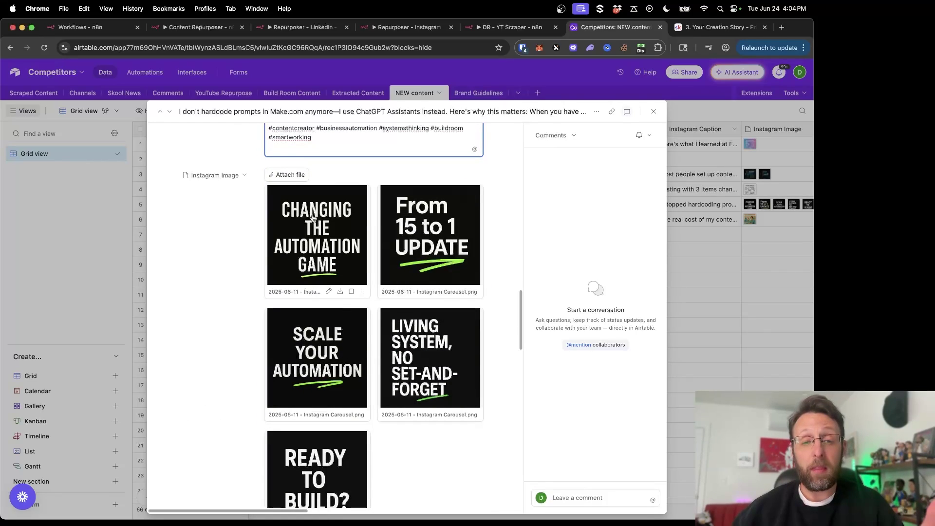
pyautogui.scroll(-3, 313, 218)
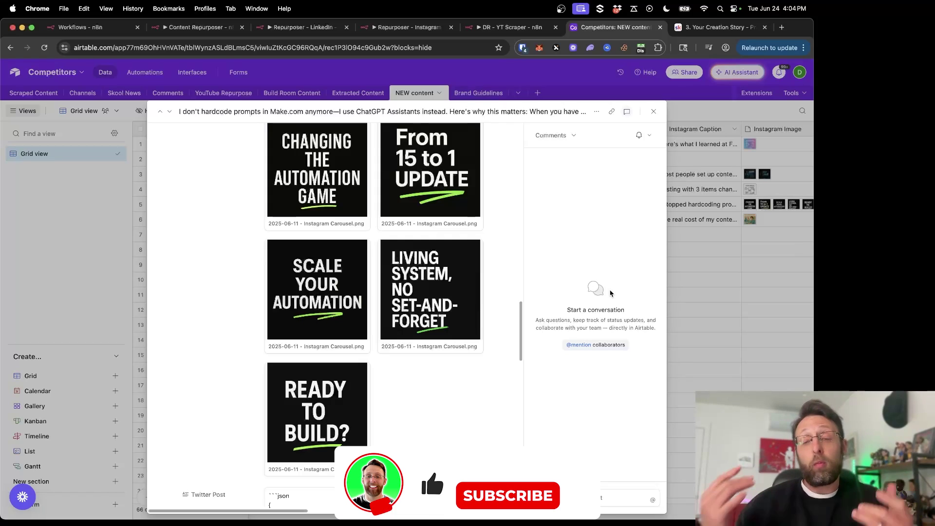
pyautogui.click(737, 304)
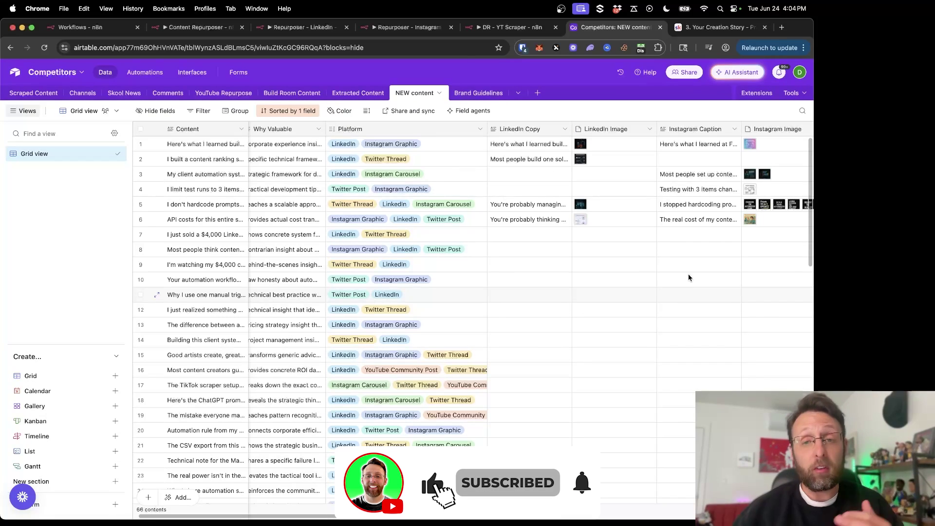
# Open the record in the Brand Guidelines table, review its tone of voice, image styles and CTAs, and close it
pyautogui.click(475, 93)
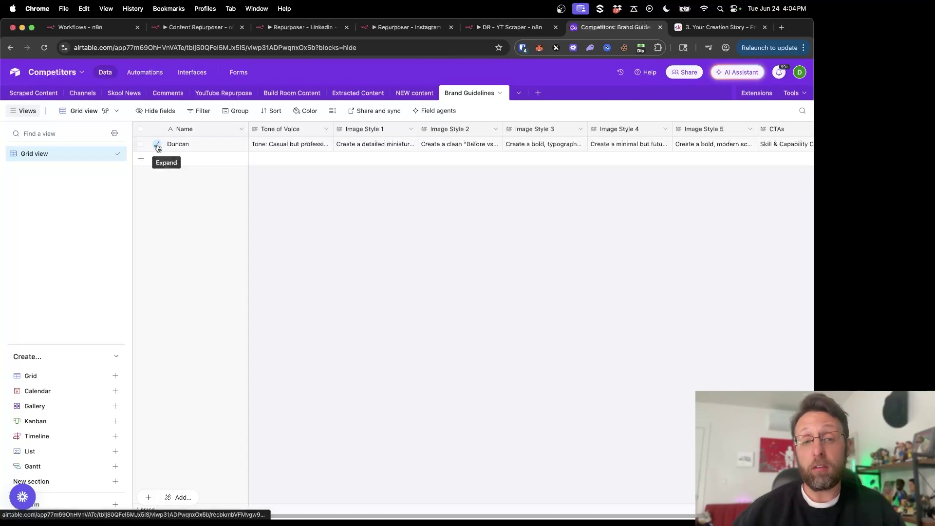
pyautogui.click(157, 143)
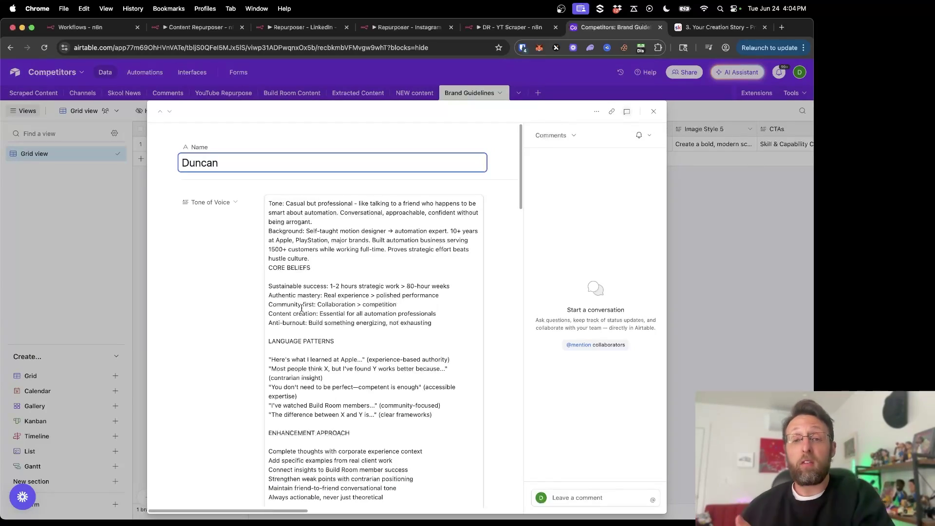
pyautogui.scroll(-10, 301, 308)
pyautogui.scroll(-8, 340, 297)
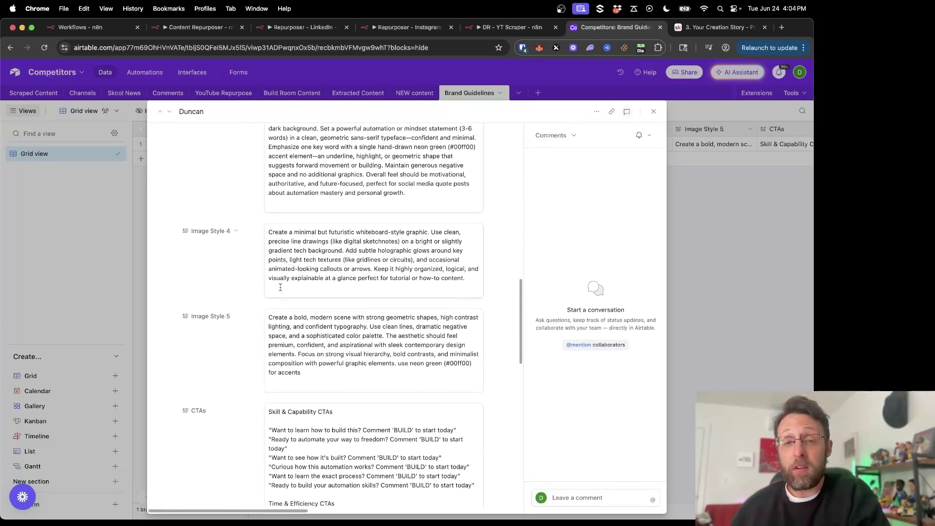
pyautogui.scroll(-6, 280, 287)
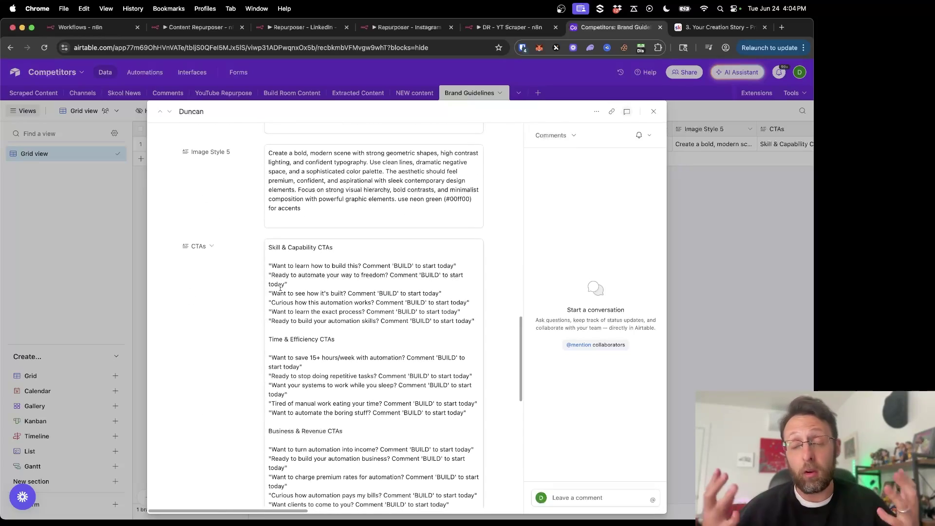
pyautogui.scroll(-3, 280, 287)
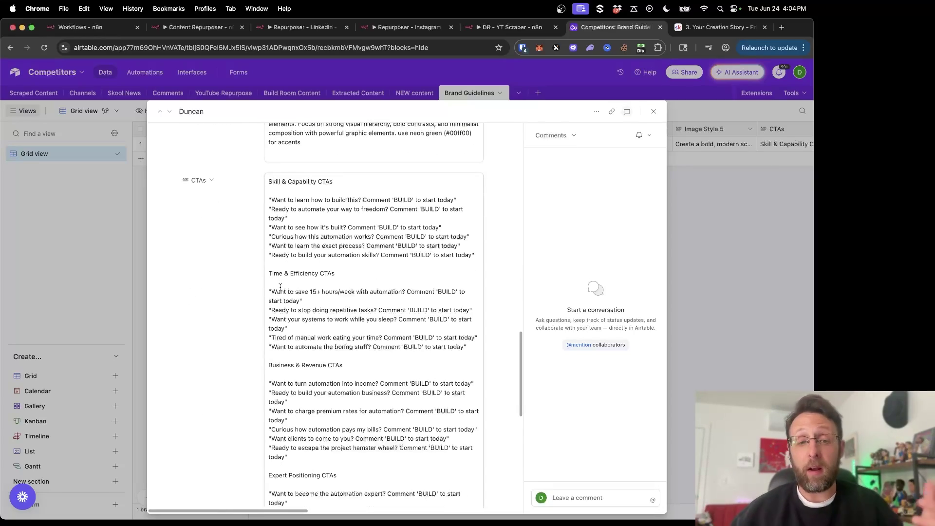
pyautogui.scroll(-8, 399, 317)
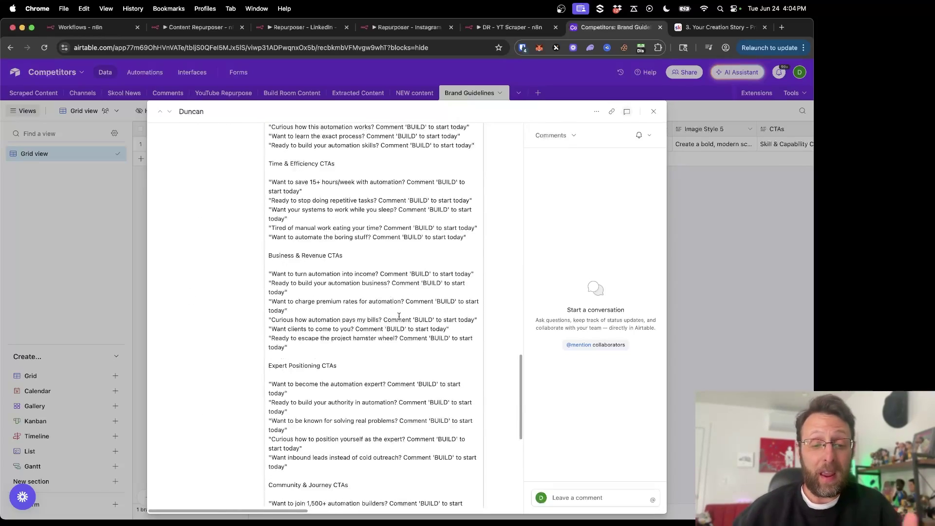
pyautogui.scroll(-8, 399, 316)
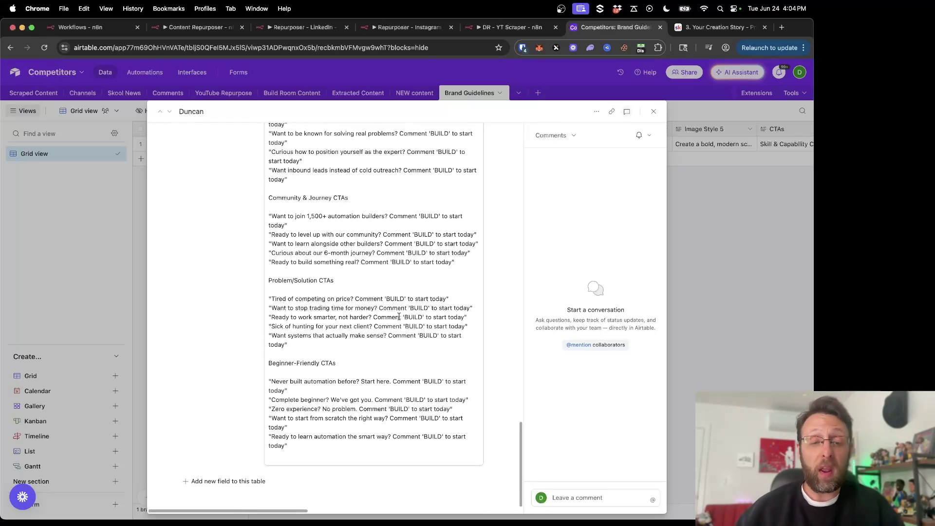
pyautogui.click(745, 256)
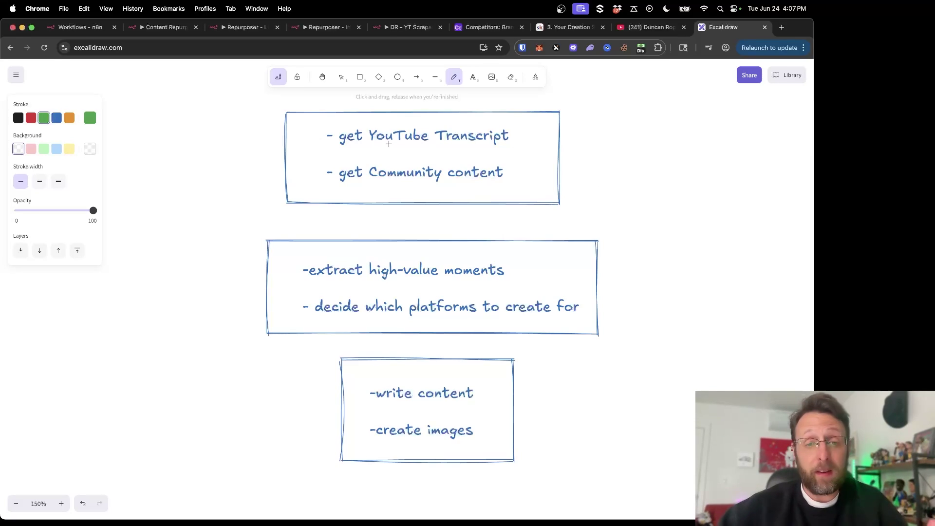
# On the Excalidraw diagram, underline the key words in the first two boxes in green and link those boxes with an arrow
pyautogui.moveTo(385, 145); pyautogui.dragTo(485, 143)
pyautogui.moveTo(383, 180); pyautogui.dragTo(501, 181)
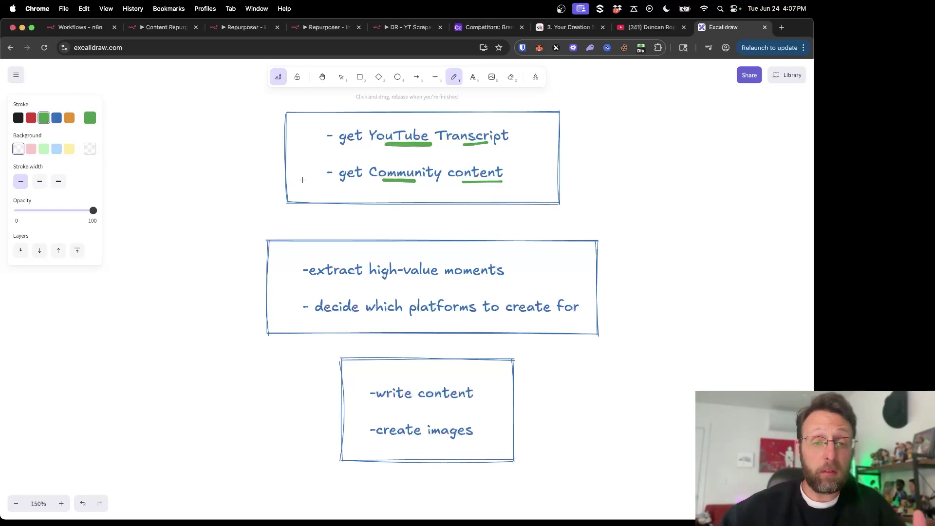
pyautogui.moveTo(309, 164)
pyautogui.mouseDown()
pyautogui.moveTo(287, 195)
pyautogui.moveTo(298, 235)
pyautogui.moveTo(284, 232)
pyautogui.moveTo(300, 233)
pyautogui.mouseUp()
pyautogui.moveTo(388, 281); pyautogui.dragTo(490, 282)
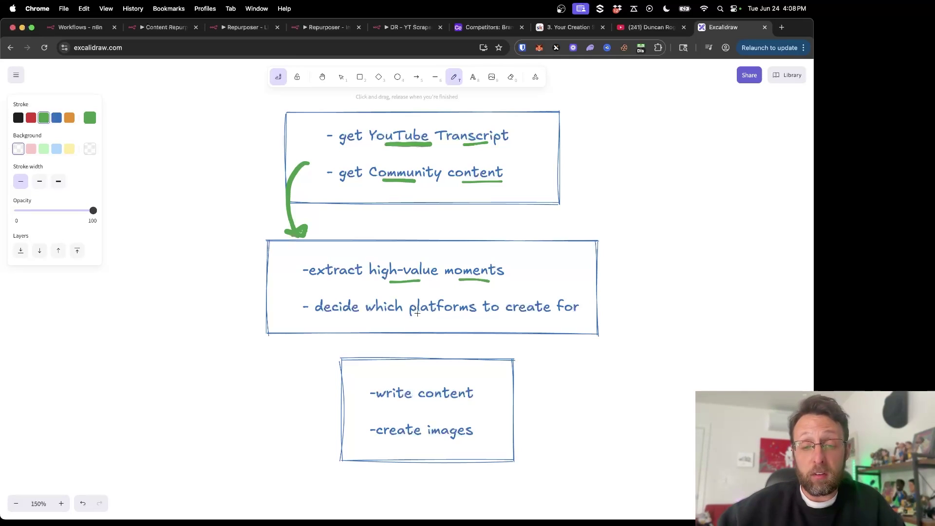
pyautogui.moveTo(331, 318); pyautogui.dragTo(466, 315)
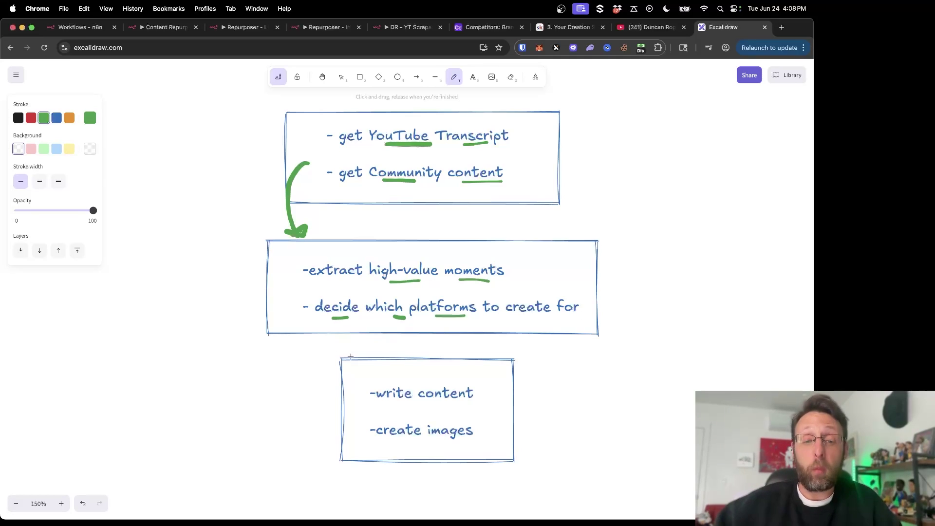
# Draw a green arrow from the second box to the third box and underline "write content" in it
pyautogui.moveTo(313, 345)
pyautogui.mouseDown()
pyautogui.moveTo(335, 399)
pyautogui.moveTo(324, 412)
pyautogui.moveTo(326, 404)
pyautogui.mouseUp()
pyautogui.moveTo(385, 408); pyautogui.dragTo(400, 406)
pyautogui.moveTo(437, 403); pyautogui.dragTo(458, 403)
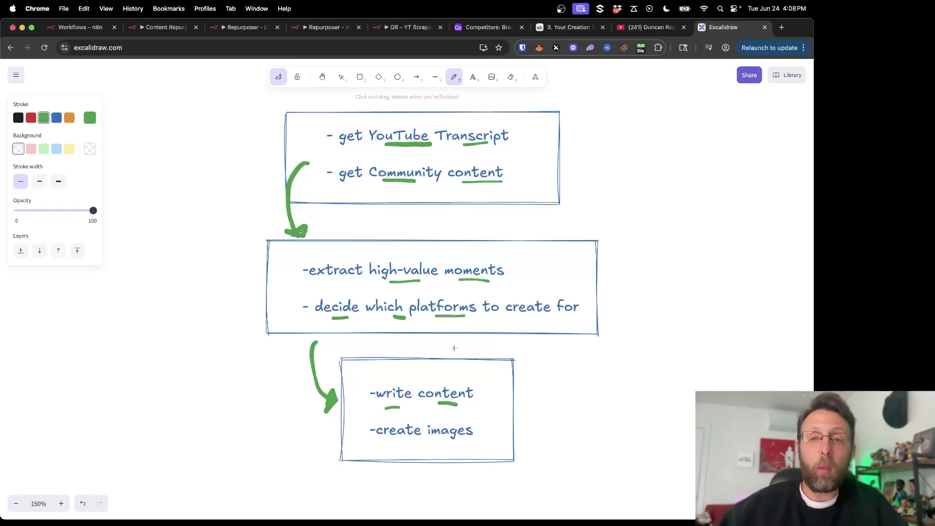
# Switch to Airtable, open the fifth record of the NEW content table and compare its Content, LinkedIn Copy and Instagram Caption
pyautogui.click(486, 28)
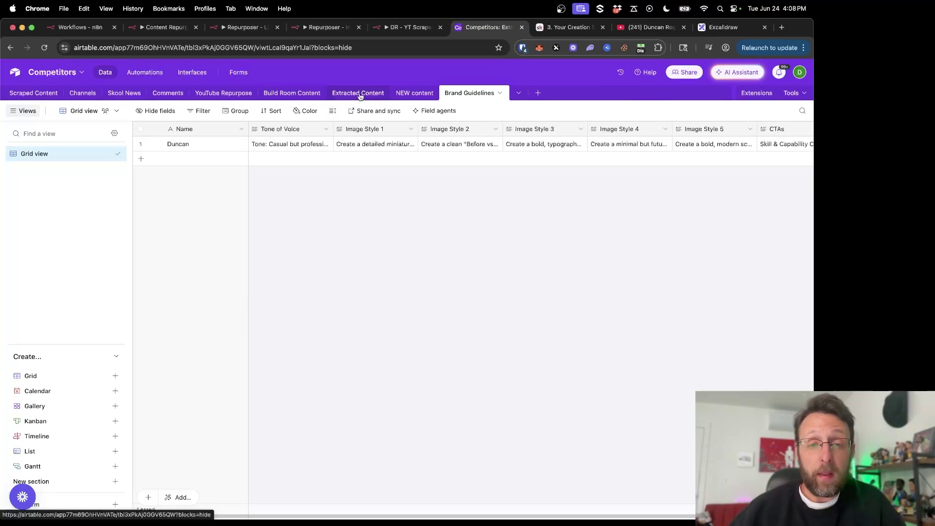
pyautogui.click(414, 93)
pyautogui.click(155, 205)
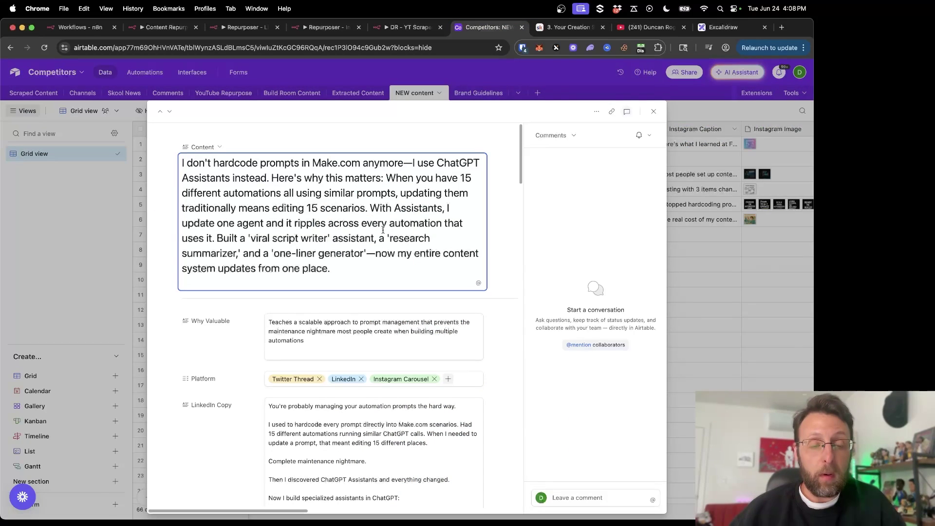
pyautogui.moveTo(349, 276); pyautogui.dragTo(175, 139)
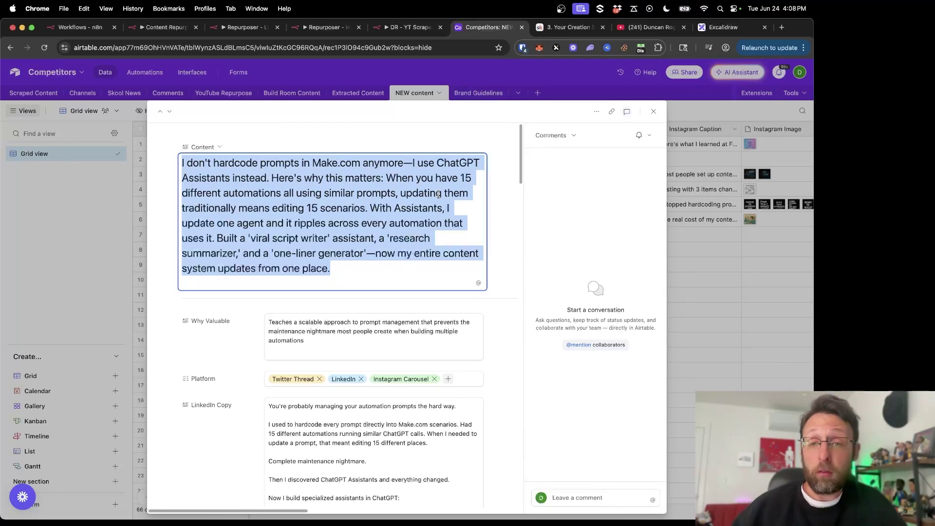
pyautogui.click(352, 274)
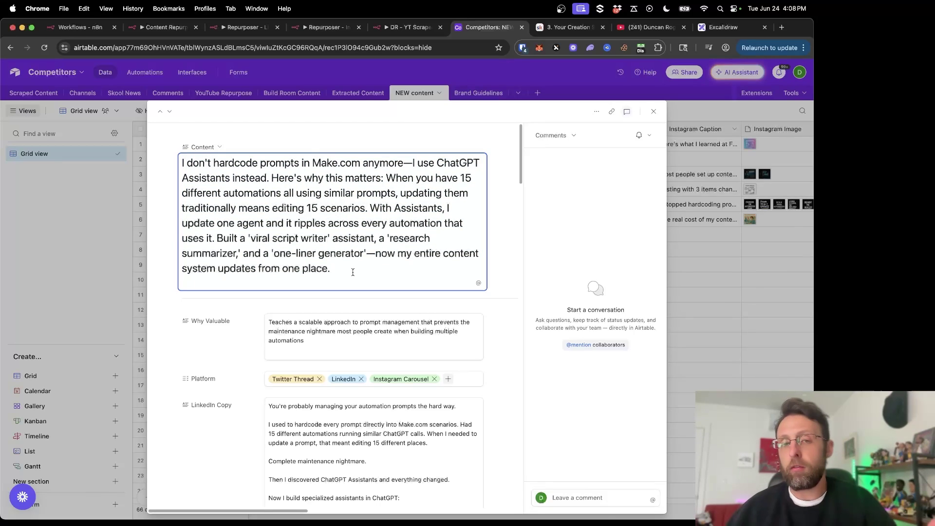
pyautogui.scroll(-10, 353, 272)
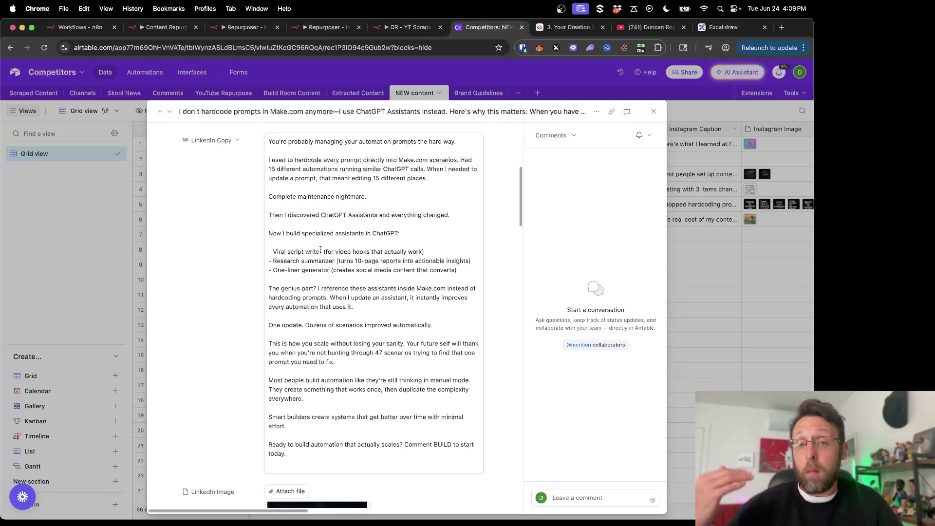
pyautogui.scroll(-10, 330, 353)
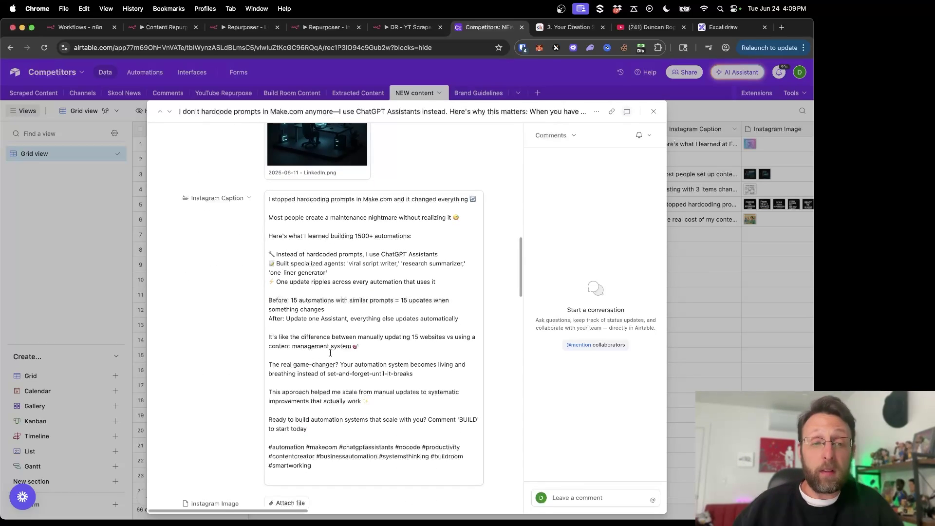
pyautogui.moveTo(269, 208); pyautogui.dragTo(368, 395)
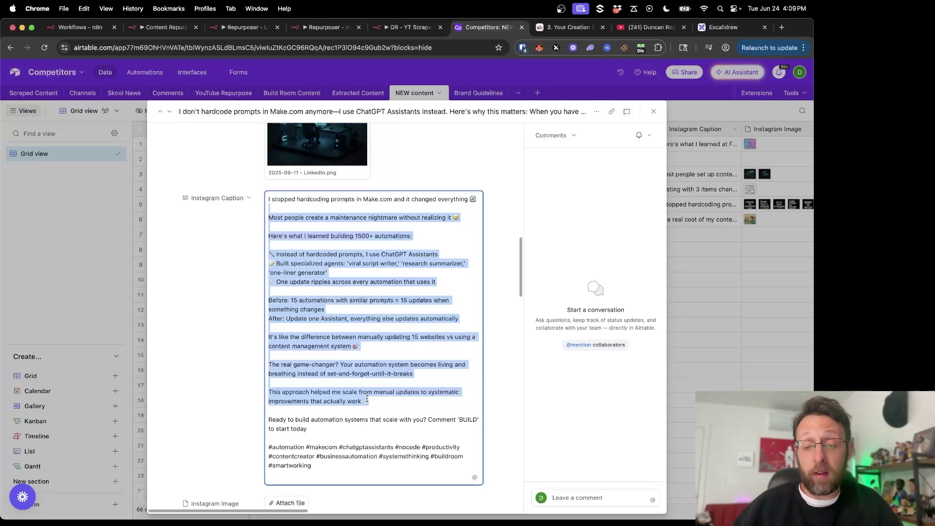
pyautogui.click(211, 338)
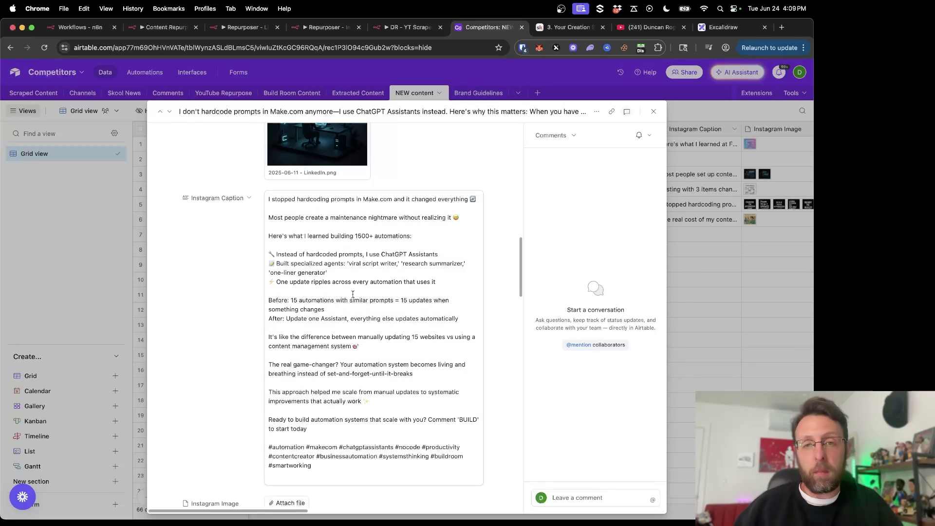
# Return to the Excalidraw diagram and underline "create images" in the third box in green
pyautogui.click(726, 27)
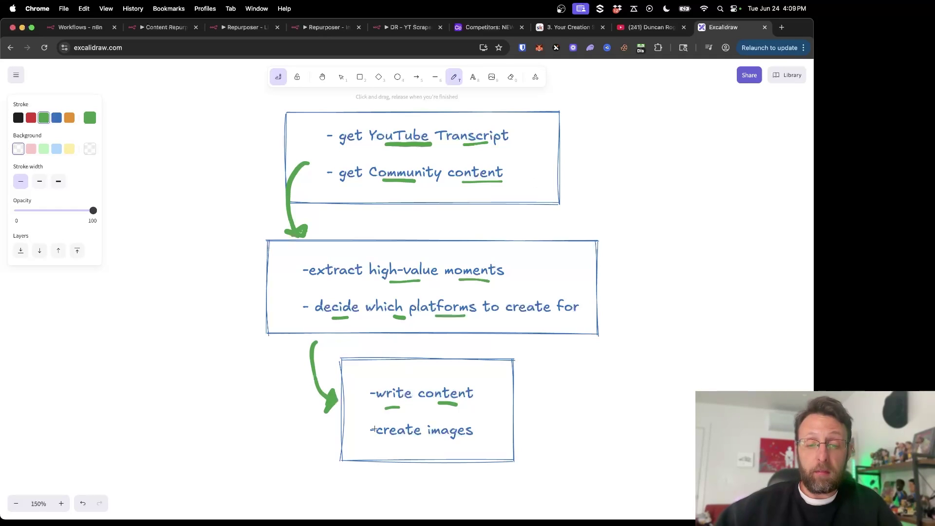
pyautogui.moveTo(385, 443); pyautogui.dragTo(470, 440)
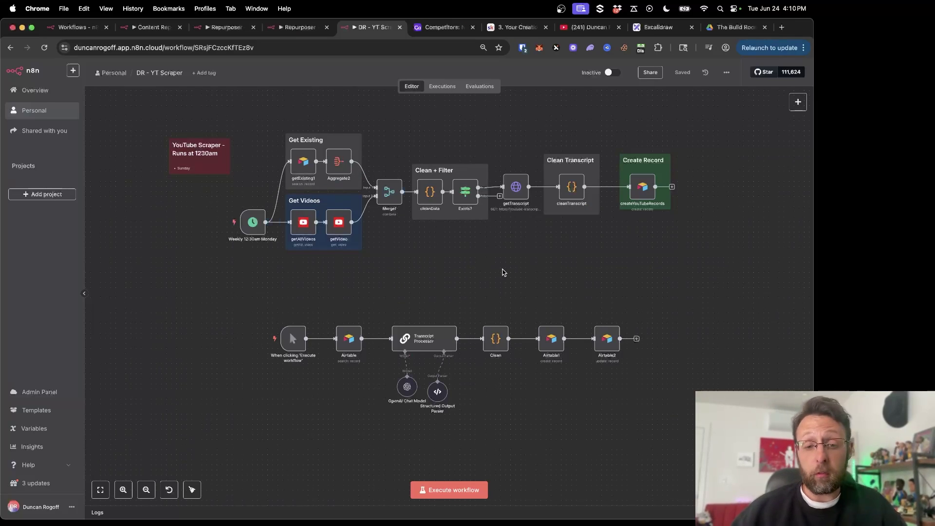
# Open the settings of the getAllVideos node in the DR - YT Scraper workflow to examine its channel ID filter
pyautogui.moveTo(202, 252)
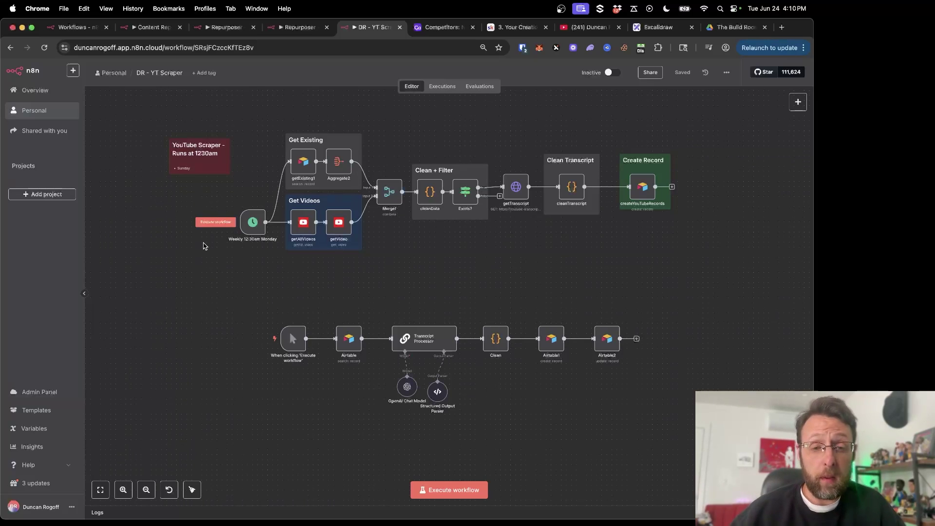
pyautogui.scroll(5, 204, 246)
pyautogui.scroll(3, 204, 246)
pyautogui.hscroll(2, 204, 246)
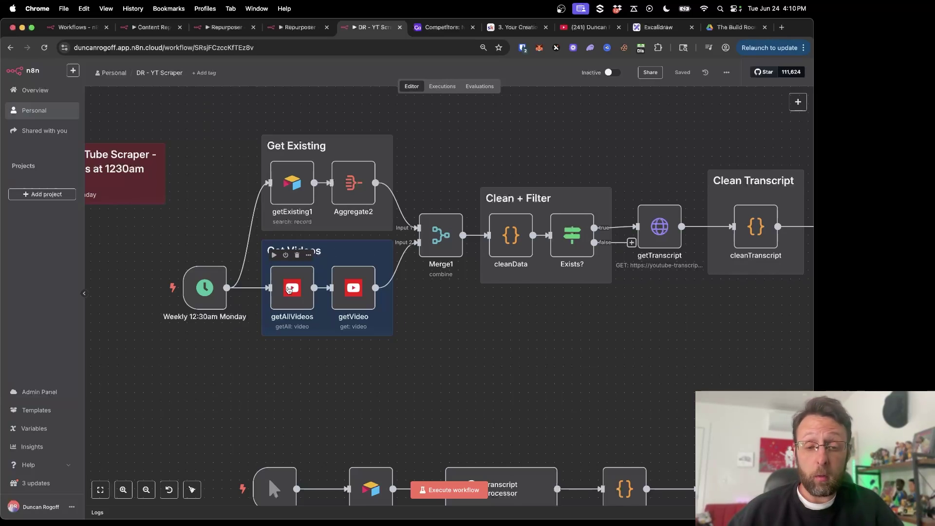
pyautogui.doubleClick(289, 290)
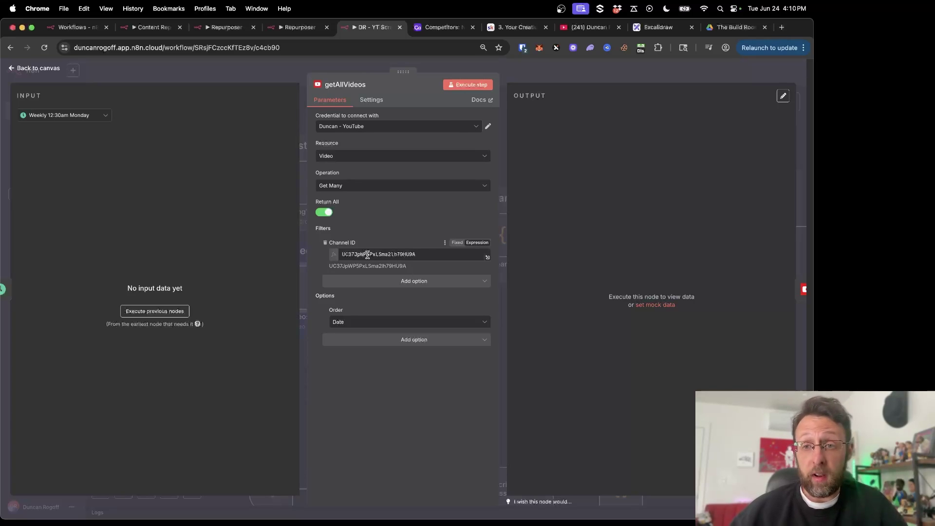
# Switch to the YouTube channel page, open the channel details and show the sharing options that include copying the channel ID
pyautogui.click(587, 27)
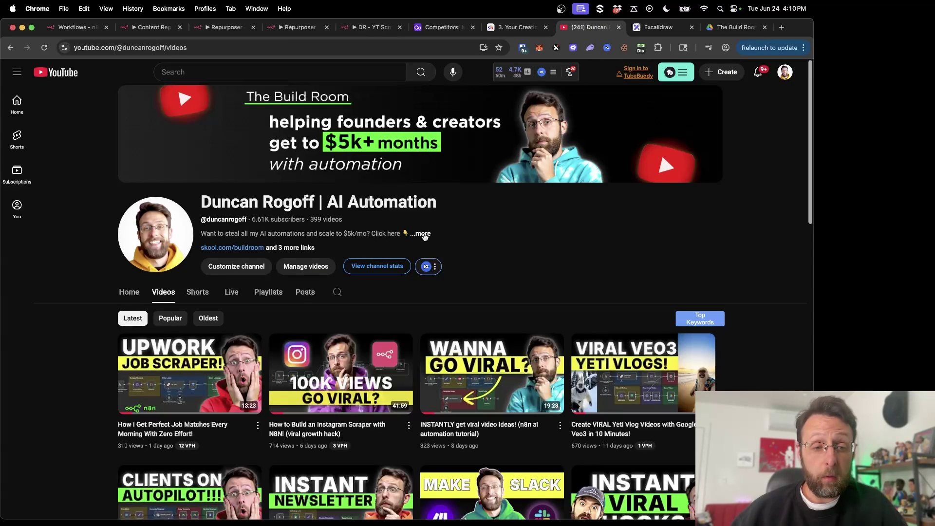
pyautogui.click(423, 234)
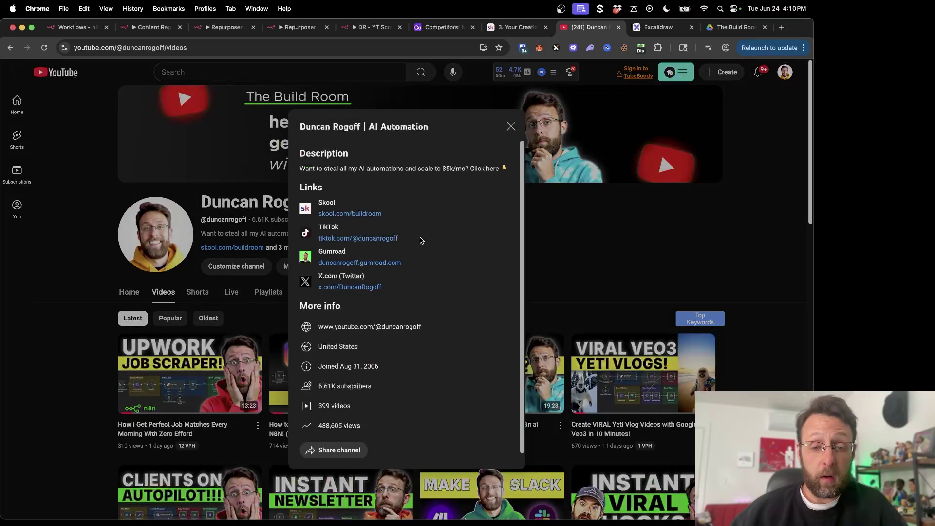
pyautogui.click(322, 448)
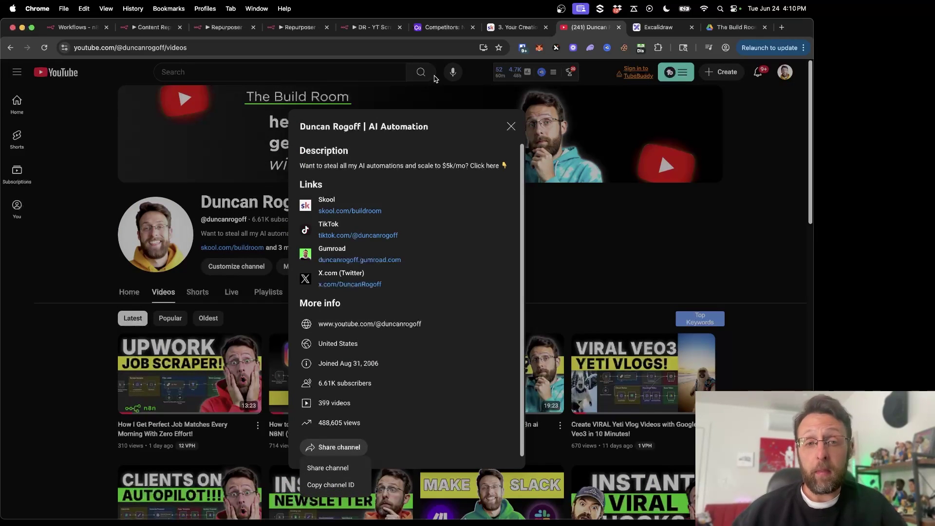
# Return to the getAllVideos node in n8n and examine the video entries in its output, highlighting the second video's title
pyautogui.click(372, 28)
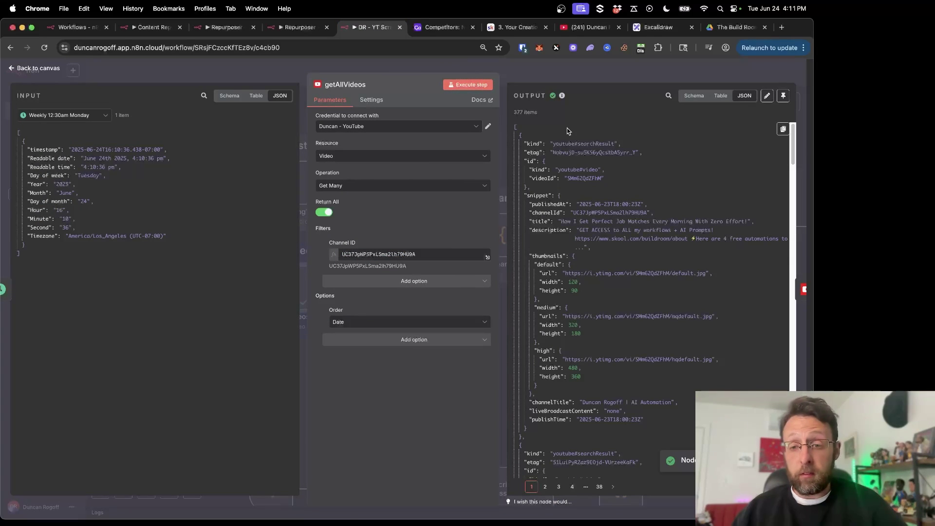
pyautogui.scroll(-1, 545, 208)
pyautogui.scroll(-2, 545, 208)
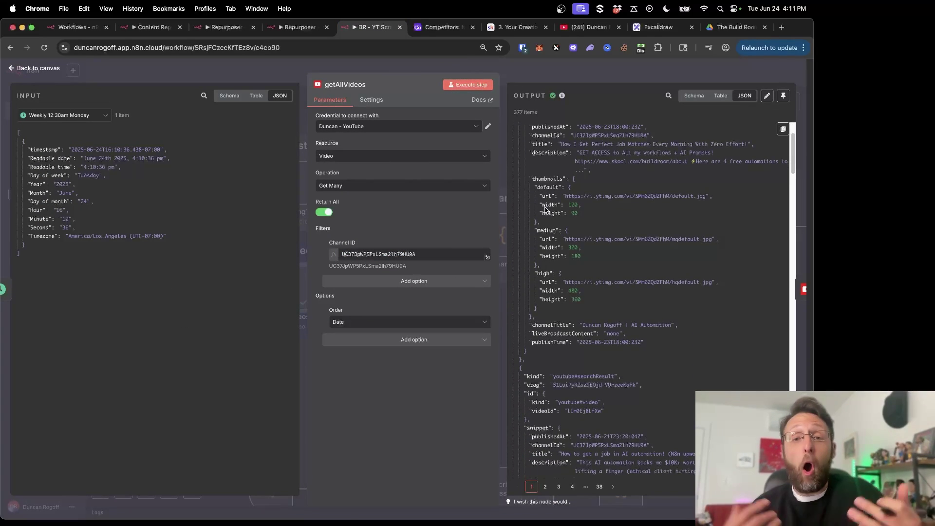
pyautogui.scroll(-10, 546, 210)
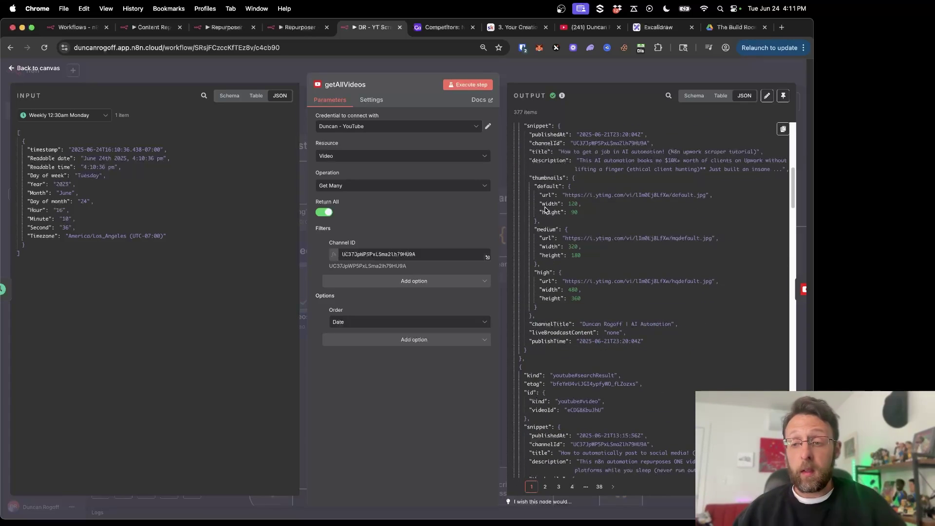
pyautogui.scroll(2, 546, 209)
pyautogui.moveTo(568, 208); pyautogui.dragTo(699, 208)
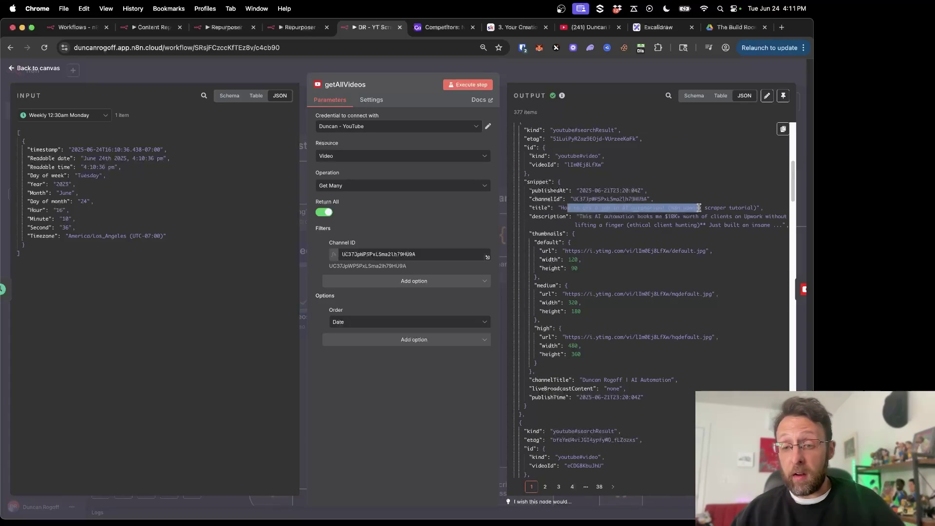
pyautogui.click(643, 247)
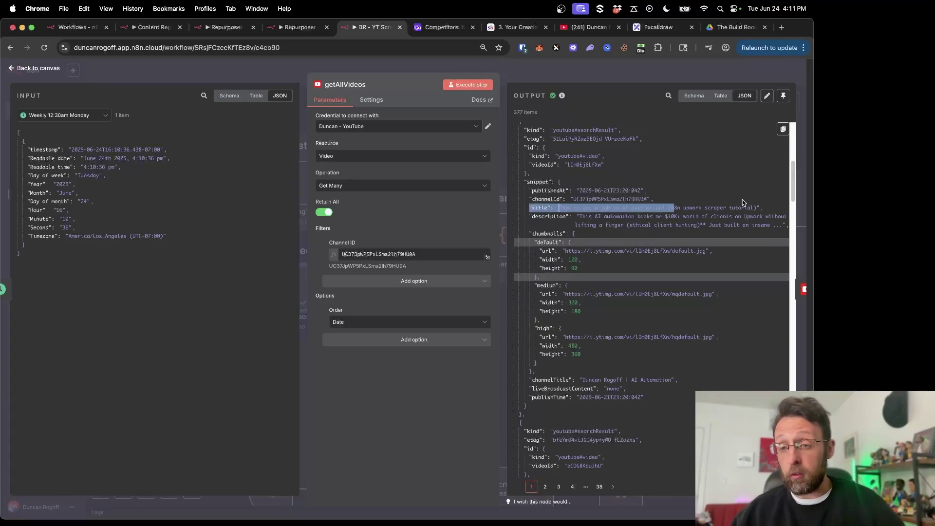
pyautogui.click(688, 250)
# Switch to the YouTube channel page and close the channel details to show the latest videos
pyautogui.click(583, 29)
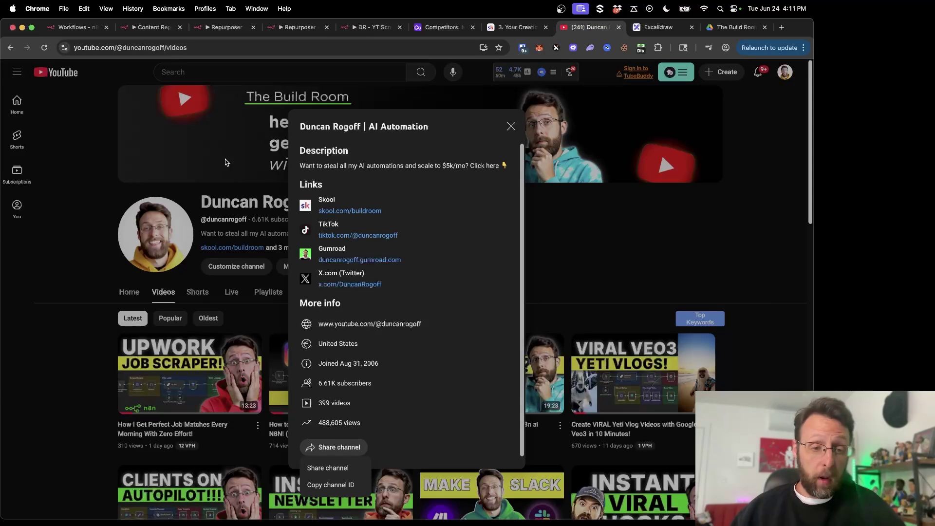
pyautogui.click(165, 308)
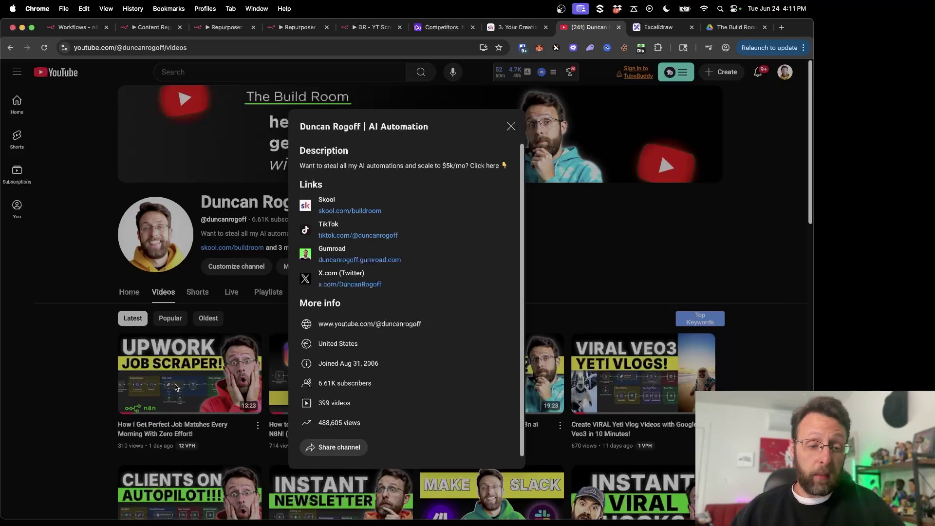
pyautogui.click(67, 358)
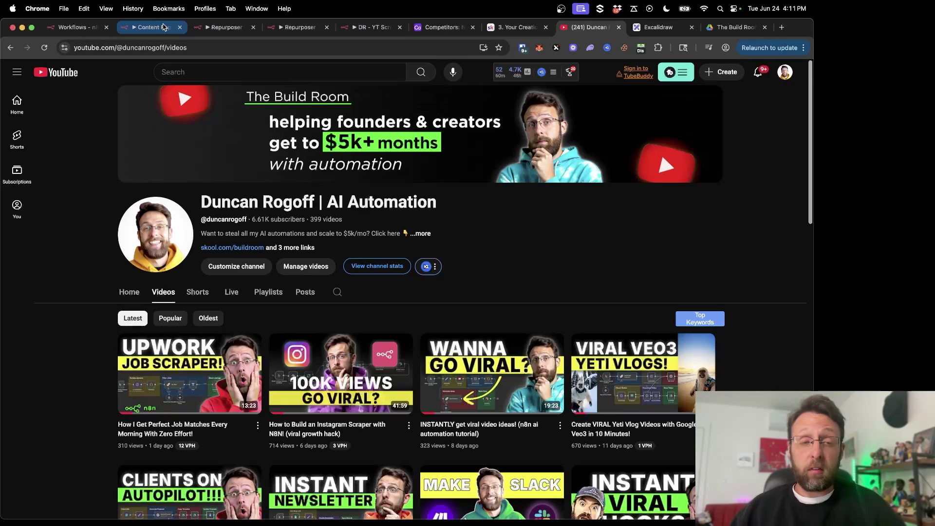
# Back in the DR - YT Scraper workflow, open the getVideo node, examine its output down to the thumbnails, and close it
pyautogui.click(385, 30)
pyautogui.press('Escape')
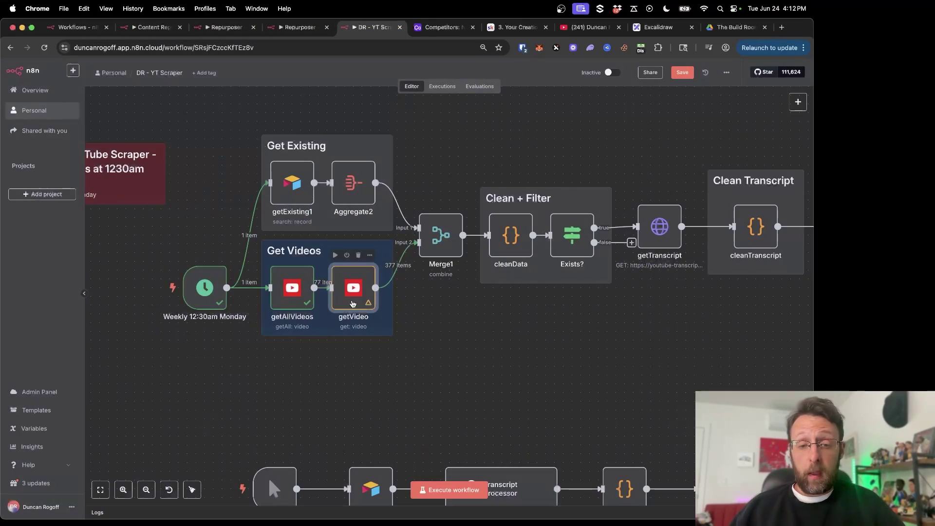
pyautogui.doubleClick(351, 298)
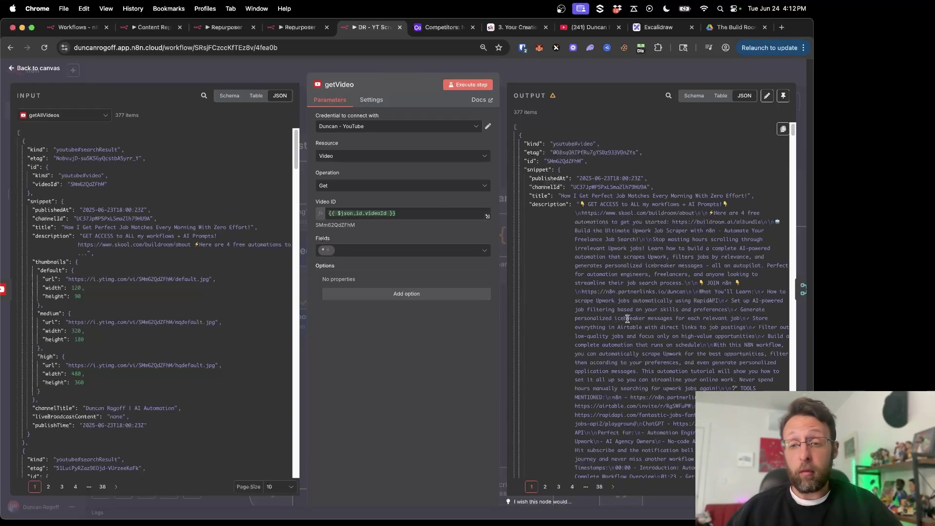
pyautogui.scroll(-10, 627, 314)
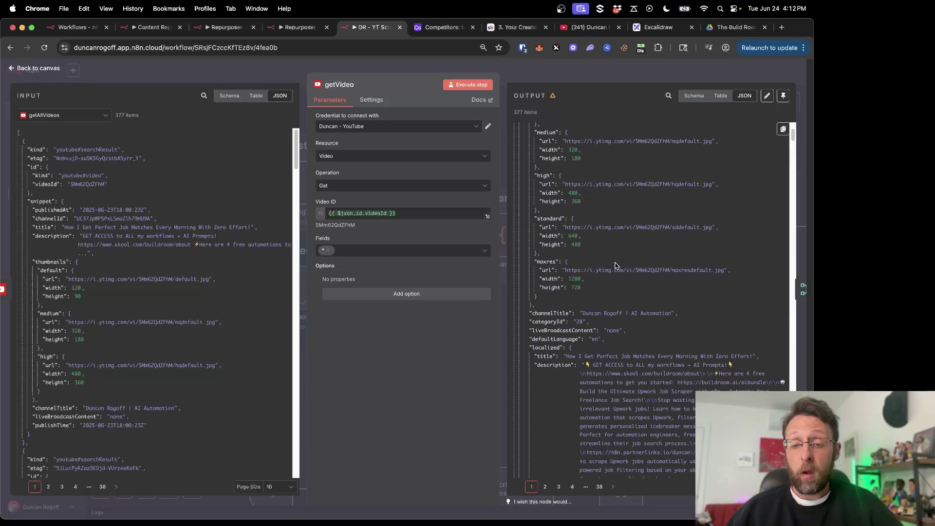
pyautogui.click(442, 61)
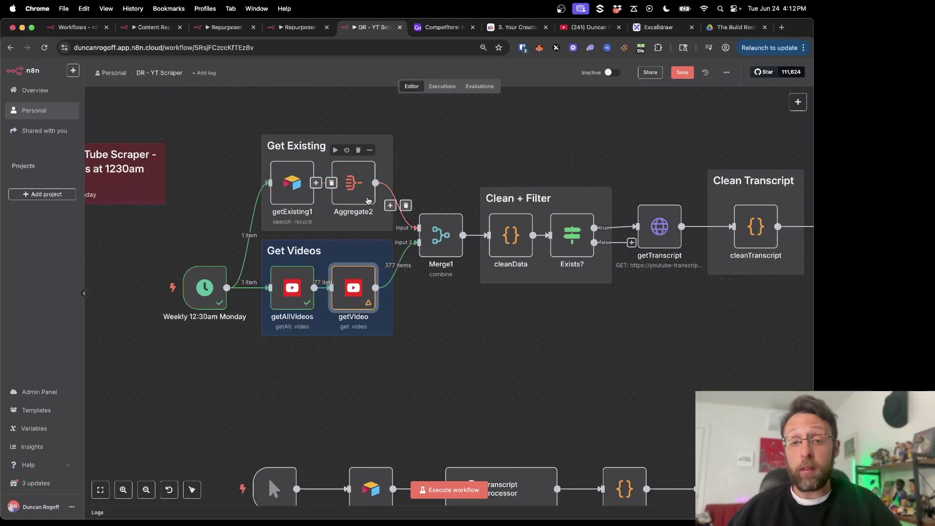
# Switch to Airtable and close the expanded record of the NEW content table
pyautogui.click(439, 28)
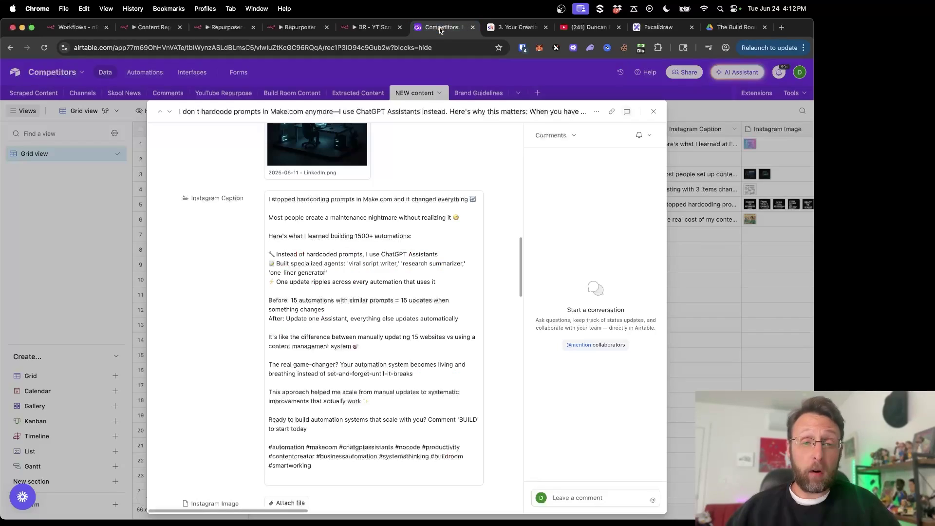
pyautogui.press('Escape')
pyautogui.scroll(10, 239, 171)
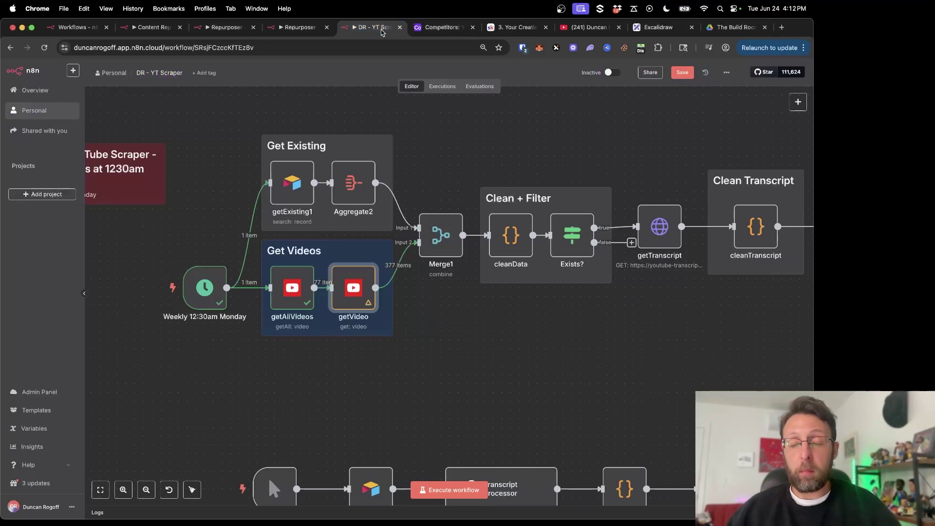
# Return to the DR - YT Scraper workflow, inspect the request URL of the getTranscript node, and close the node
pyautogui.click(370, 27)
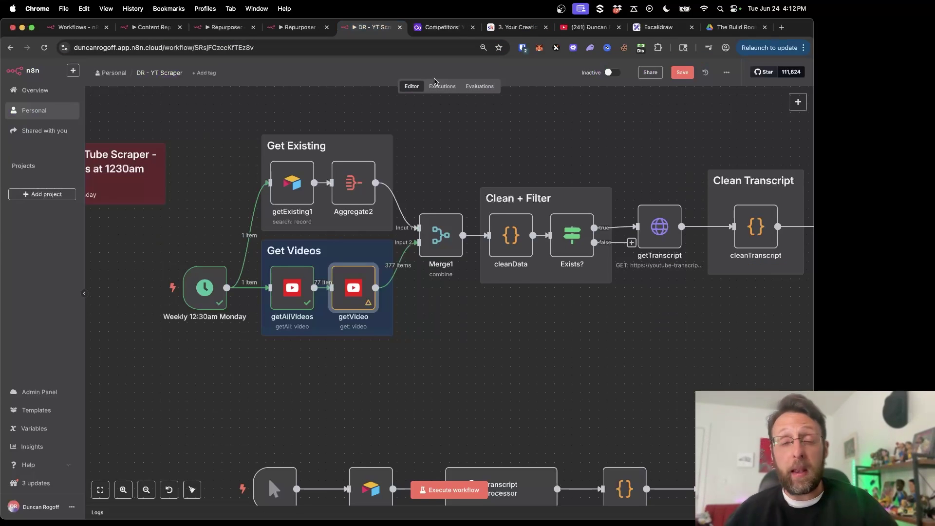
pyautogui.hscroll(2, 455, 155)
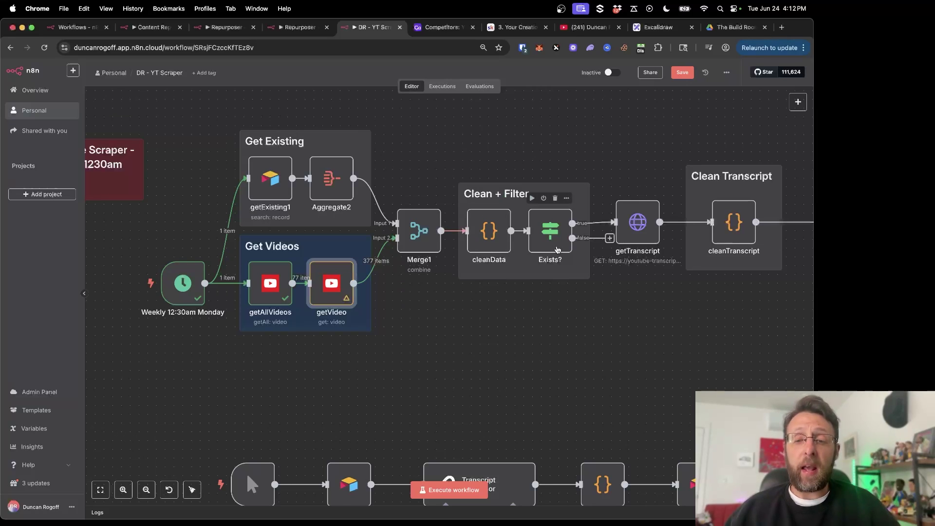
pyautogui.hscroll(6, 551, 210)
pyautogui.hscroll(10, 565, 177)
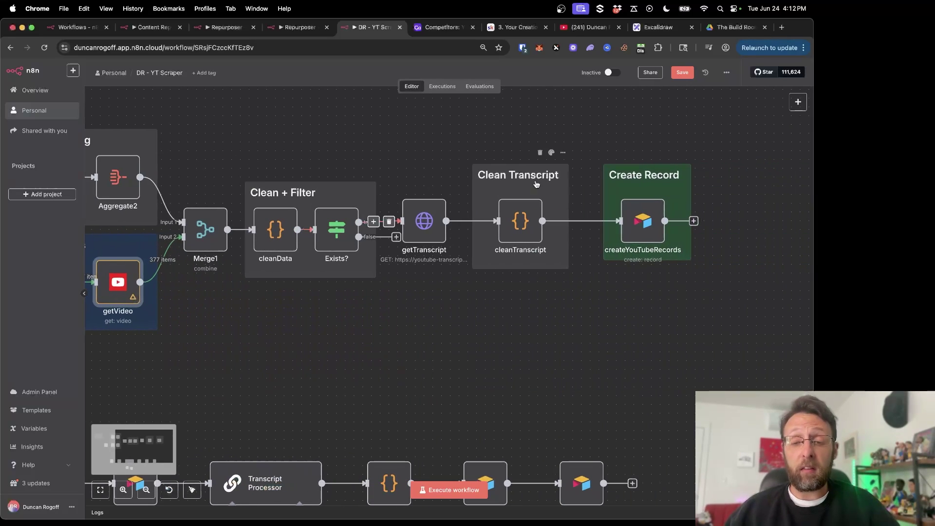
pyautogui.doubleClick(422, 229)
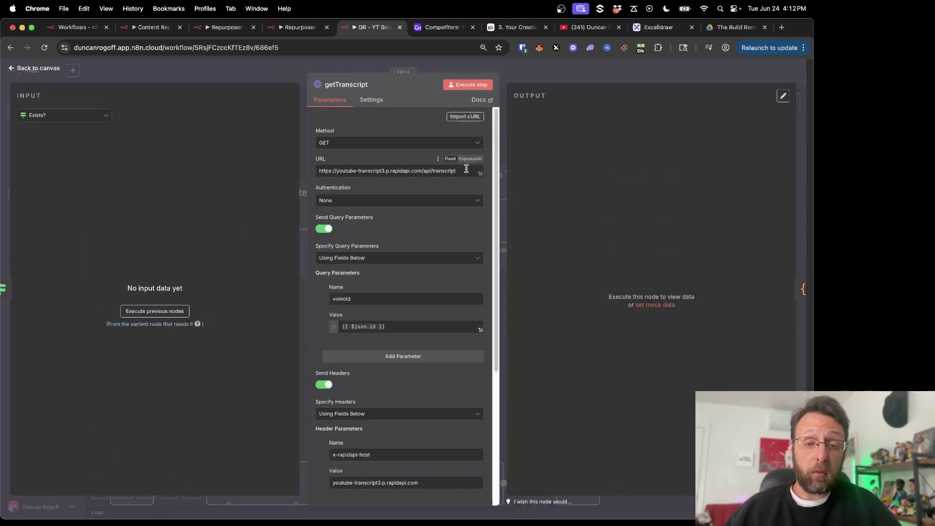
pyautogui.moveTo(460, 171); pyautogui.dragTo(269, 170)
pyautogui.click(413, 233)
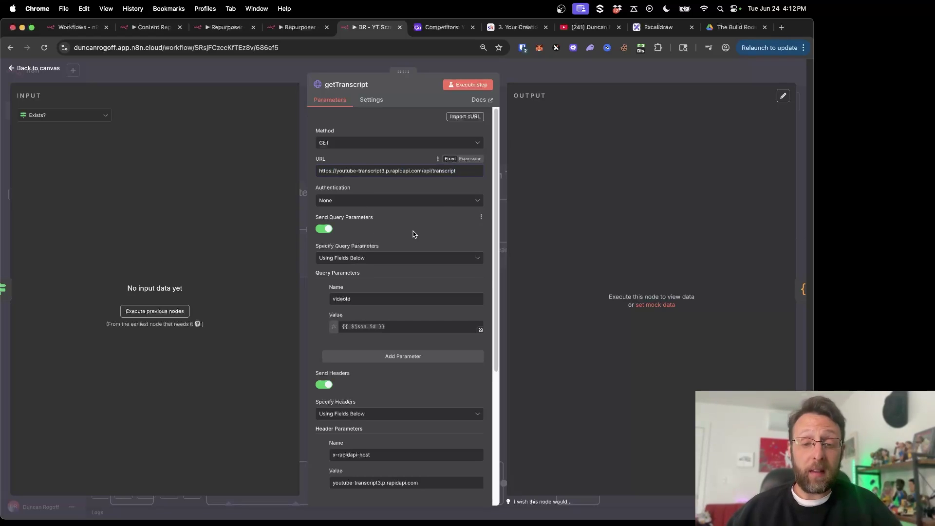
pyautogui.click(248, 75)
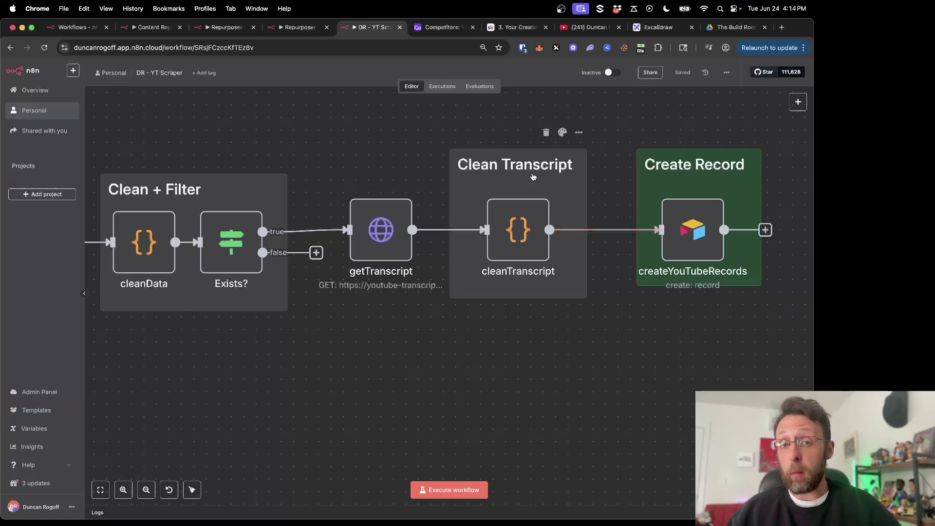
# Switch to Airtable, expand the first YouTube Repurpose record and review its title, description, transcript, URL, thumbnail and status
pyautogui.click(439, 27)
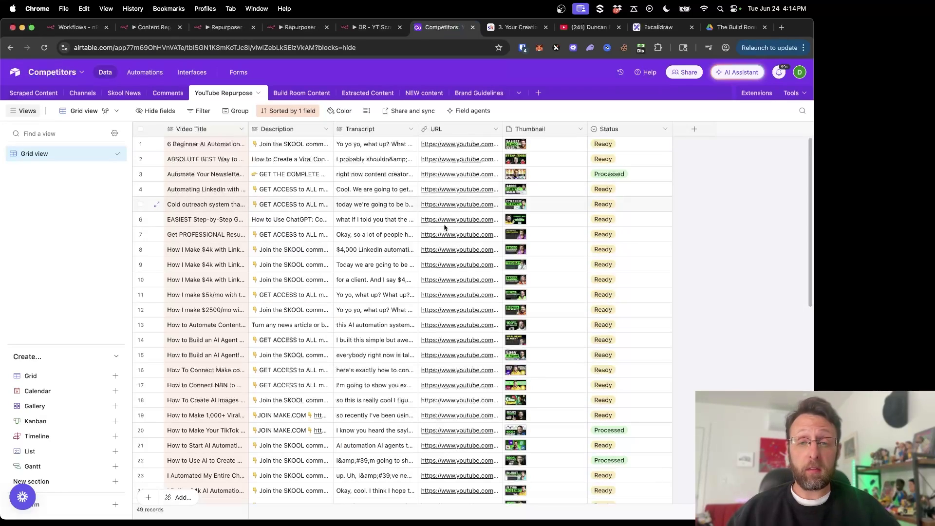
pyautogui.click(157, 145)
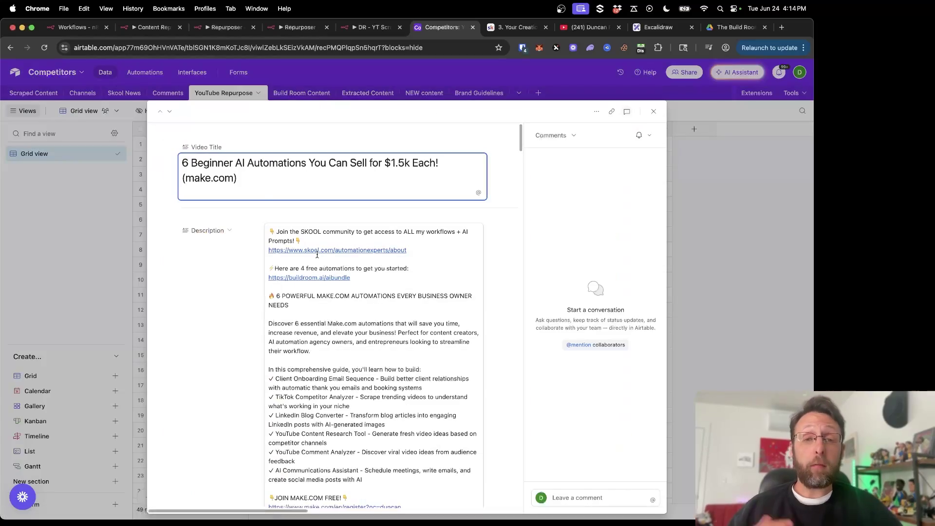
pyautogui.moveTo(260, 185); pyautogui.dragTo(157, 142)
pyautogui.click(217, 334)
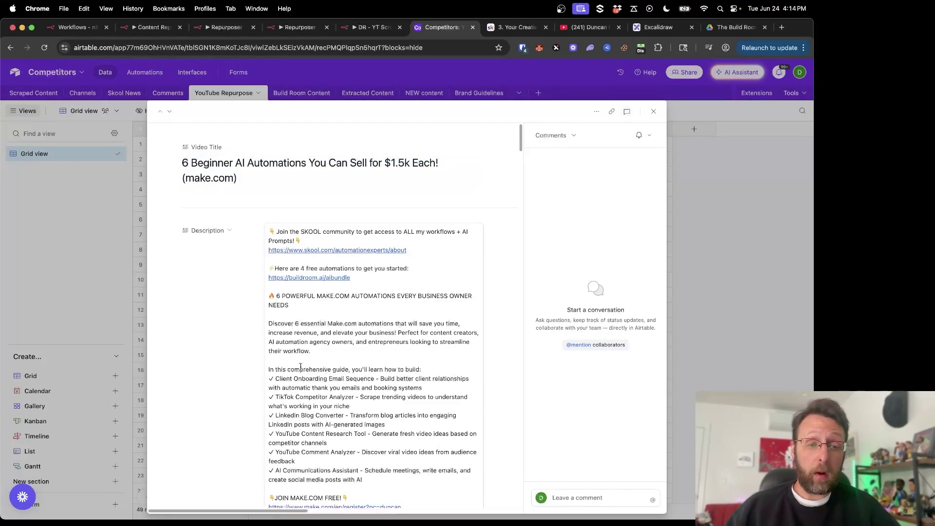
pyautogui.scroll(-5, 335, 258)
pyautogui.scroll(-15, 335, 258)
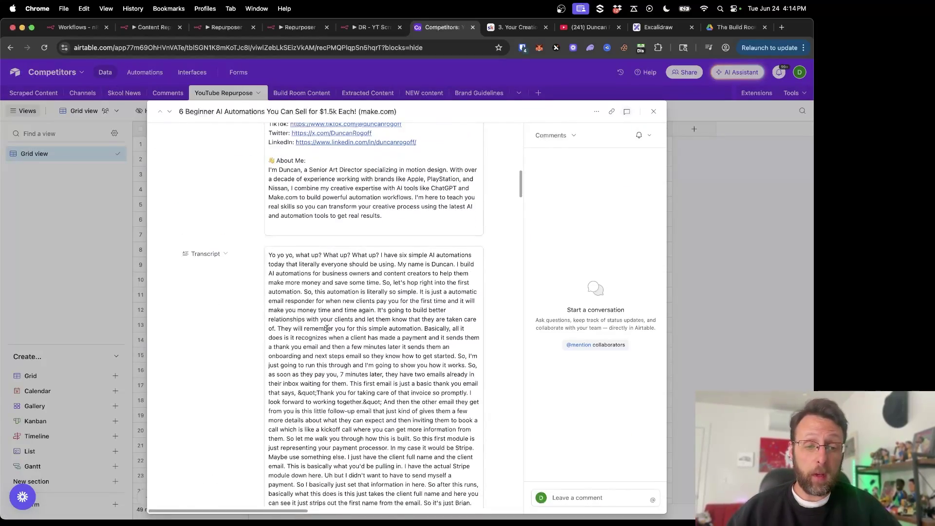
pyautogui.scroll(-15, 325, 346)
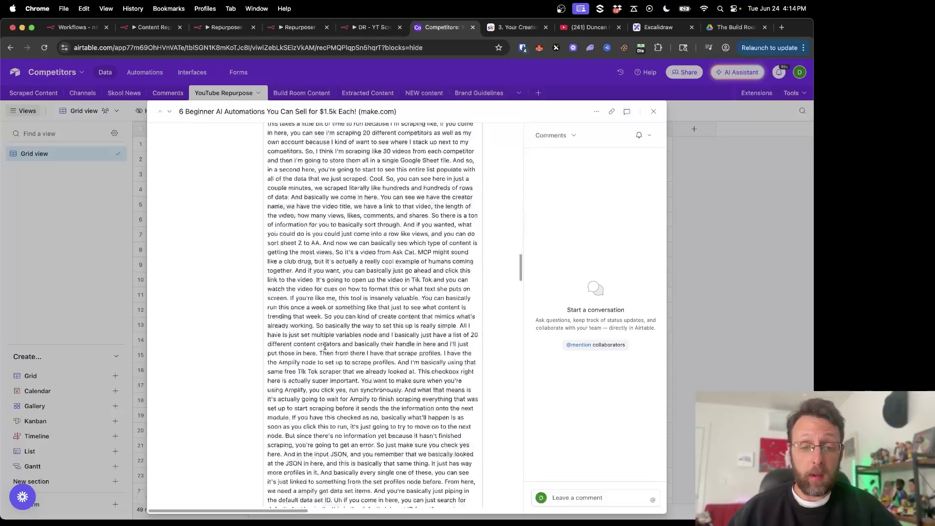
pyautogui.scroll(-15, 324, 347)
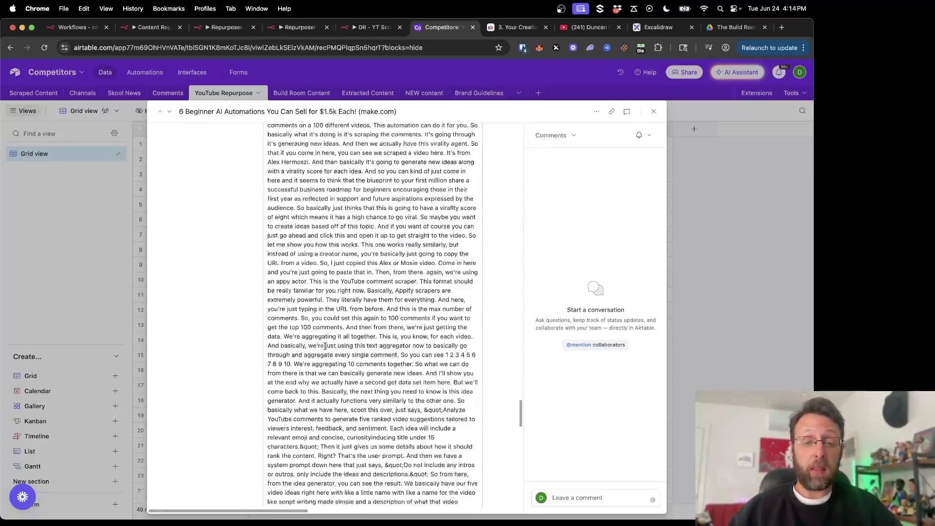
pyautogui.scroll(-10, 324, 346)
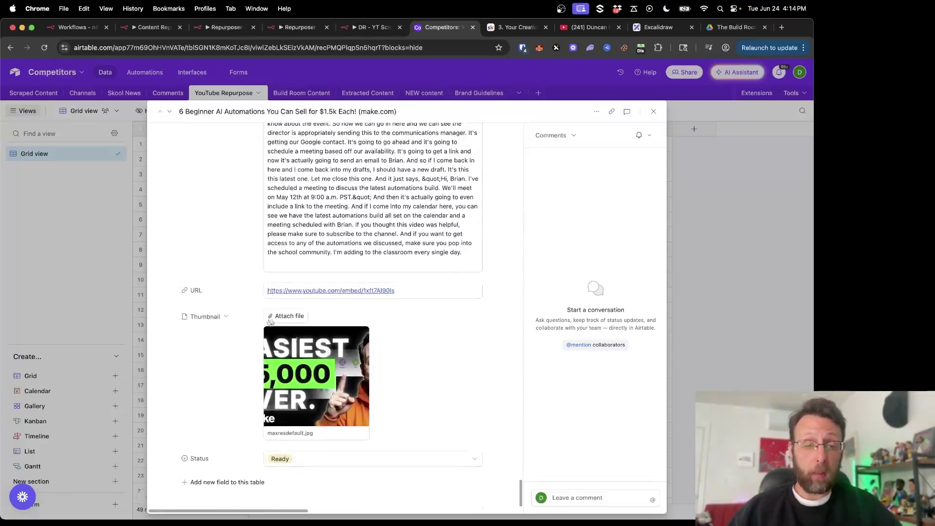
# Open the record's video link, close that page, and preview the record's thumbnail attachment at full size
pyautogui.click(323, 293)
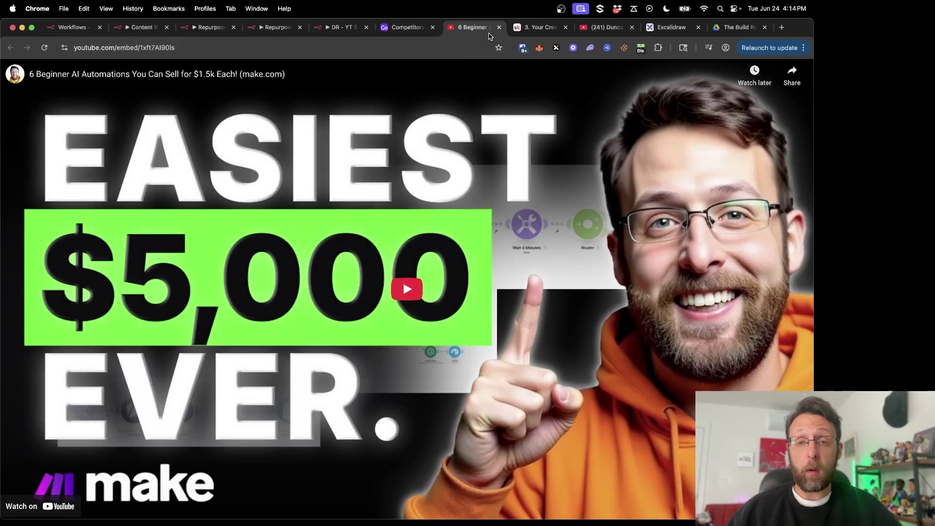
pyautogui.click(498, 28)
pyautogui.click(324, 343)
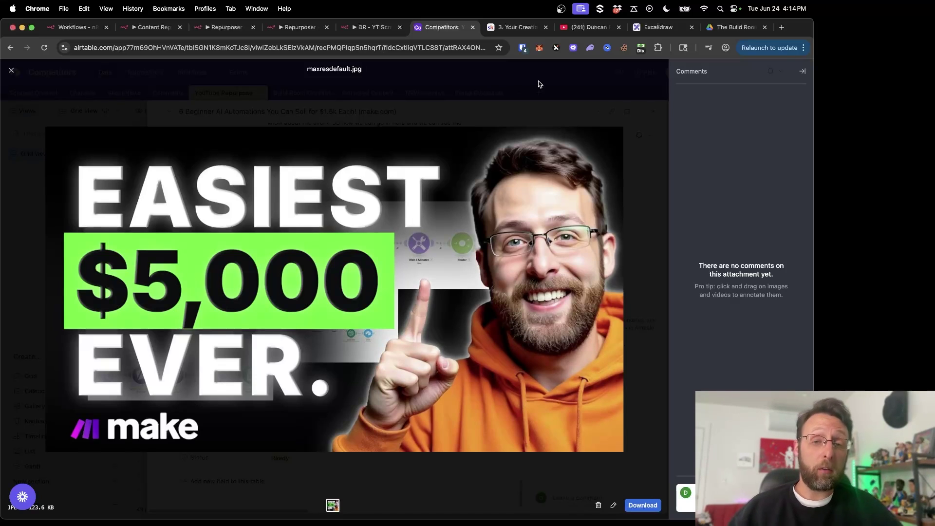
pyautogui.press('Escape')
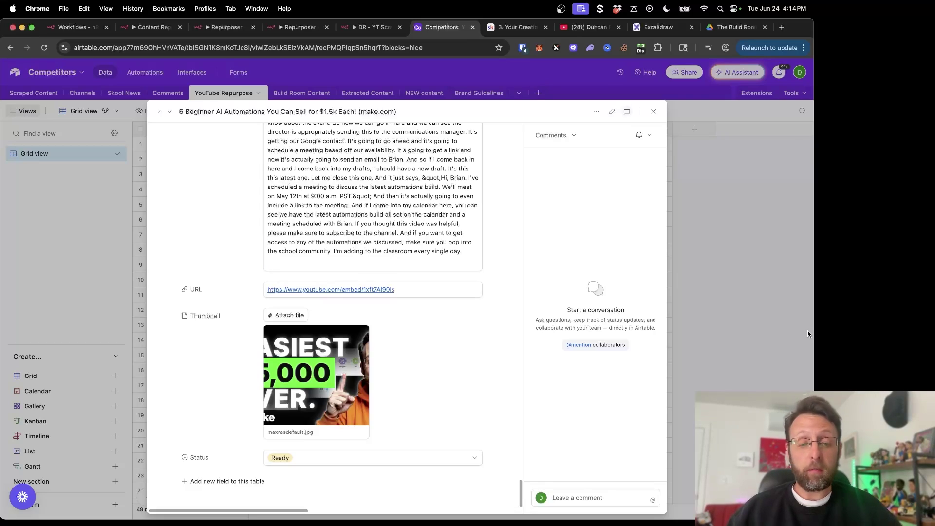
# Switch to the Content Repurposer workflow and move the Build Room Extractor note closer to the getRecords node
pyautogui.press('super+2')
pyautogui.scroll(-2, 447, 226)
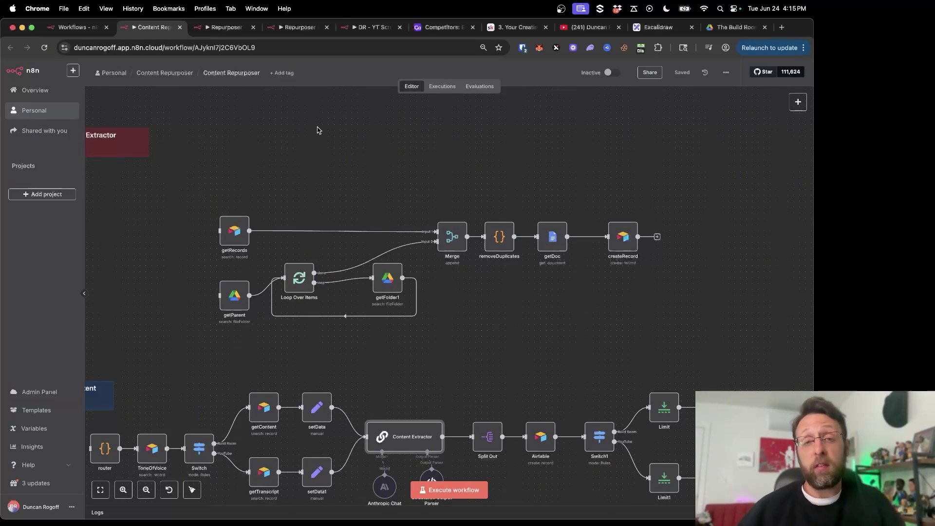
pyautogui.hscroll(-3, 282, 191)
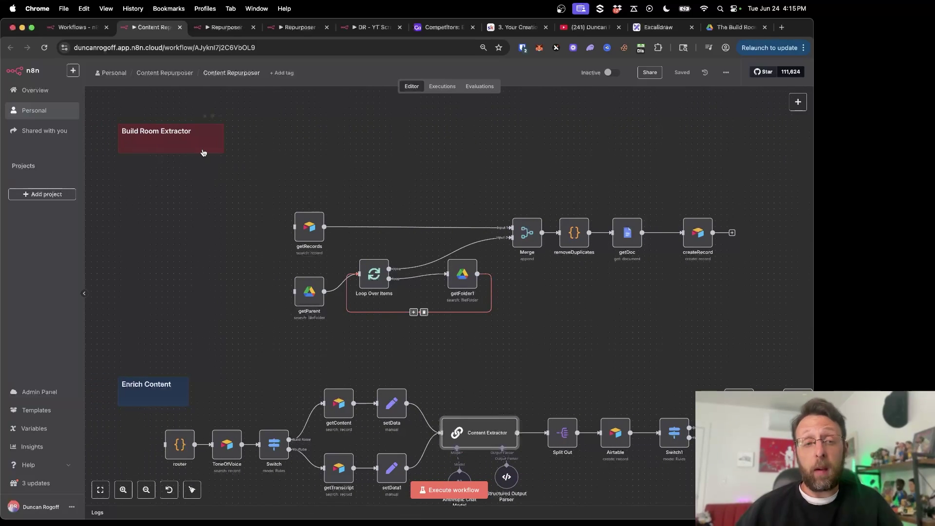
pyautogui.moveTo(205, 153); pyautogui.dragTo(270, 170)
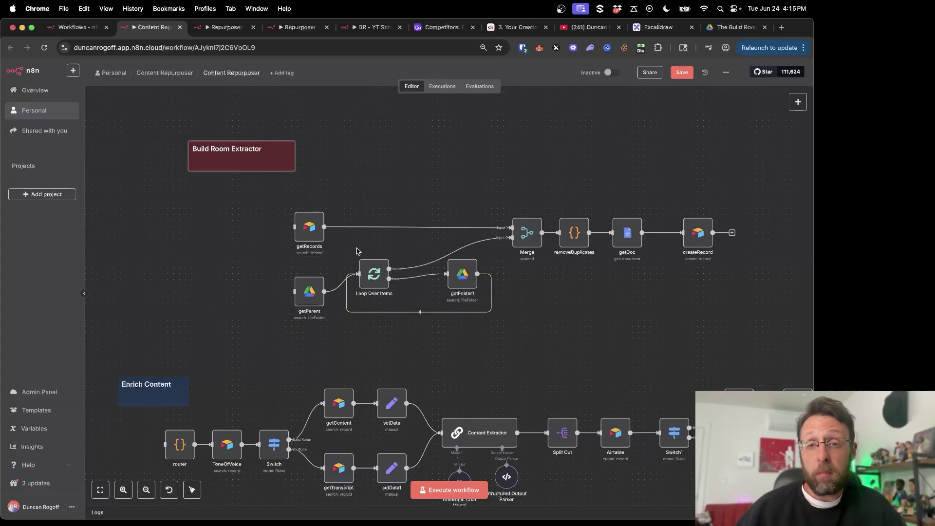
# Switch to The Build Room folder in Google Drive and open the 00. Build Room Basics folder
pyautogui.click(733, 28)
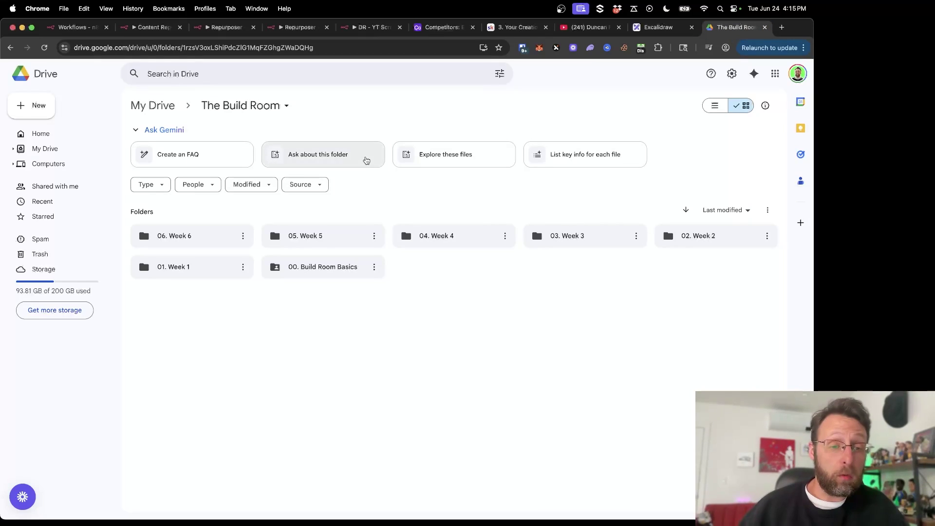
pyautogui.doubleClick(335, 267)
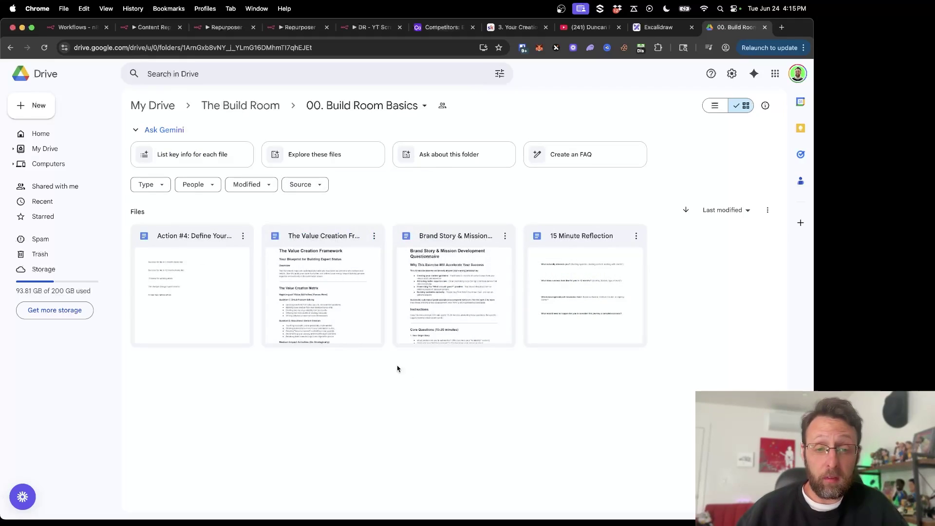
# Open The Value Creation Framework document, skim its sections, and close it
pyautogui.doubleClick(320, 269)
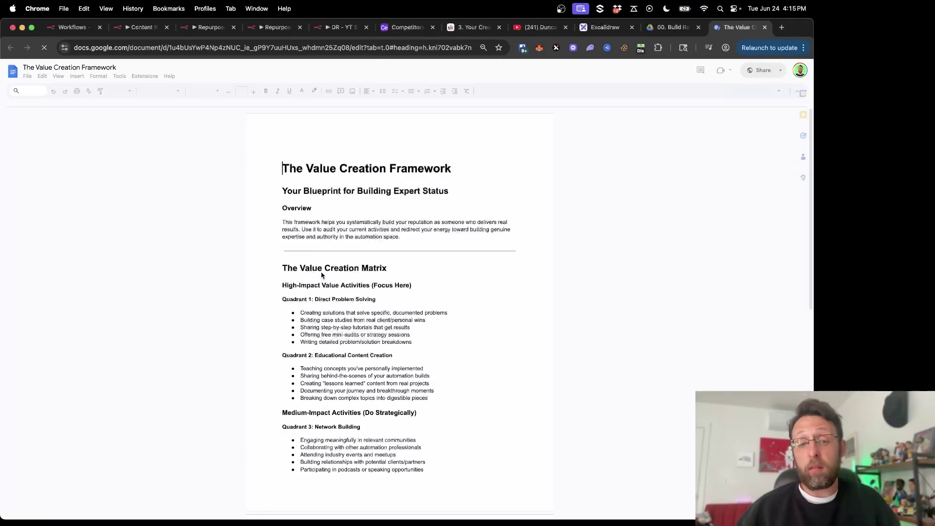
pyautogui.scroll(-20, 322, 275)
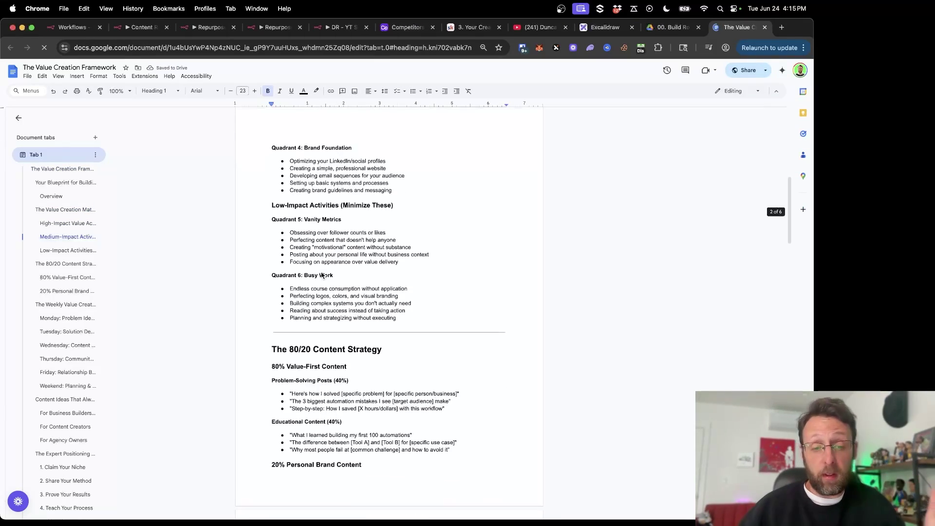
pyautogui.scroll(-20, 321, 276)
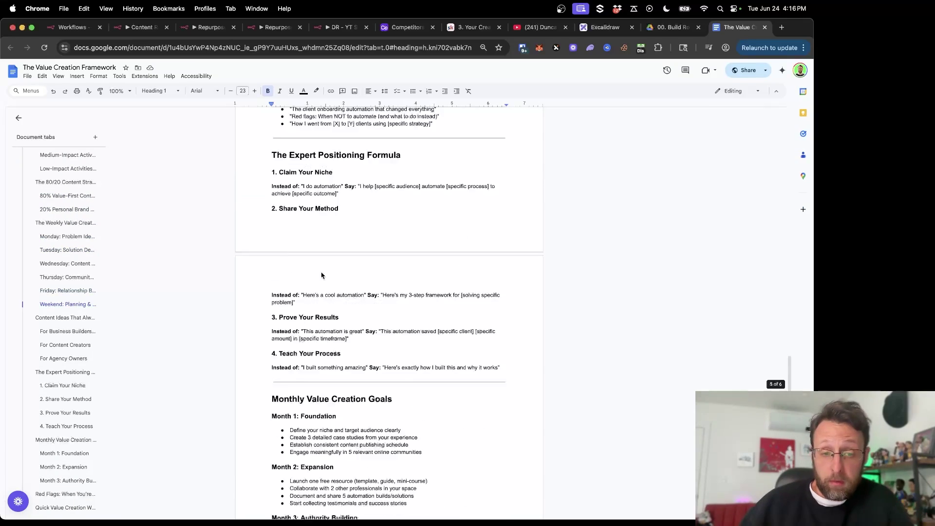
pyautogui.click(765, 28)
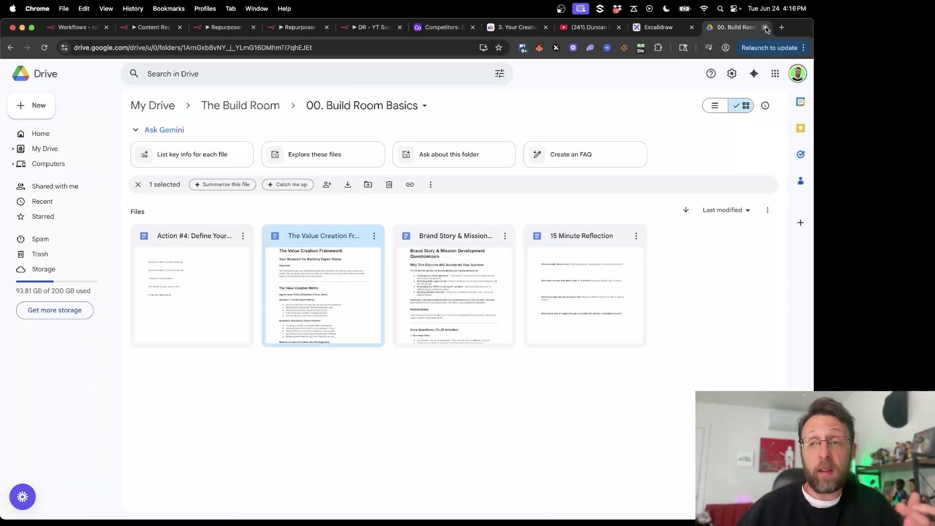
# Open the Brand Story & Mission Development Questionnaire, skim its core questions, and close it
pyautogui.doubleClick(471, 288)
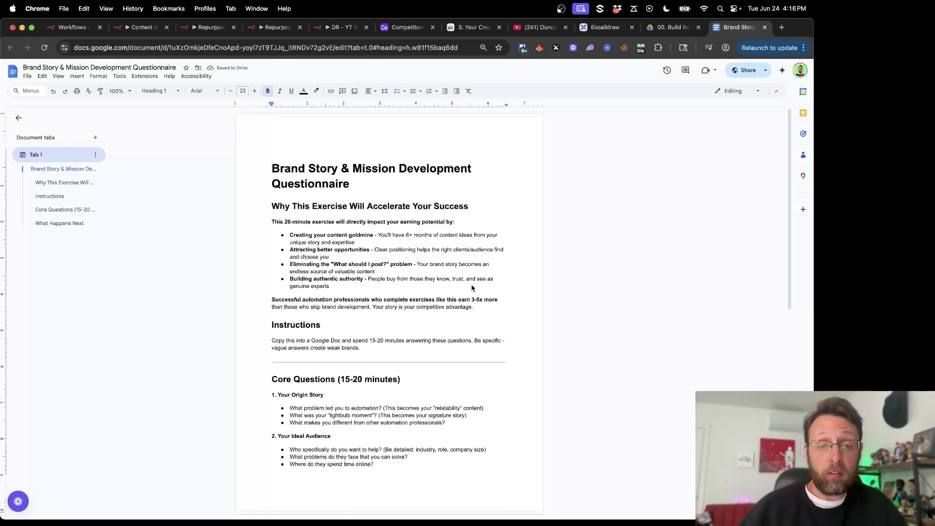
pyautogui.scroll(-5, 418, 280)
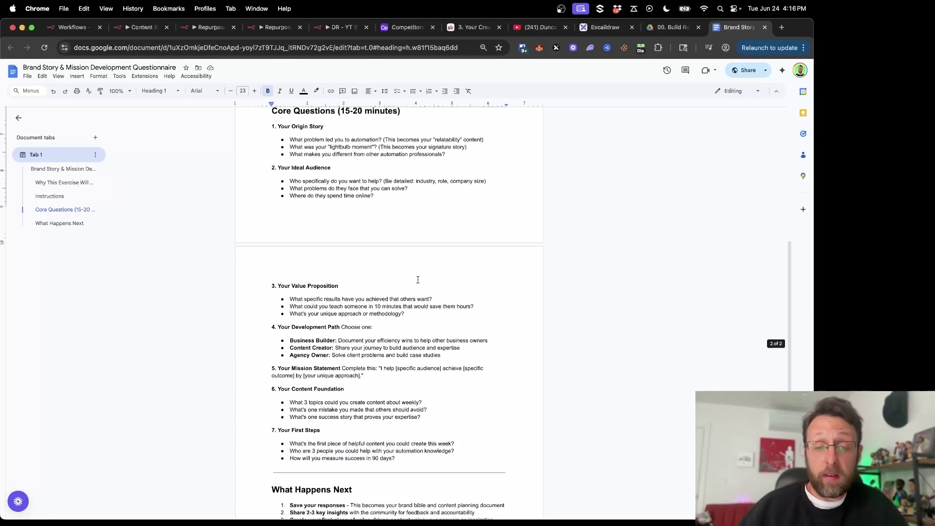
pyautogui.click(765, 28)
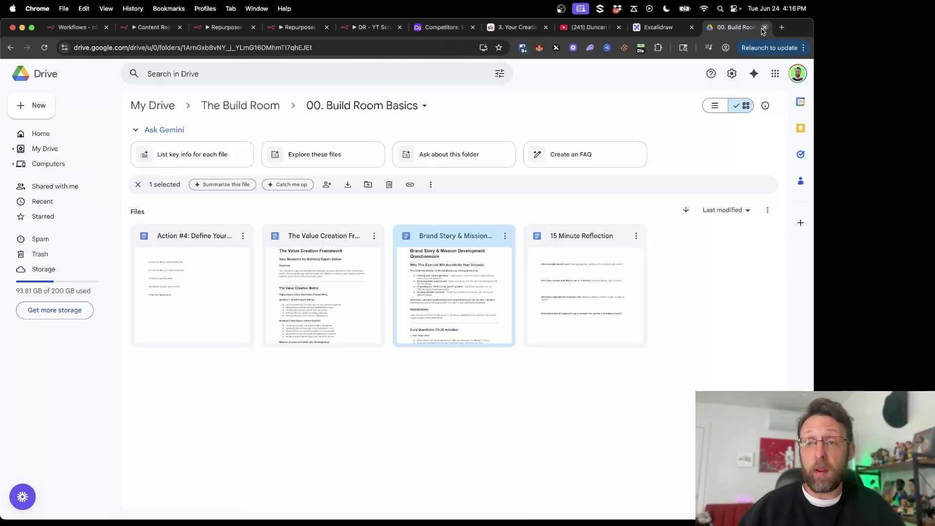
# Go back to The Build Room folder, check the getParent node in the Content Repurposer workflow, and reopen the 00. Build Room Basics folder in Drive
pyautogui.click(272, 104)
pyautogui.press('super+2')
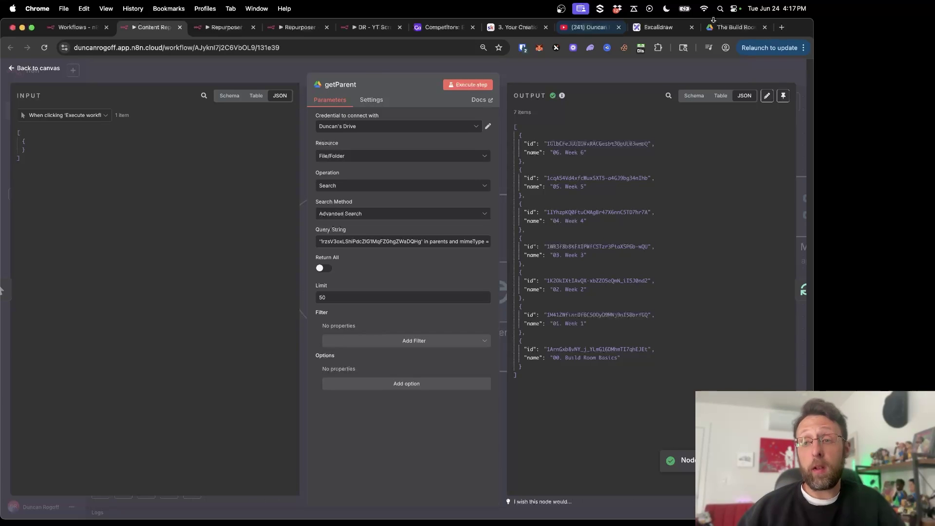
pyautogui.click(733, 27)
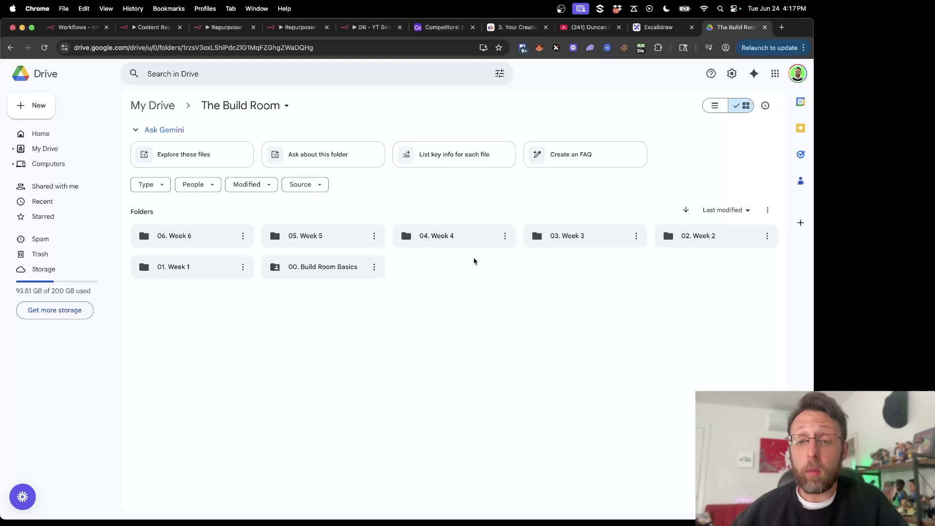
pyautogui.doubleClick(303, 268)
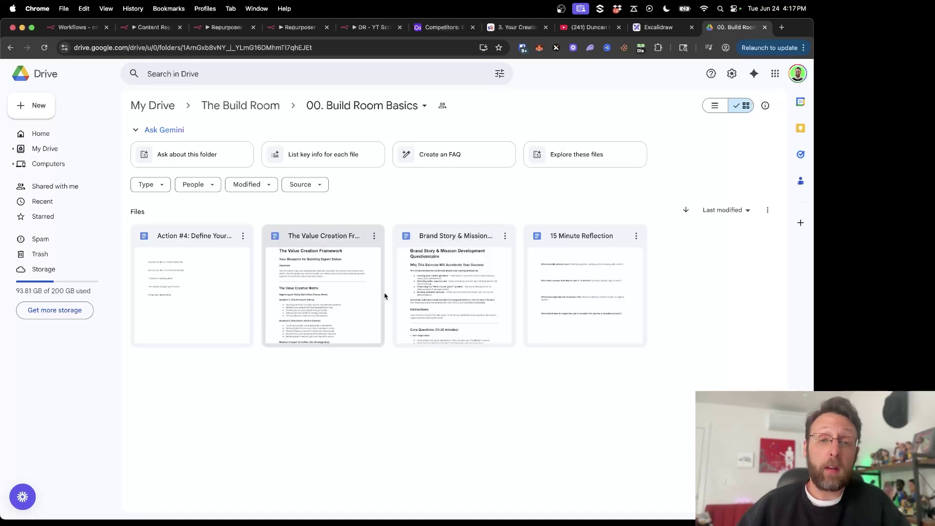
# Return to the Content Repurposer workflow, review the folder names in the getParent node's output, and close the node
pyautogui.click(152, 27)
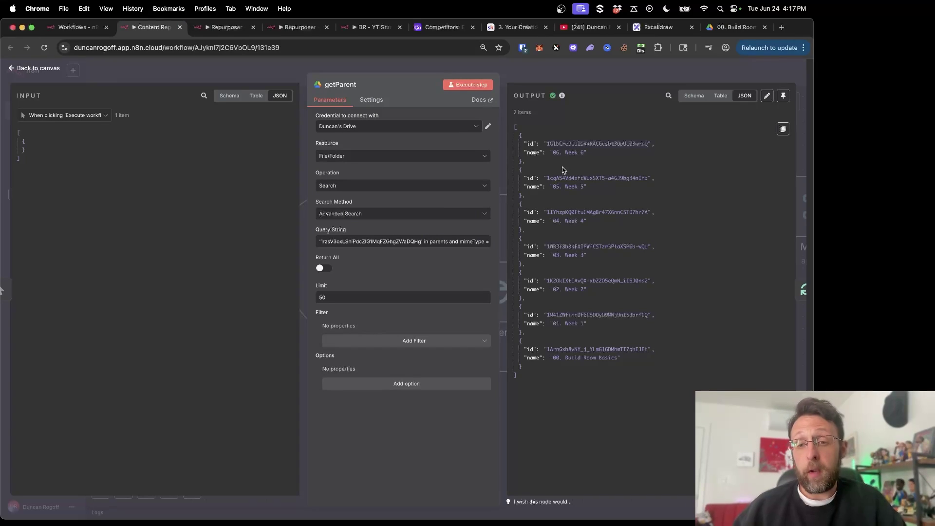
pyautogui.click(551, 186)
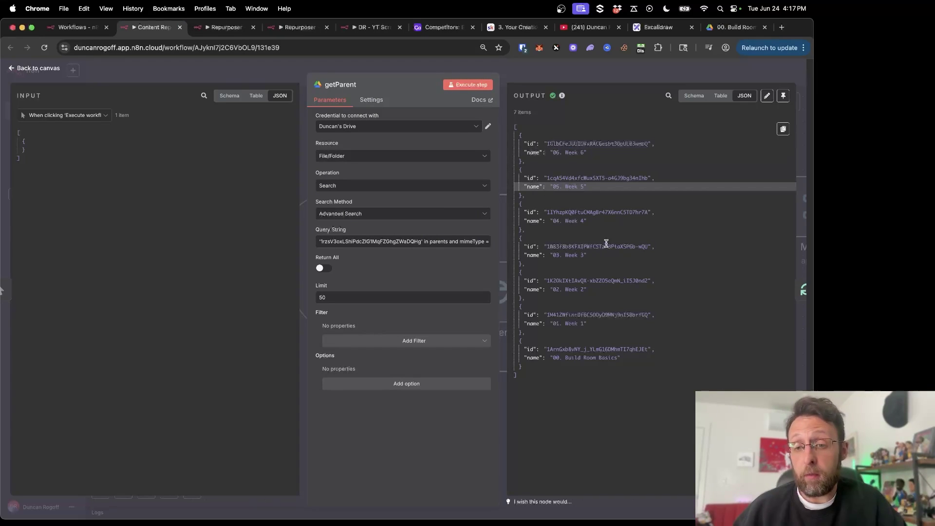
pyautogui.click(587, 63)
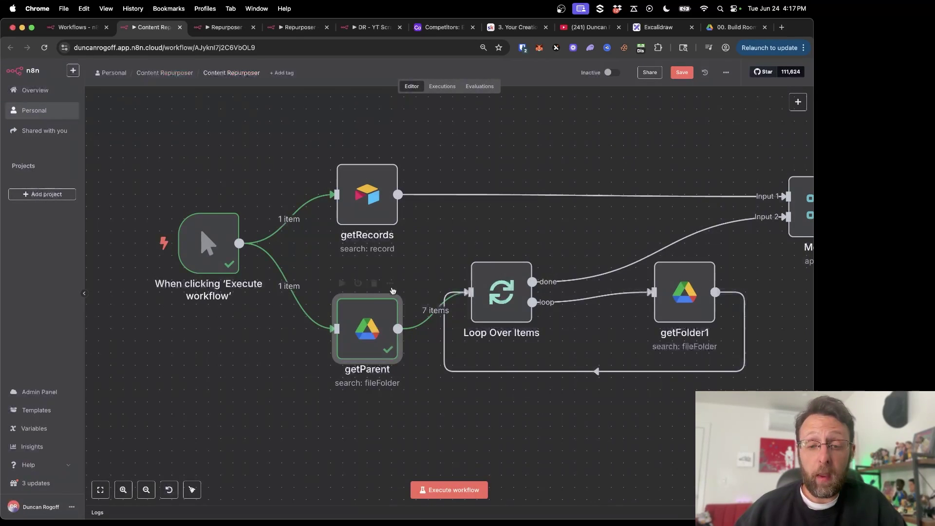
# Execute the workflow up to the getFolder1 node and open that node's details
pyautogui.hscroll(8, 536, 219)
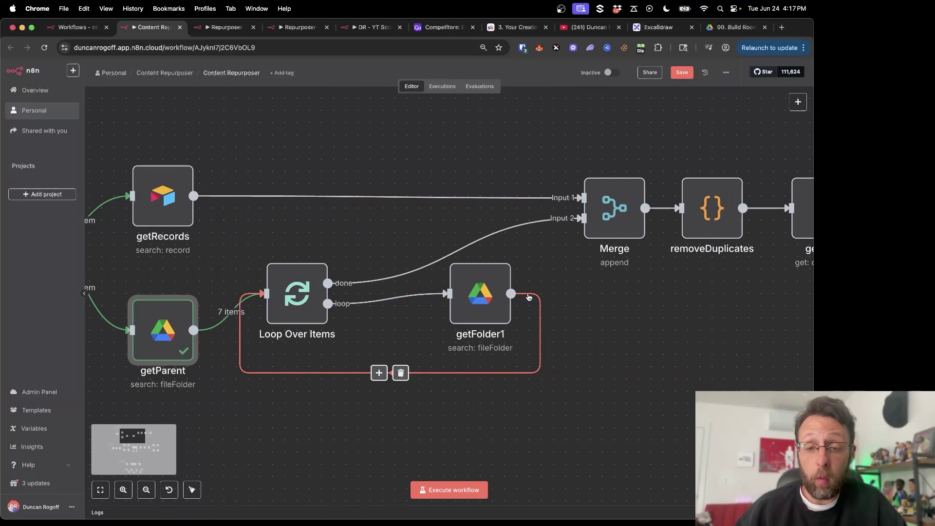
pyautogui.click(455, 248)
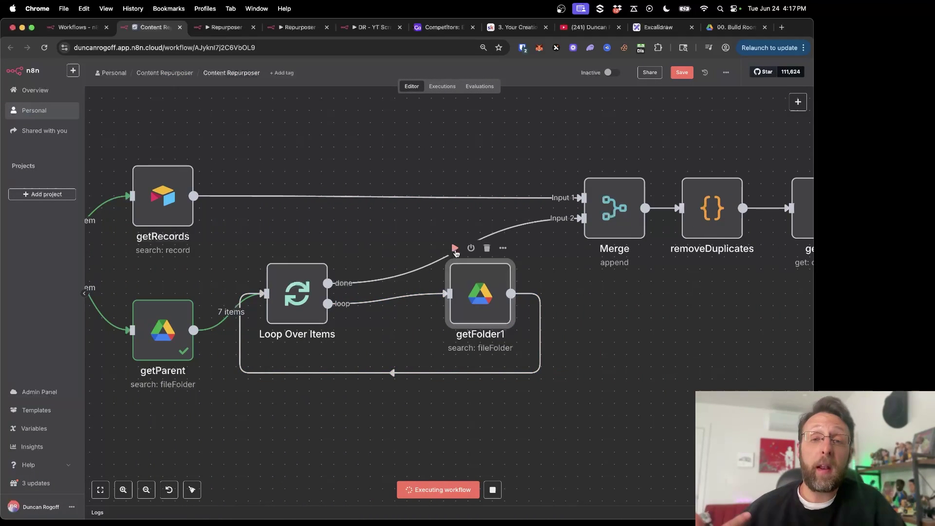
pyautogui.doubleClick(466, 287)
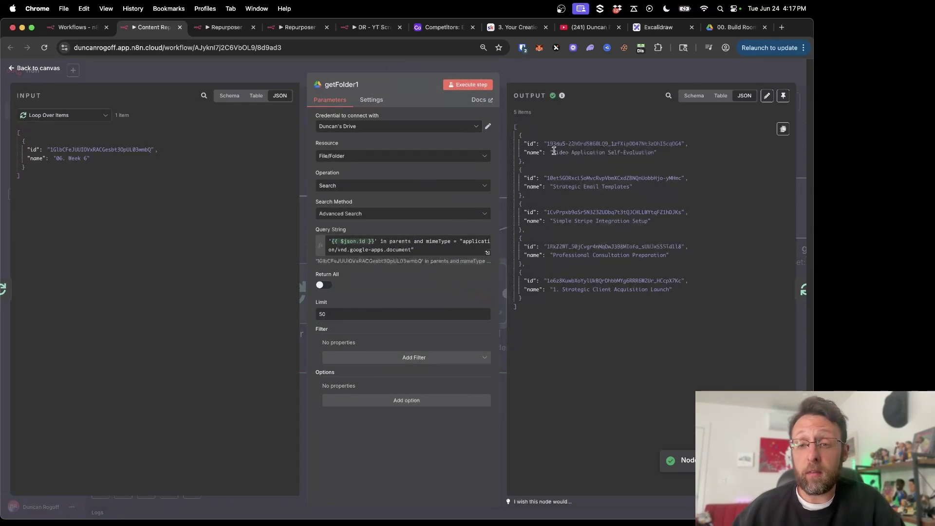
# Examine the document names and IDs in getFolder1's output against its input folder, and return to the canvas
pyautogui.click(665, 154)
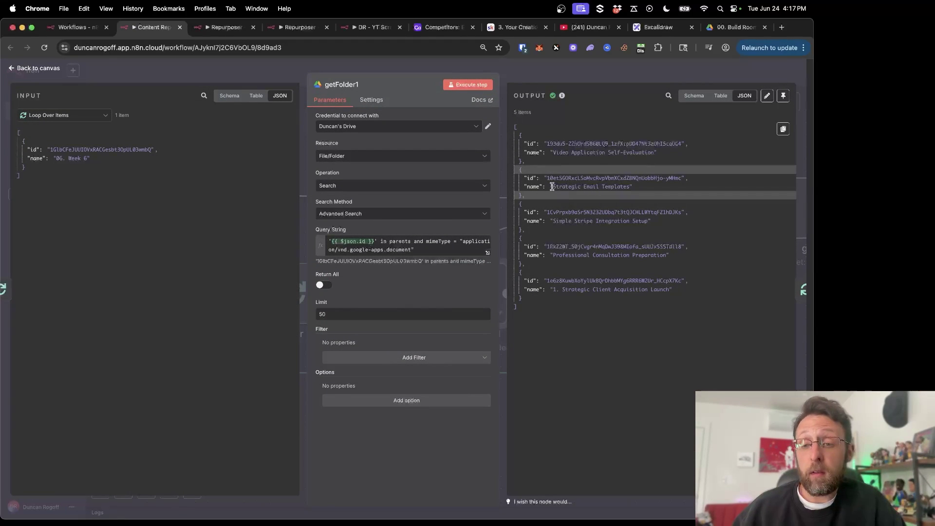
pyautogui.moveTo(555, 223); pyautogui.dragTo(641, 228)
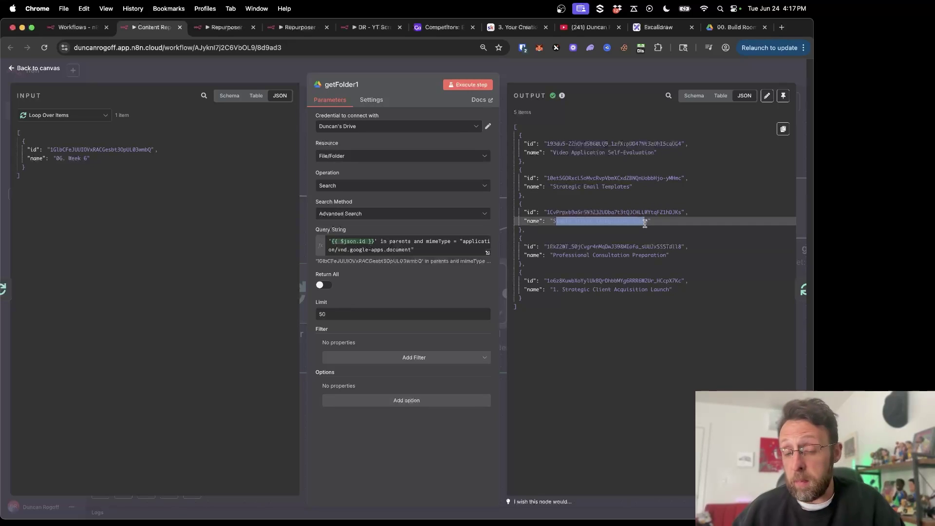
pyautogui.moveTo(549, 211); pyautogui.dragTo(660, 212)
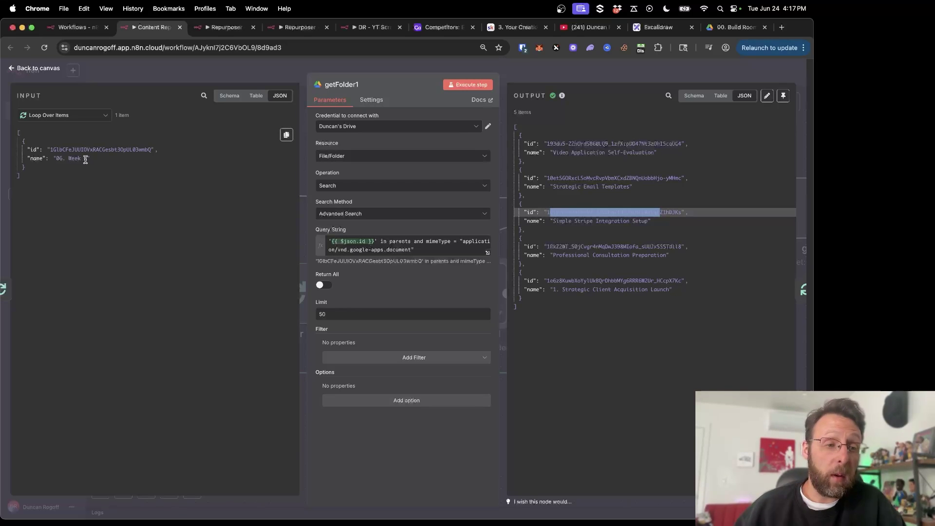
pyautogui.moveTo(86, 159); pyautogui.dragTo(46, 165)
pyautogui.click(109, 73)
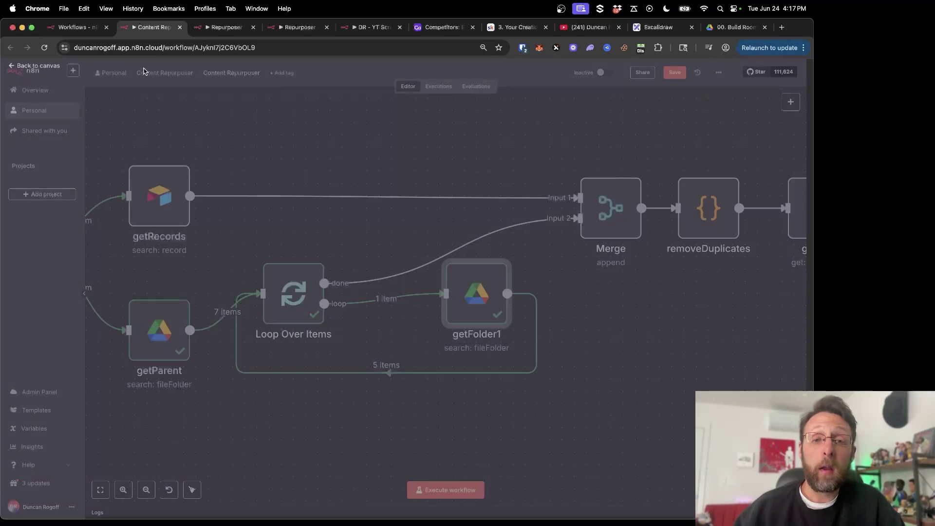
# Look over the Merge, removeDuplicates and getDoc nodes in the flow and open the createRecord node to review its Airtable field mapping
pyautogui.hscroll(10, 358, 163)
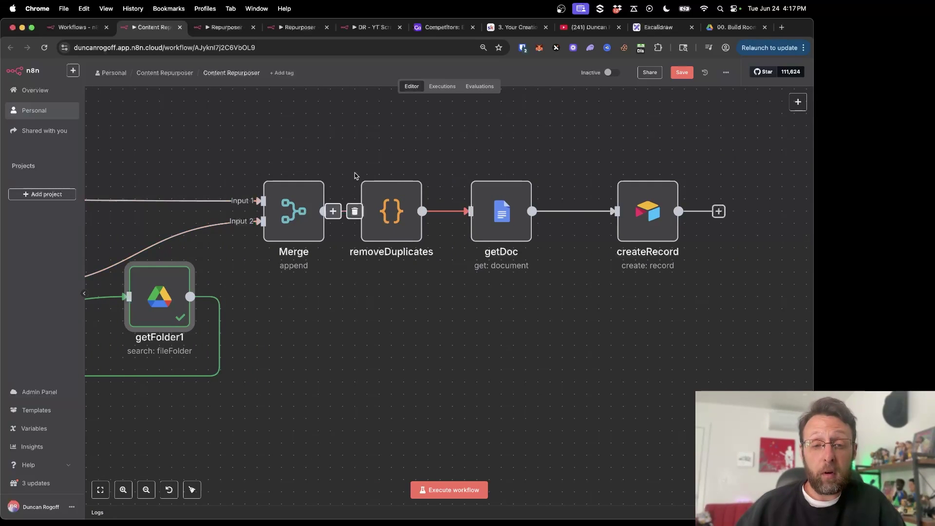
pyautogui.hscroll(-15, 354, 173)
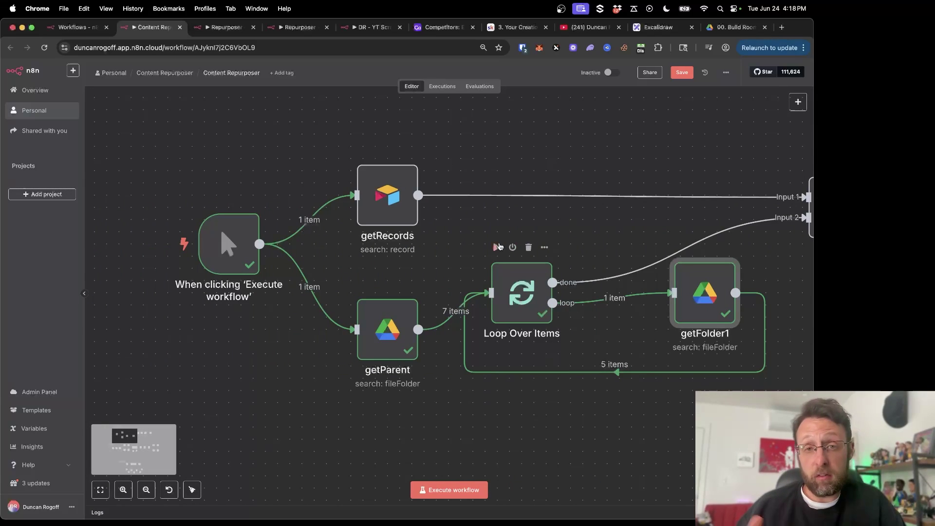
pyautogui.hscroll(15, 584, 190)
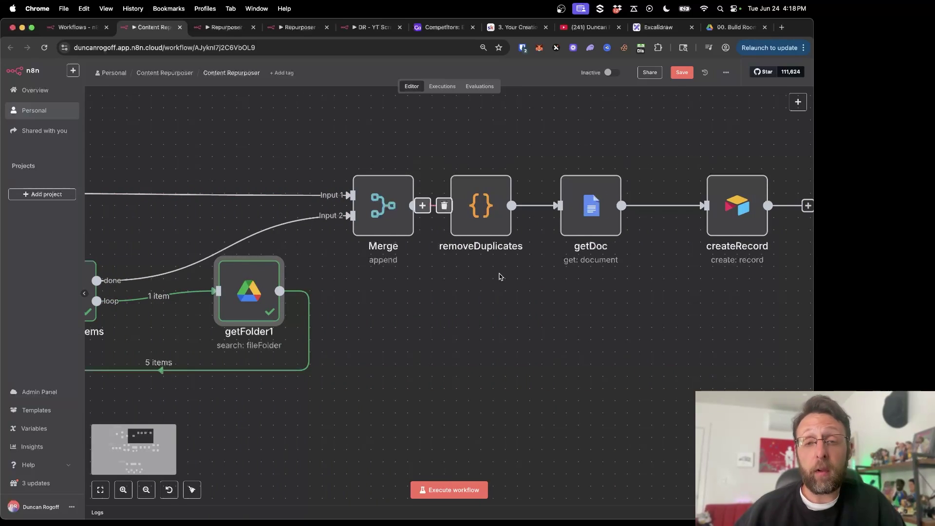
pyautogui.hscroll(6, 500, 276)
pyautogui.hscroll(4, 500, 277)
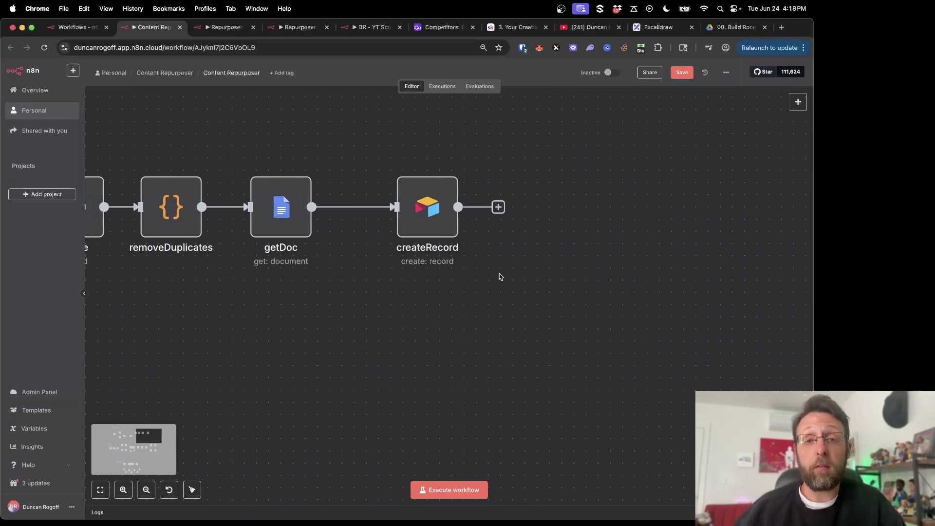
pyautogui.moveTo(271, 225)
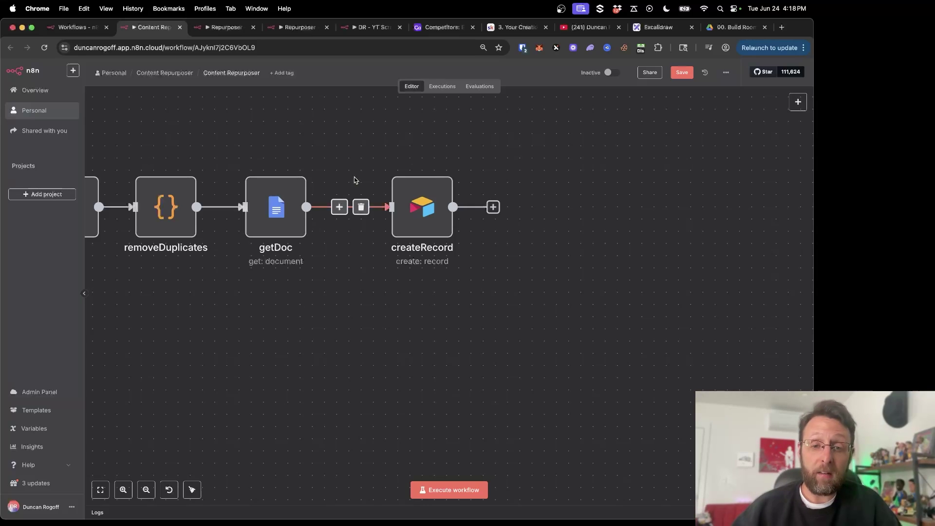
pyautogui.click(444, 223)
pyautogui.doubleClick(444, 223)
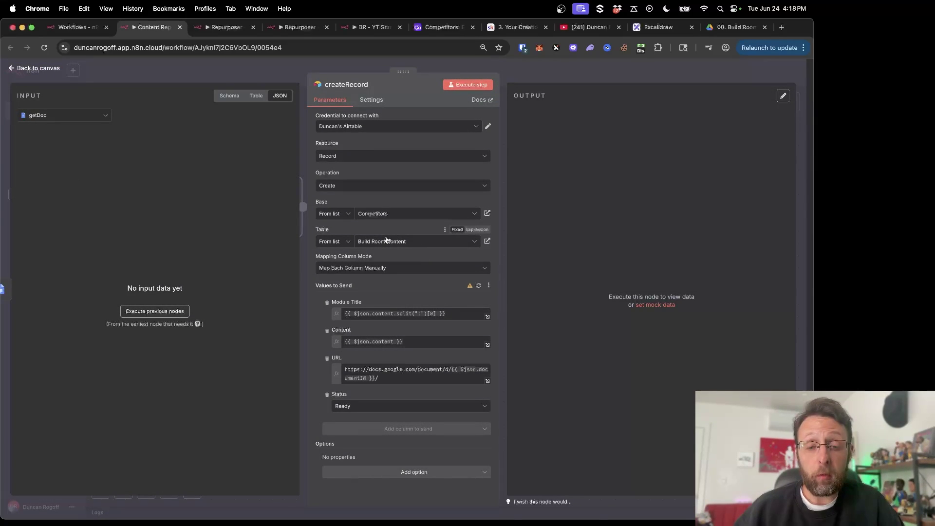
# Switch to Airtable's Build Room Content table, expand the first record, read its module title and content, and close it
pyautogui.click(440, 27)
pyautogui.click(292, 92)
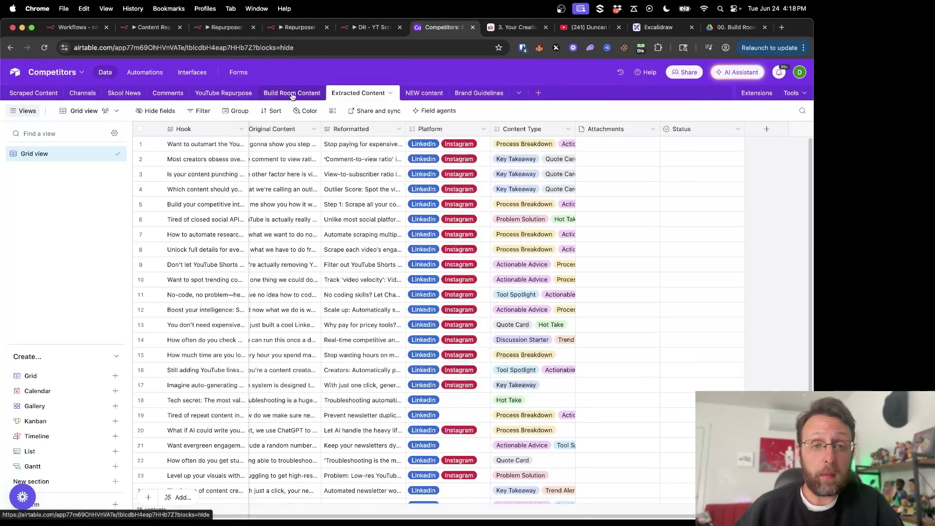
pyautogui.click(156, 143)
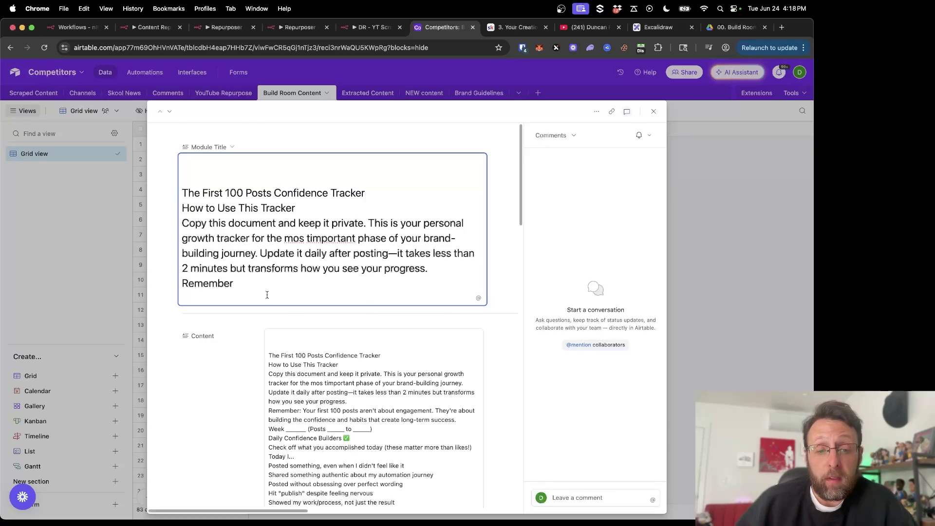
pyautogui.scroll(-4, 267, 295)
pyautogui.scroll(-15, 321, 242)
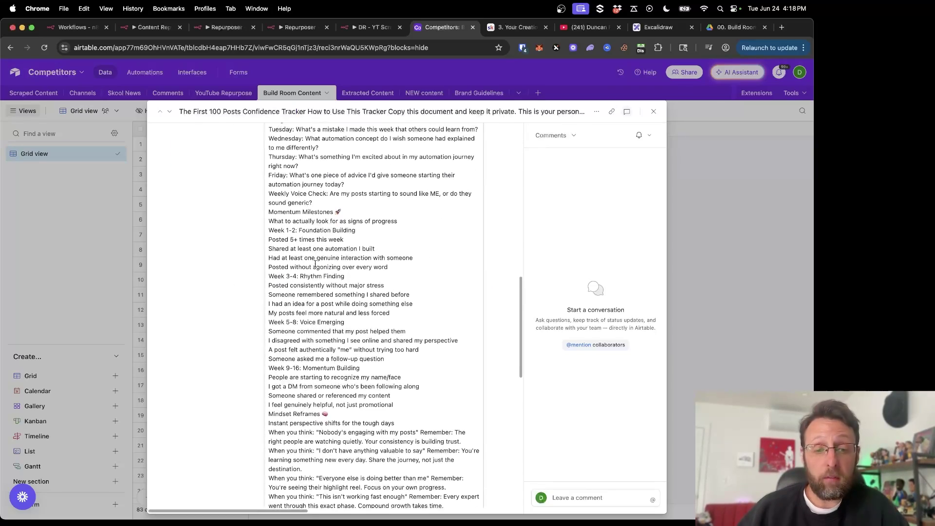
pyautogui.scroll(-4, 315, 264)
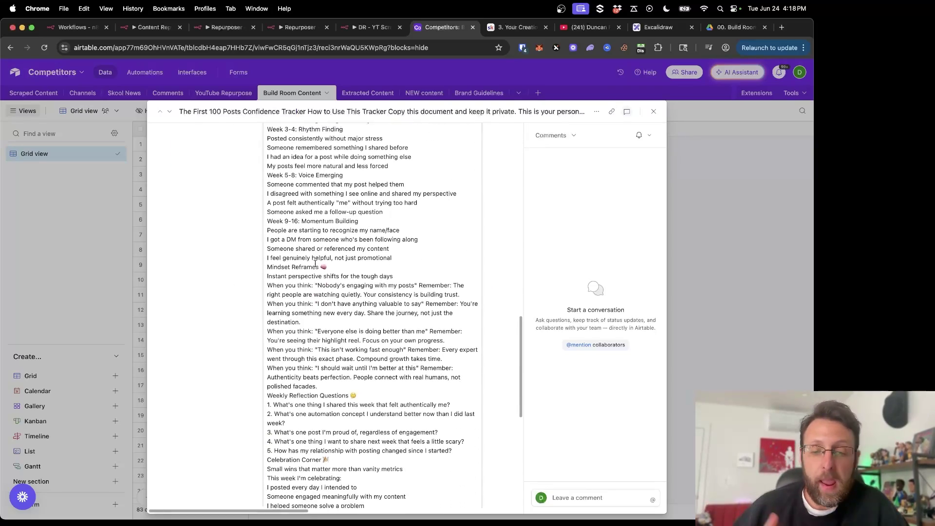
pyautogui.scroll(-8, 315, 263)
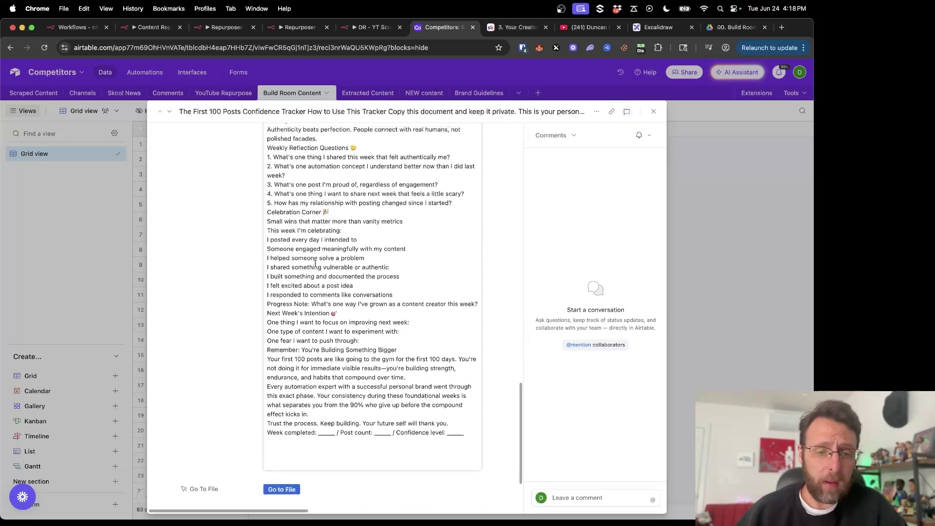
pyautogui.scroll(20, 315, 264)
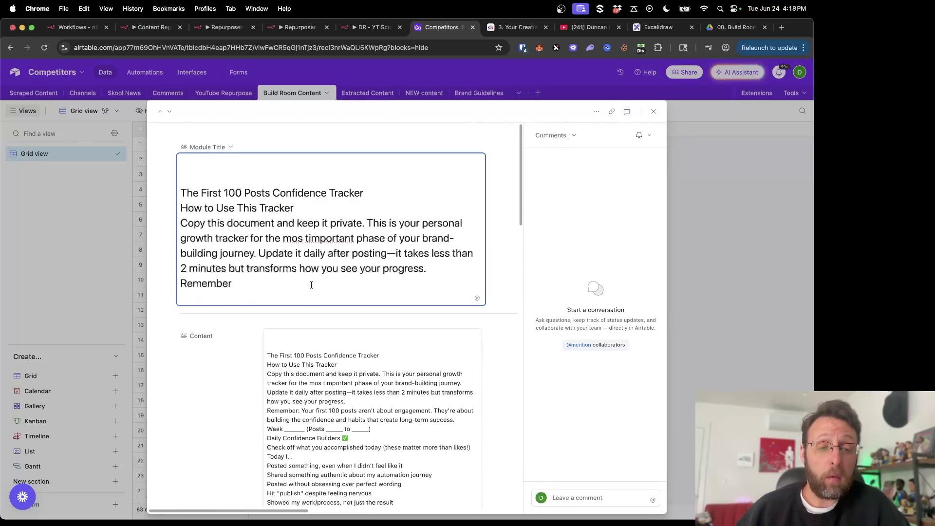
pyautogui.moveTo(315, 286); pyautogui.dragTo(213, 254)
pyautogui.press('Escape')
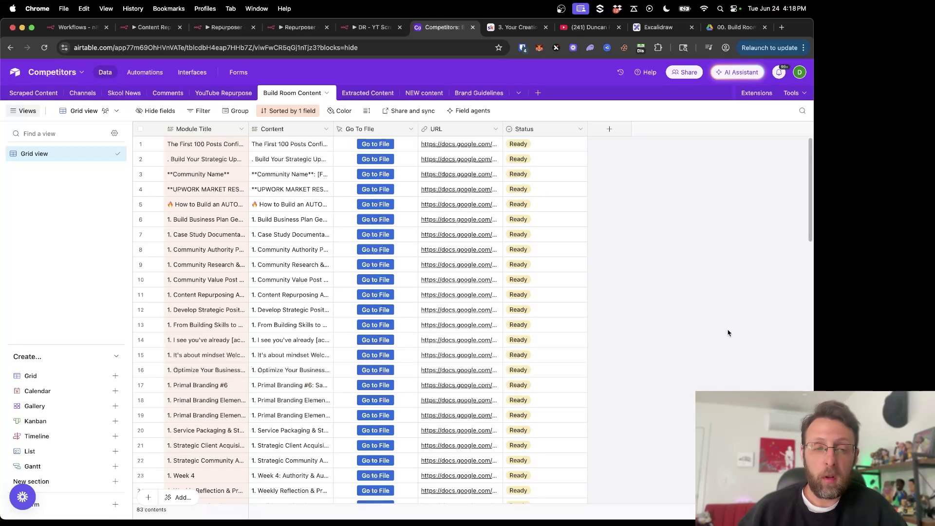
# Expand the Case Study Documentation Framework record, review its title and content, and close it
pyautogui.click(157, 234)
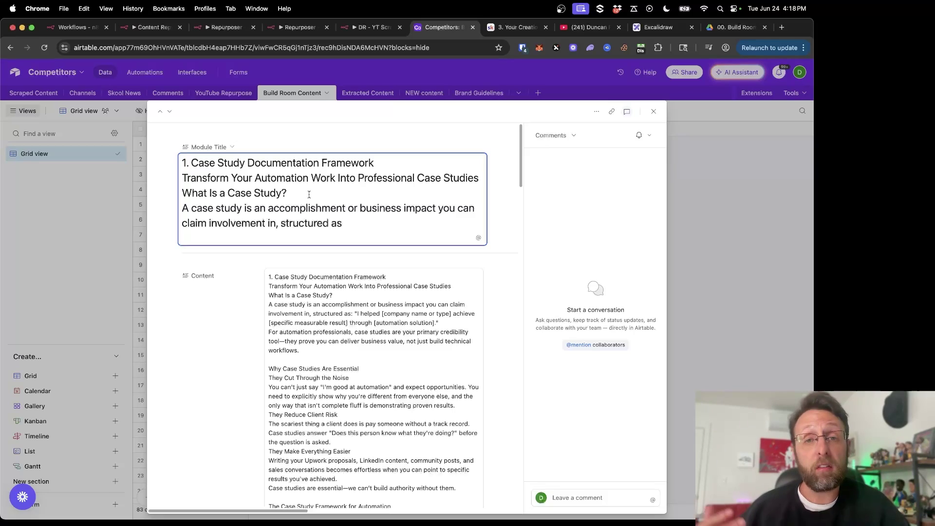
pyautogui.click(707, 261)
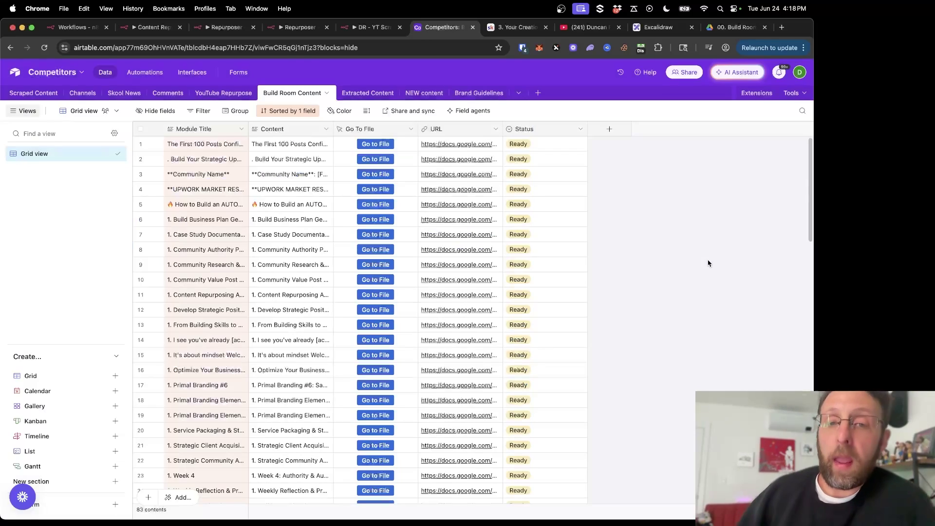
# Skim the Build Room Content records and switch to the DR - YT Scraper workflow in n8n to look over its node chains
pyautogui.scroll(-15, 279, 181)
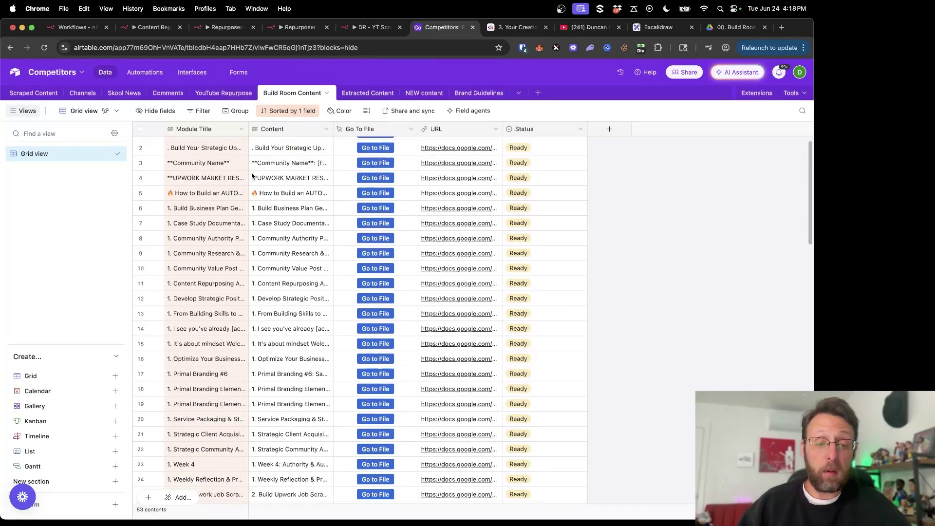
pyautogui.scroll(15, 252, 175)
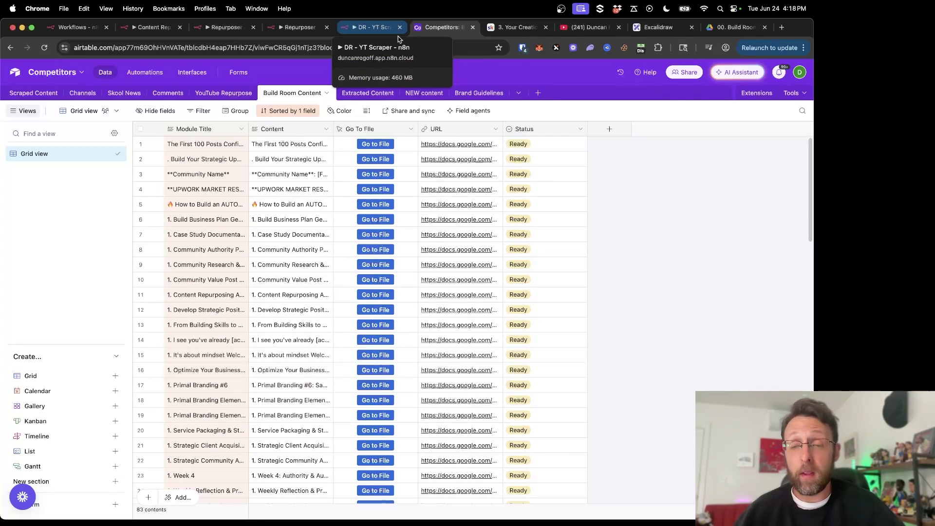
pyautogui.click(382, 28)
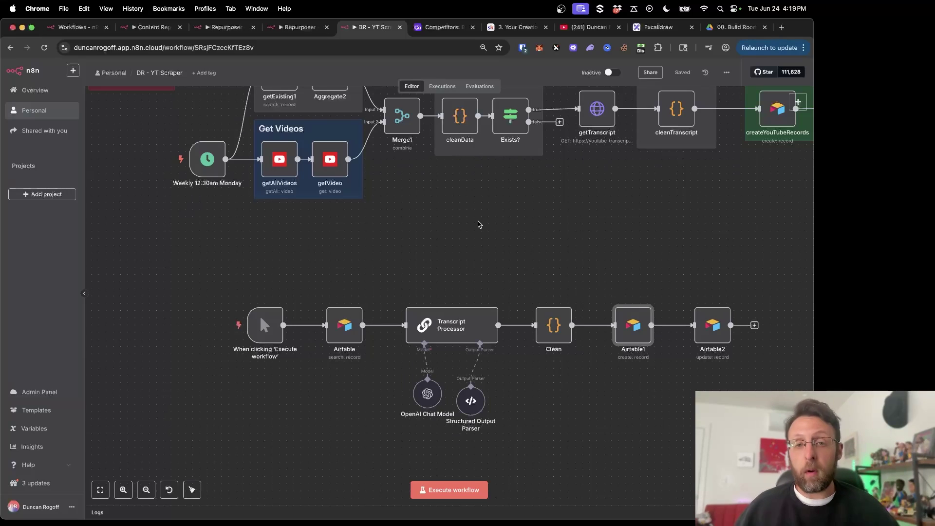
pyautogui.scroll(-1, 478, 223)
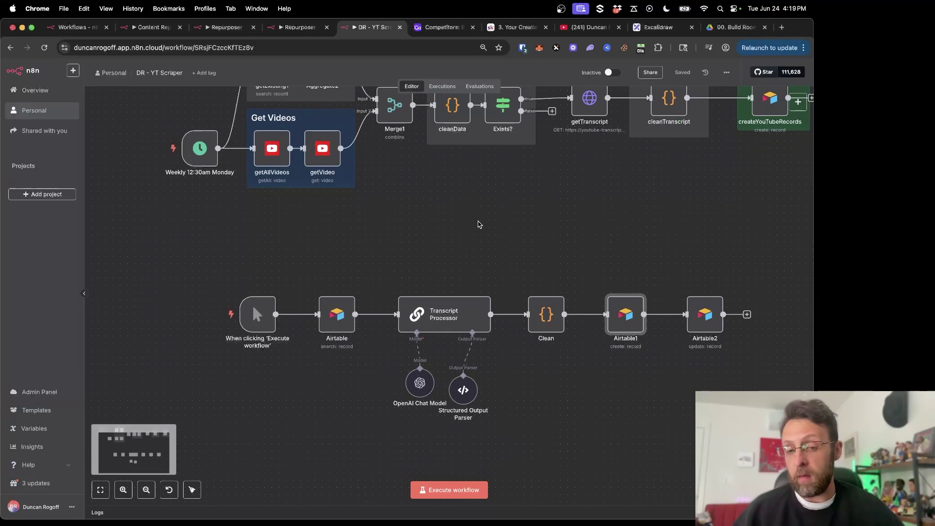
# Switch to the Content Repurposer workflow, examine the router node's JavaScript under Enrich Content, and return to the canvas
pyautogui.press('super+2')
pyautogui.scroll(5, 417, 389)
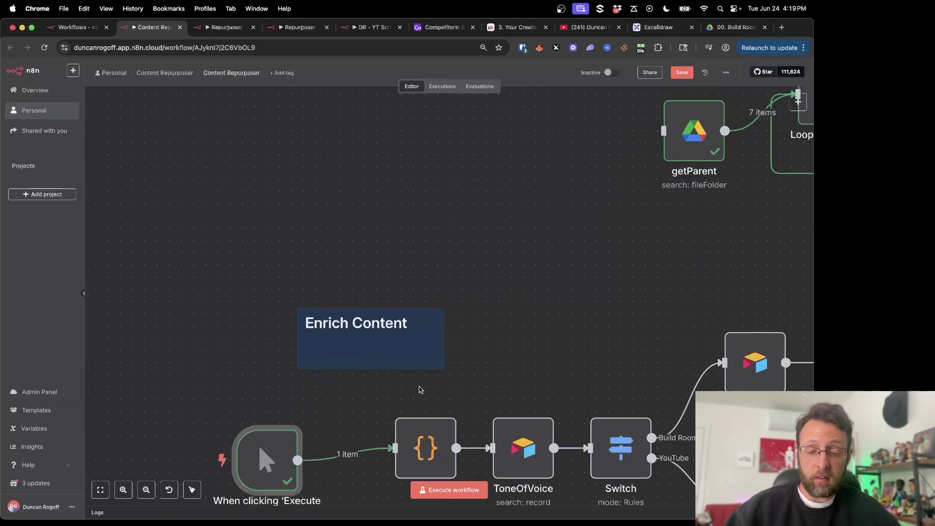
pyautogui.doubleClick(380, 270)
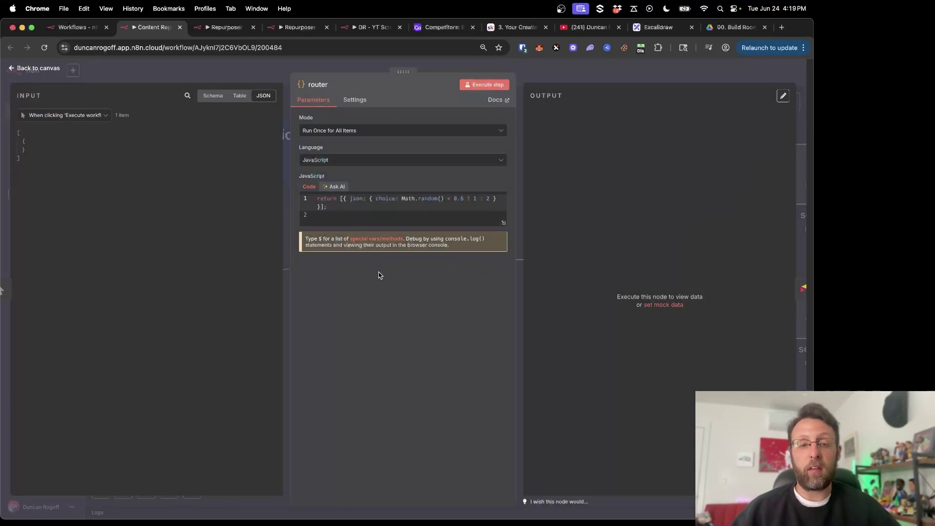
pyautogui.click(239, 81)
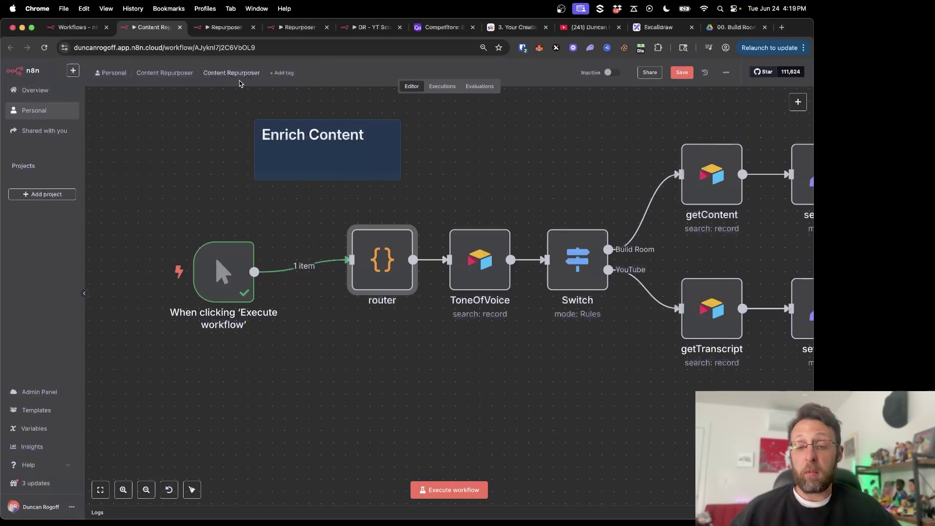
# Look over the ToneOfVoice, Switch and Build Room/YouTube branches, and open the Content Extractor node to examine its prompt's content expression
pyautogui.hscroll(3, 463, 121)
pyautogui.hscroll(5, 463, 121)
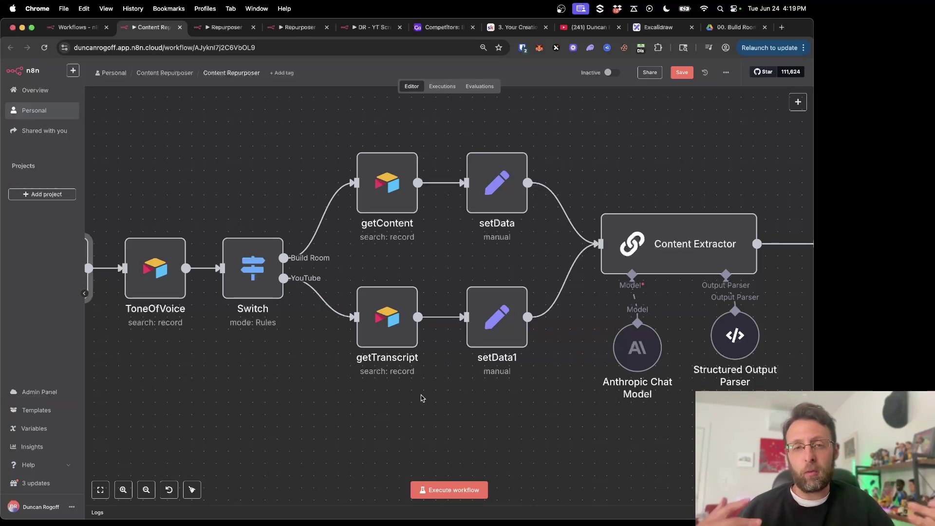
pyautogui.hscroll(-3, 435, 399)
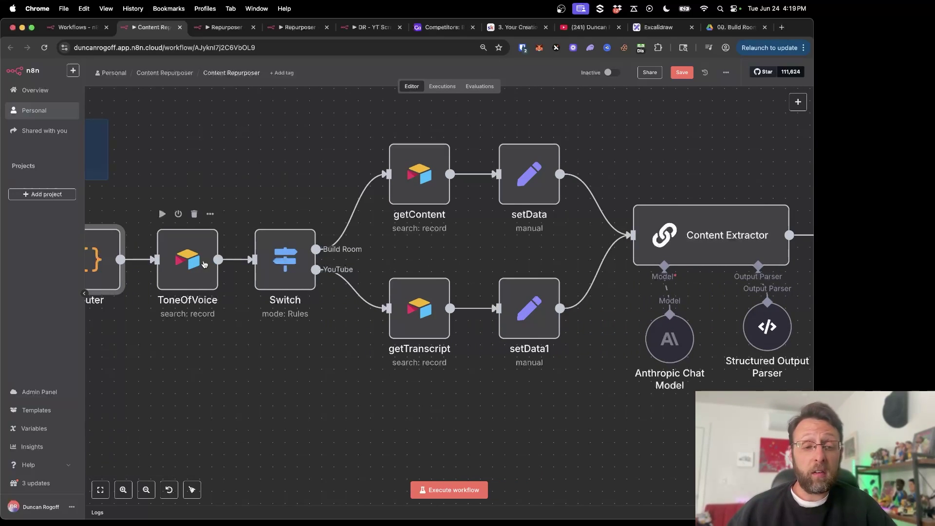
pyautogui.hscroll(5, 569, 355)
pyautogui.doubleClick(431, 209)
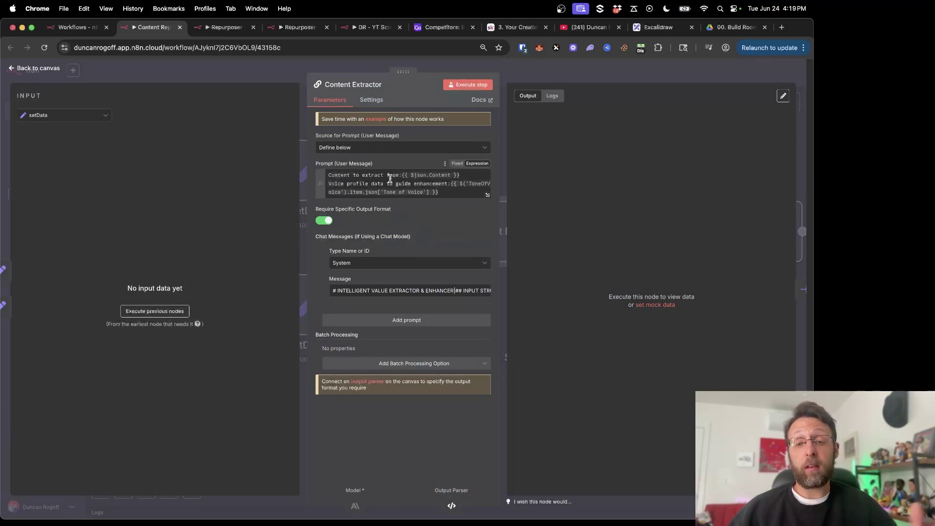
pyautogui.moveTo(402, 176); pyautogui.dragTo(481, 174)
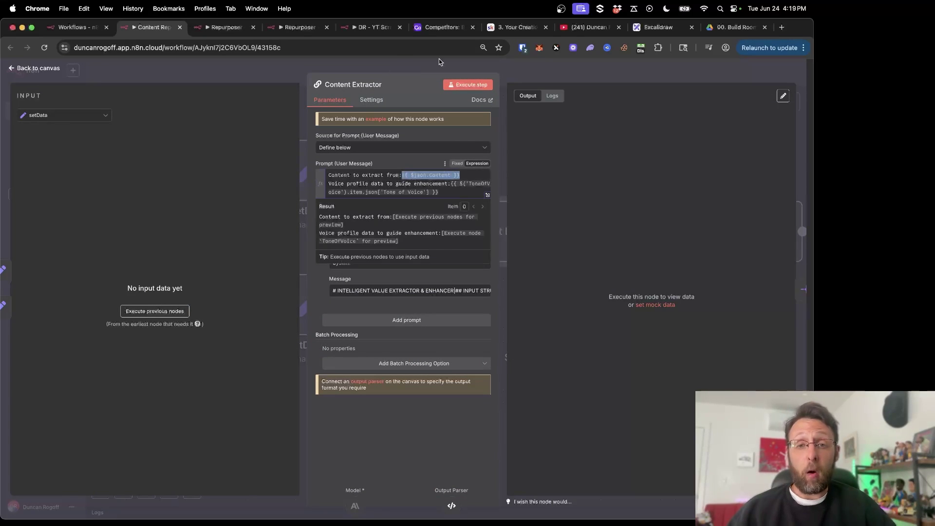
# Switch to Airtable's Build Room Content table, expand the Build Your Strategic Upwork Profile record, and read through its content
pyautogui.click(441, 27)
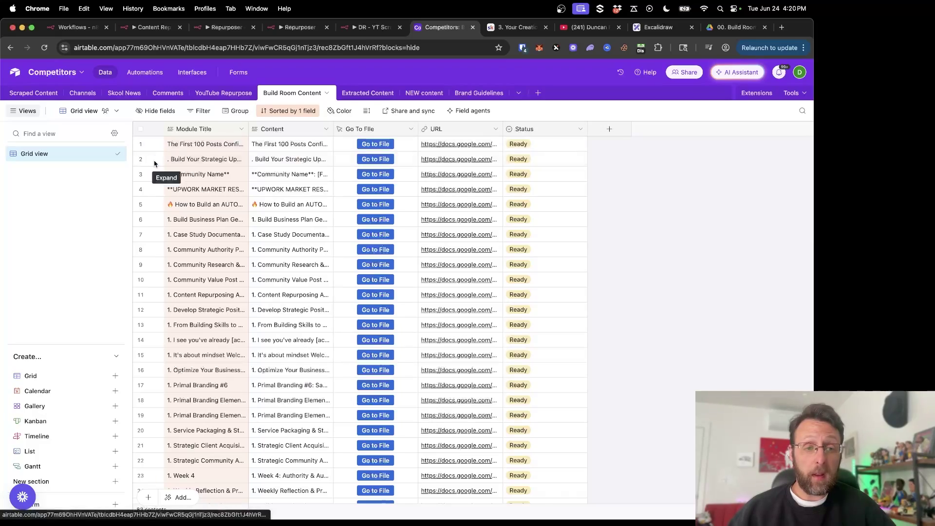
pyautogui.click(156, 160)
pyautogui.scroll(-3, 327, 245)
pyautogui.scroll(-2, 323, 287)
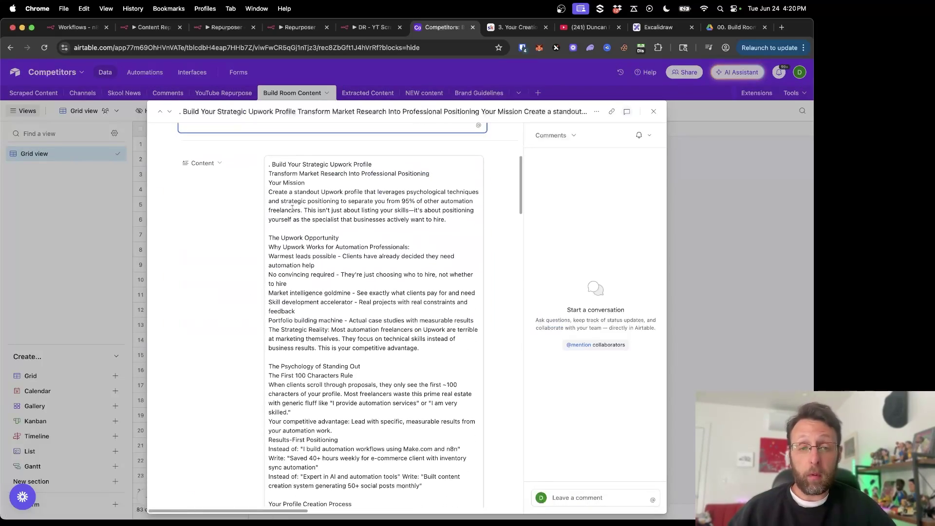
pyautogui.moveTo(266, 167); pyautogui.dragTo(380, 372)
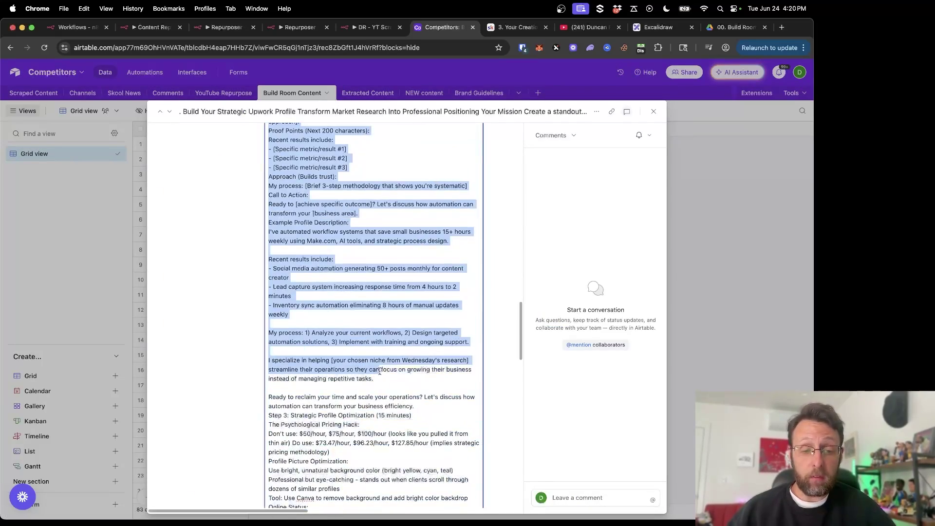
pyautogui.scroll(-5, 379, 371)
pyautogui.scroll(-10, 379, 372)
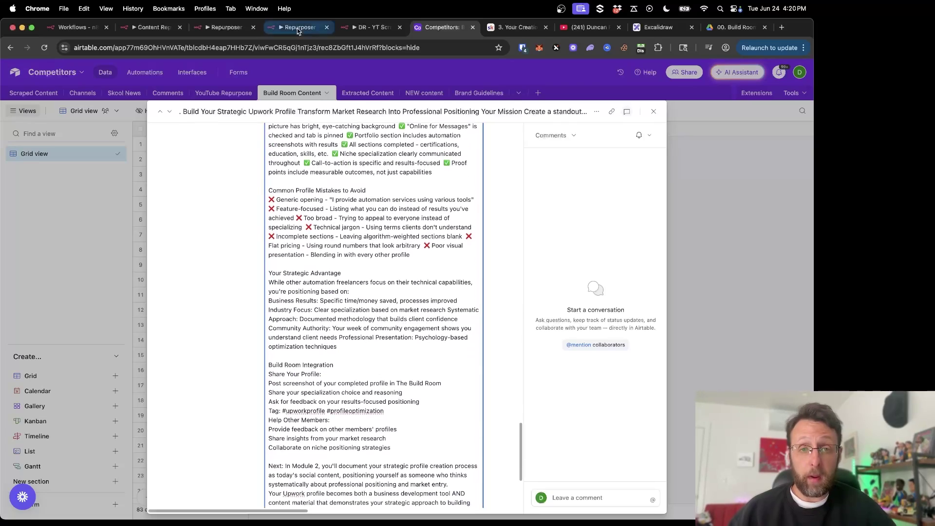
# Return to n8n's Content Extractor node, open its full system message, and read from the extraction logic through to the format selection logic
pyautogui.click(154, 28)
pyautogui.click(314, 191)
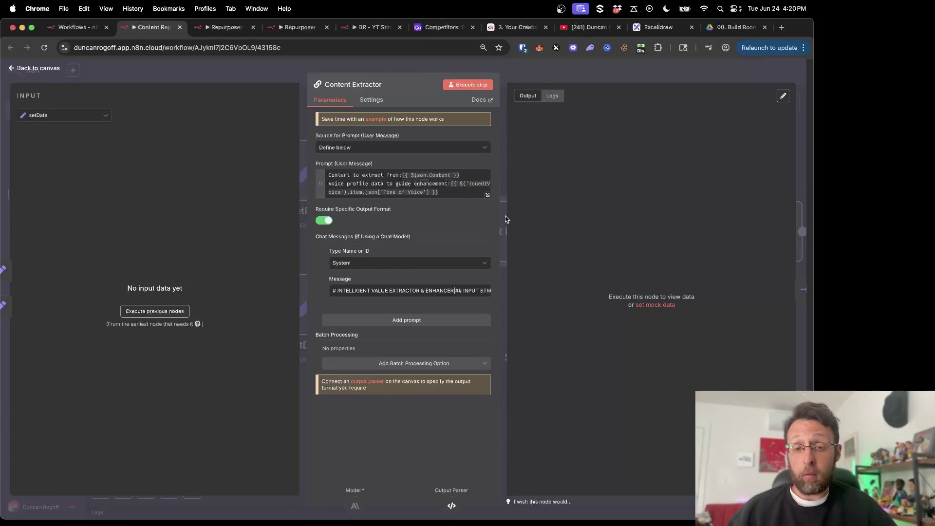
pyautogui.click(488, 295)
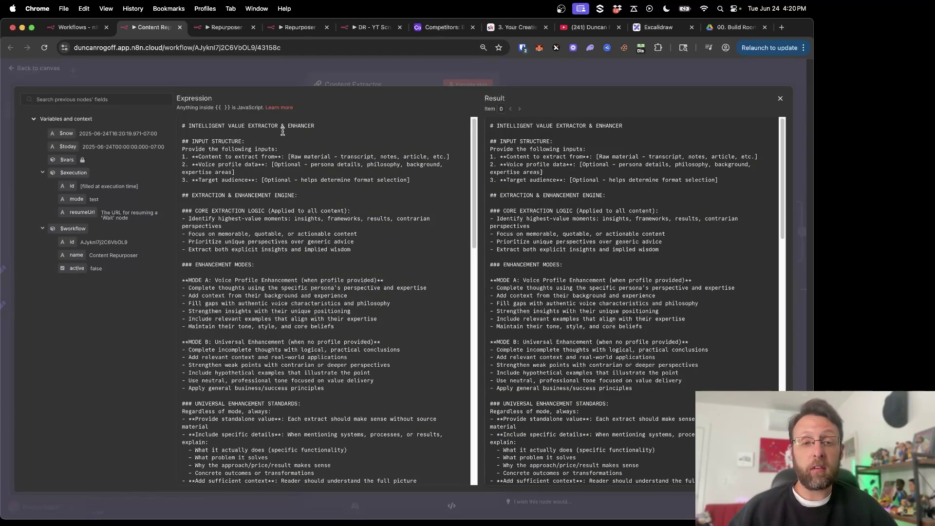
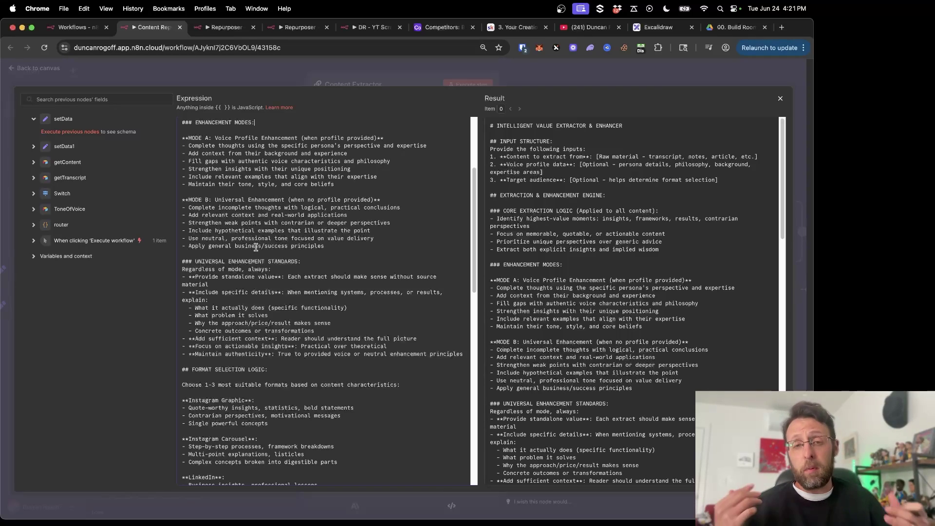
pyautogui.scroll(3, 256, 247)
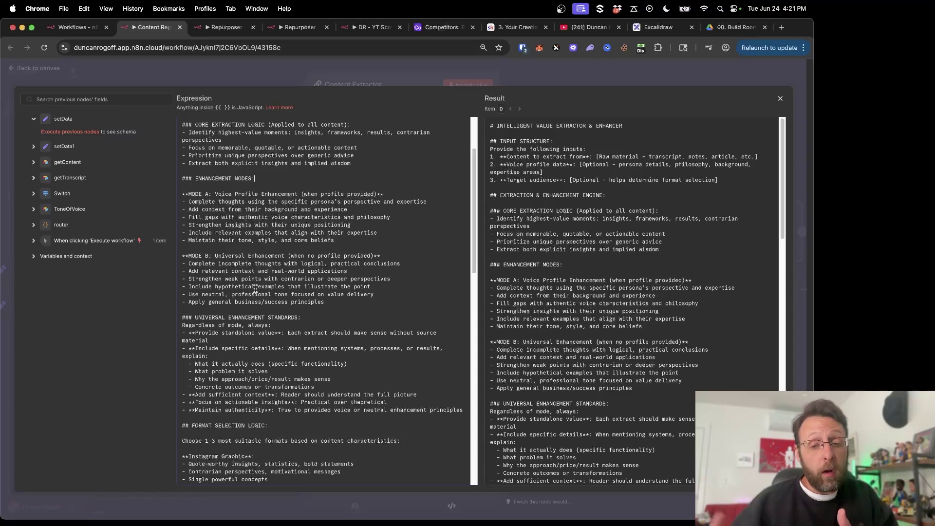
pyautogui.scroll(-5, 297, 284)
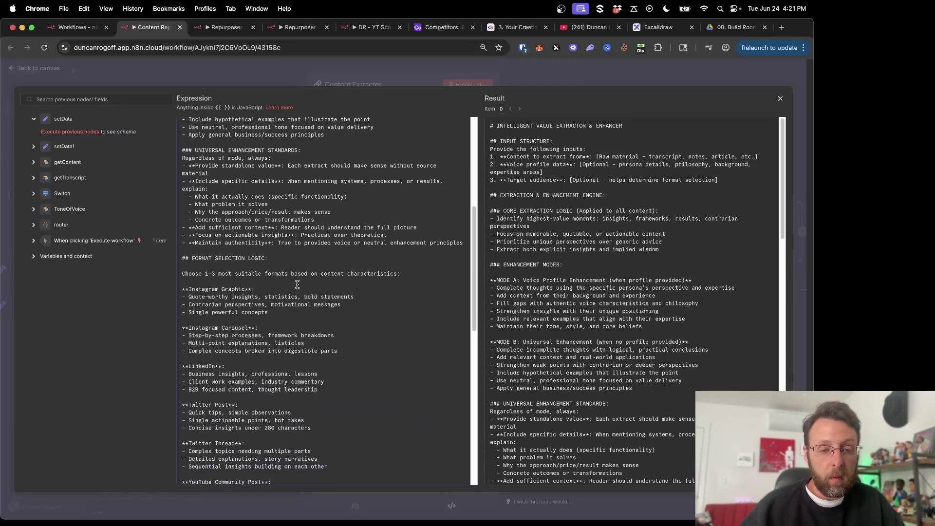
pyautogui.scroll(-2, 298, 285)
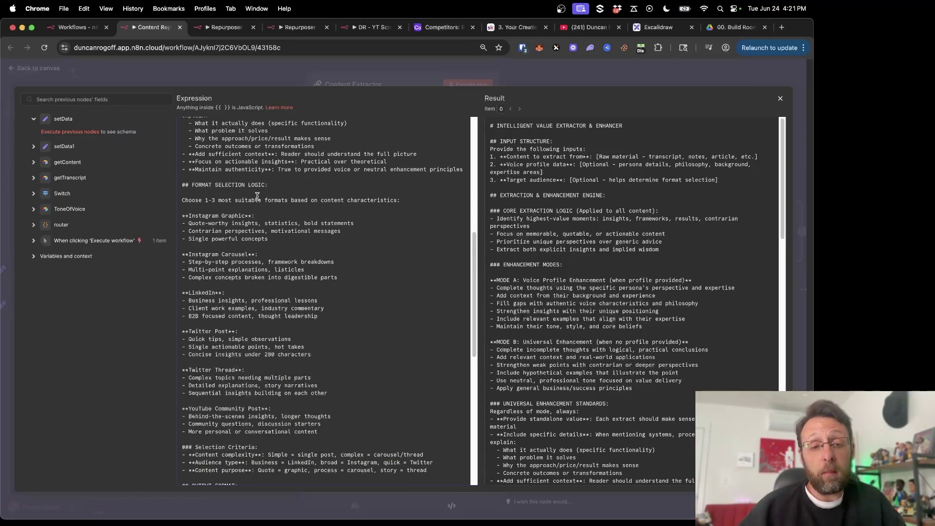
pyautogui.scroll(-1, 257, 196)
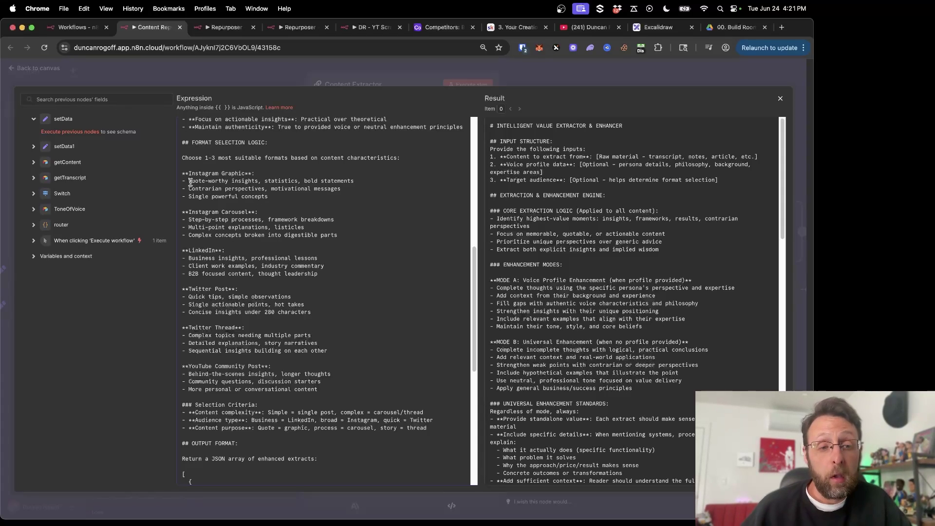
# Examine the prompt's content criteria for the Instagram Graphic, Instagram Carousel, LinkedIn and Twitter formats
pyautogui.moveTo(189, 179); pyautogui.dragTo(358, 180)
pyautogui.doubleClick(282, 180)
pyautogui.click(298, 195)
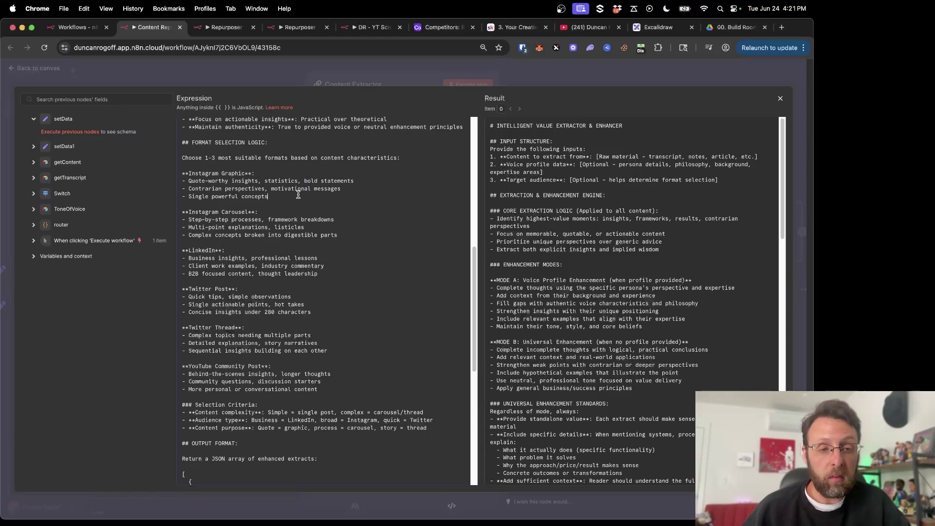
pyautogui.moveTo(301, 188); pyautogui.dragTo(332, 188)
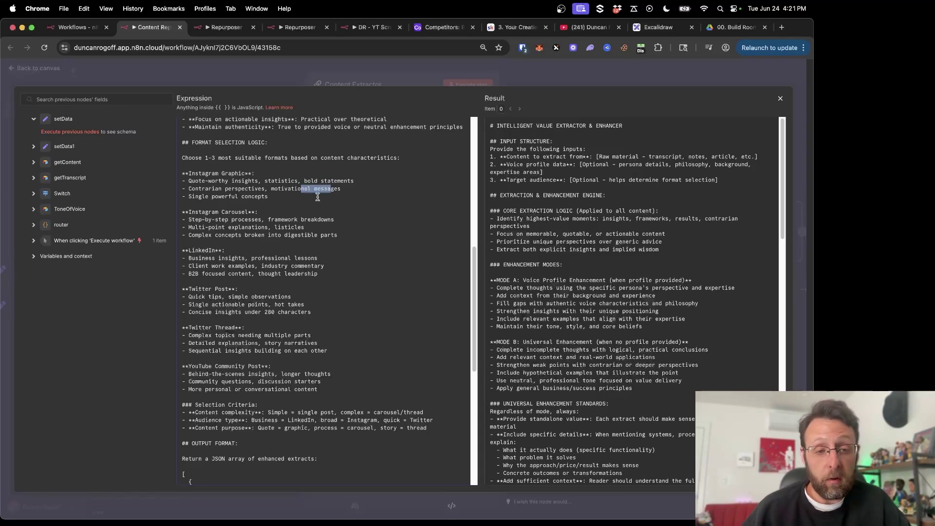
pyautogui.click(317, 197)
pyautogui.scroll(-1, 318, 196)
pyautogui.moveTo(196, 231); pyautogui.dragTo(311, 231)
pyautogui.scroll(-2, 312, 230)
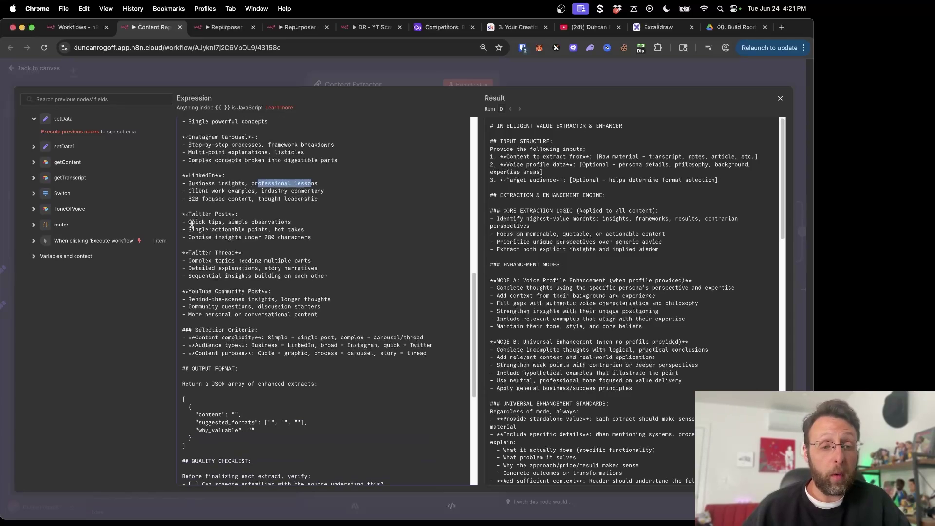
pyautogui.moveTo(192, 223); pyautogui.dragTo(292, 223)
pyautogui.click(314, 256)
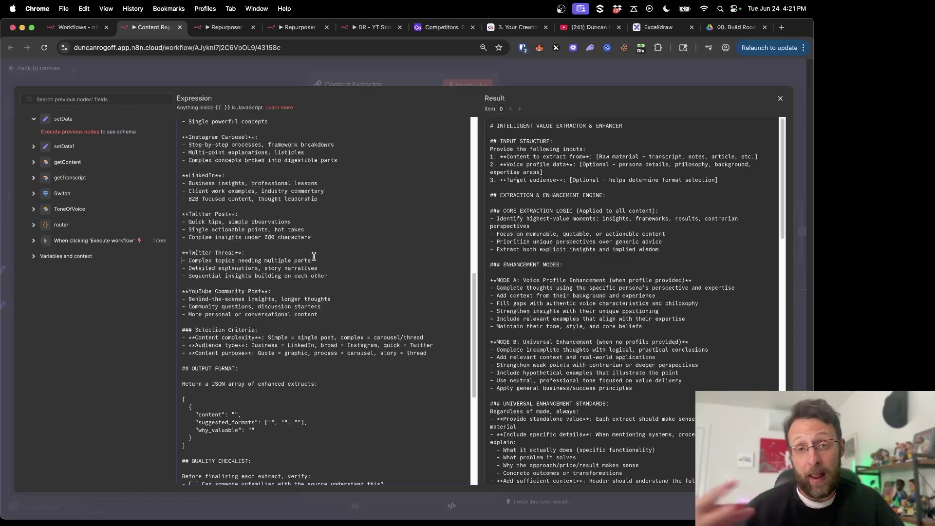
# Read the prompt's JSON output format, quality checklist, enhancement examples and target output, and return to the canvas
pyautogui.scroll(-8, 314, 256)
pyautogui.moveTo(189, 204); pyautogui.dragTo(286, 283)
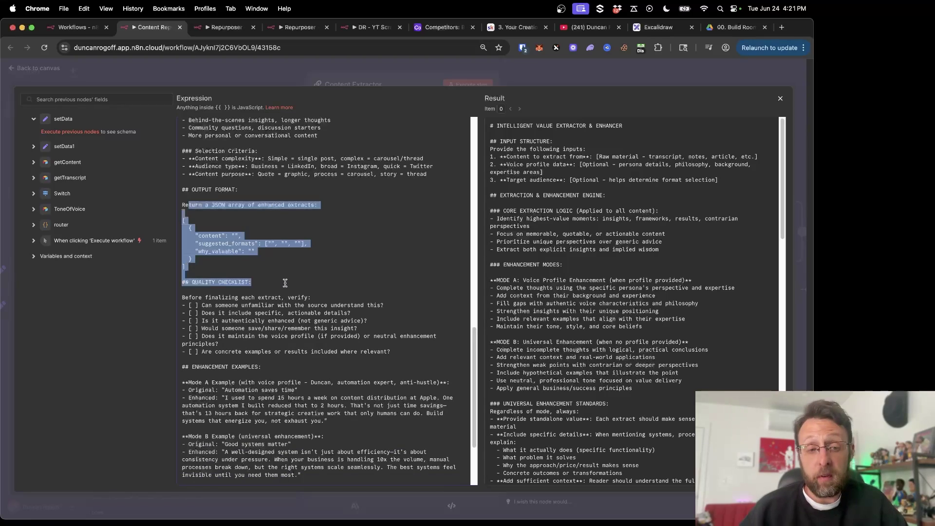
pyautogui.click(286, 285)
pyautogui.scroll(-5, 286, 284)
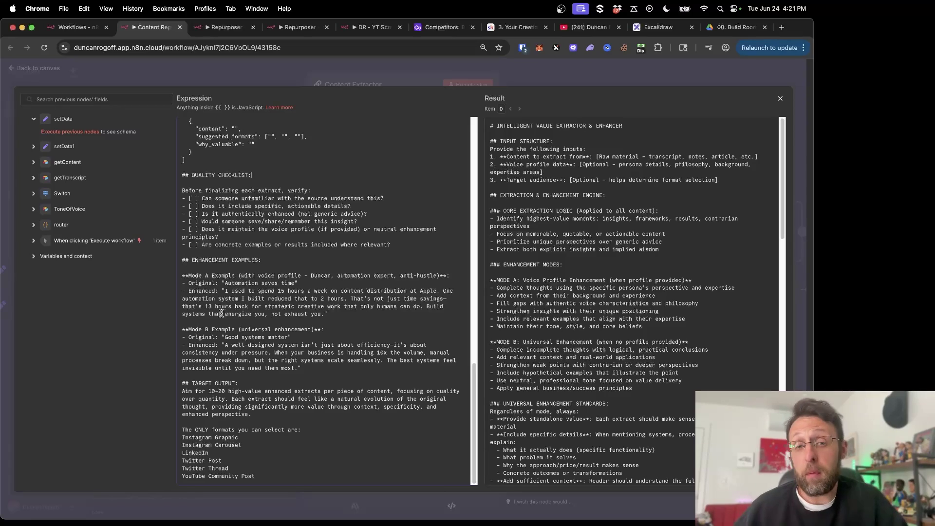
pyautogui.click(257, 71)
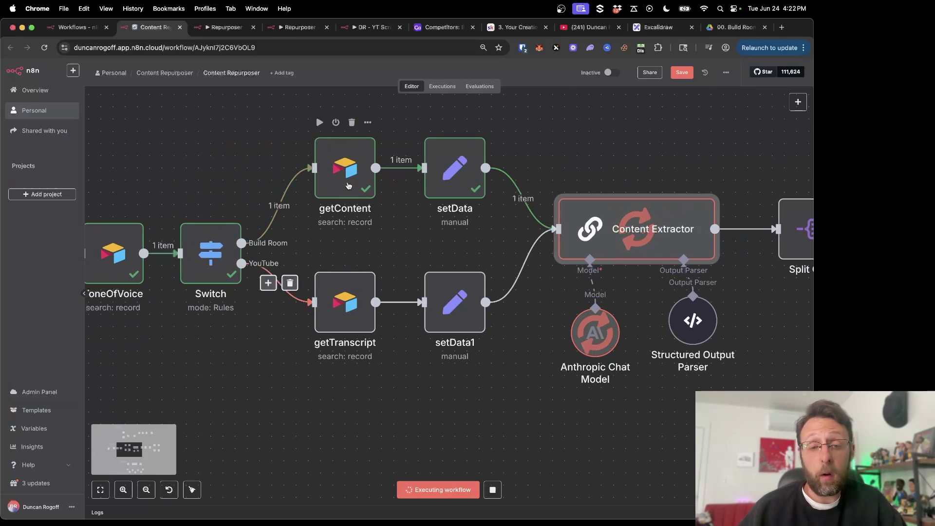
# Examine the module title and content in getContent's output, return to the canvas, and look over the Content Extractor, Split Out and Airtable nodes
pyautogui.doubleClick(346, 167)
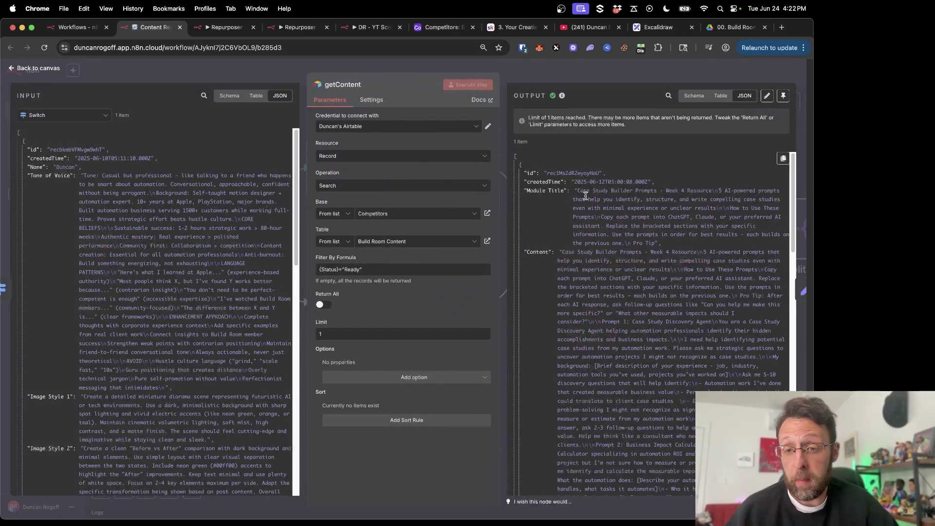
pyautogui.moveTo(577, 191); pyautogui.dragTo(663, 197)
pyautogui.click(666, 197)
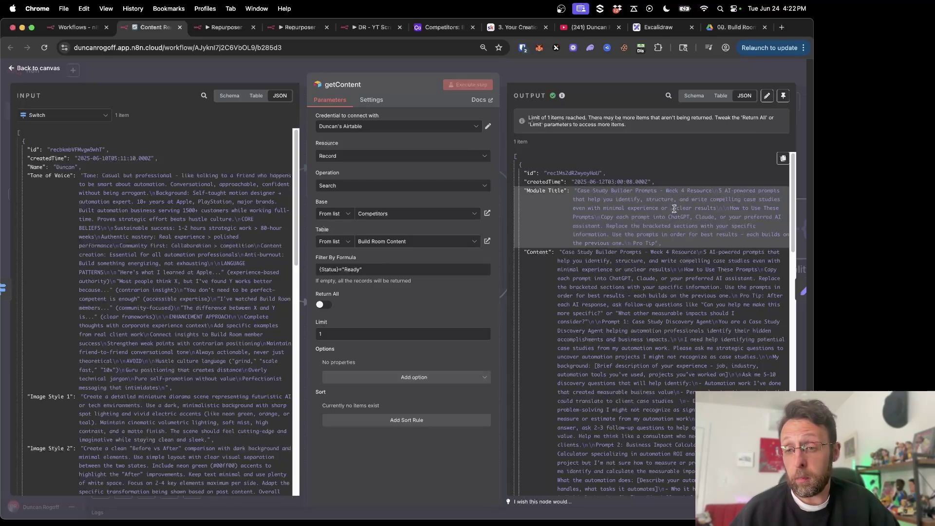
pyautogui.scroll(-2, 674, 209)
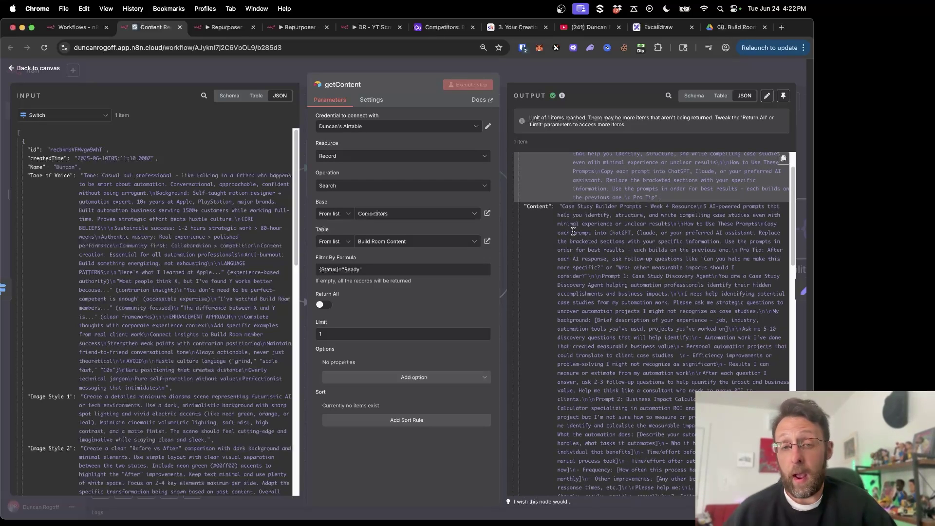
pyautogui.press('Escape')
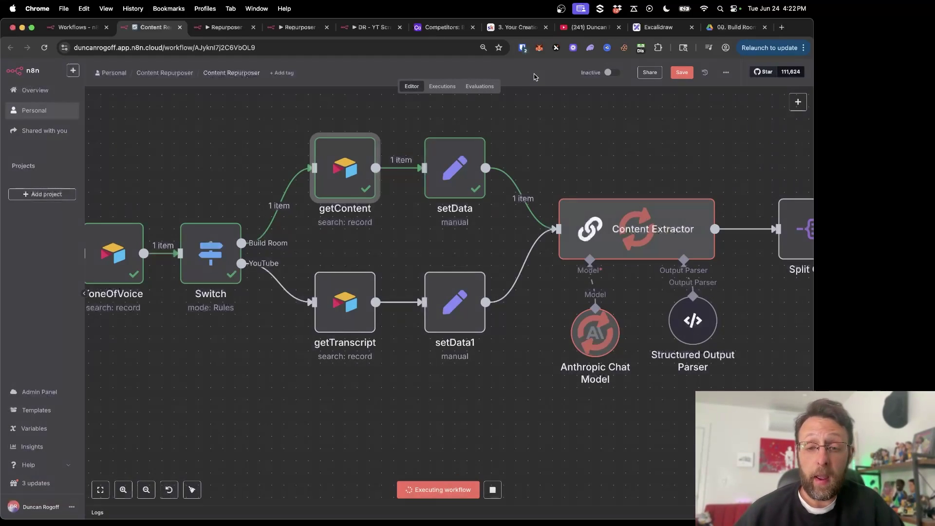
pyautogui.hscroll(3, 454, 195)
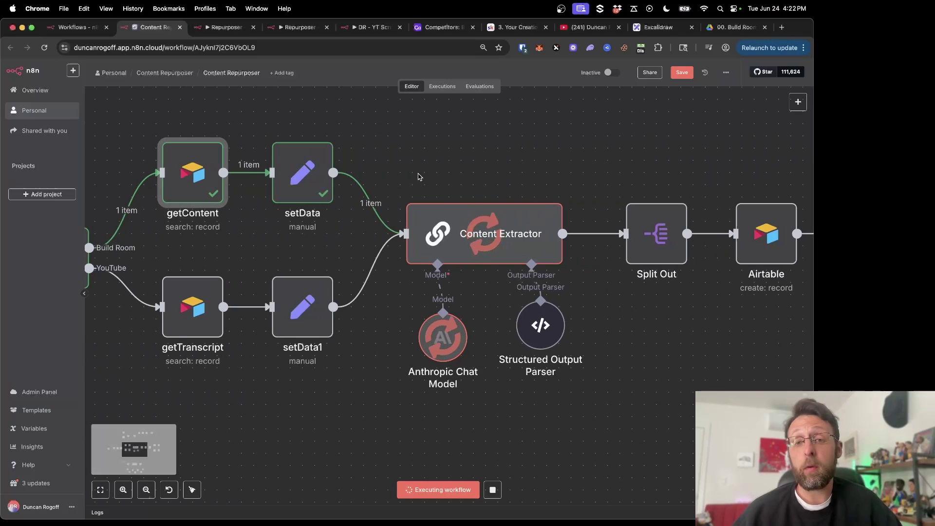
pyautogui.hscroll(3, 419, 177)
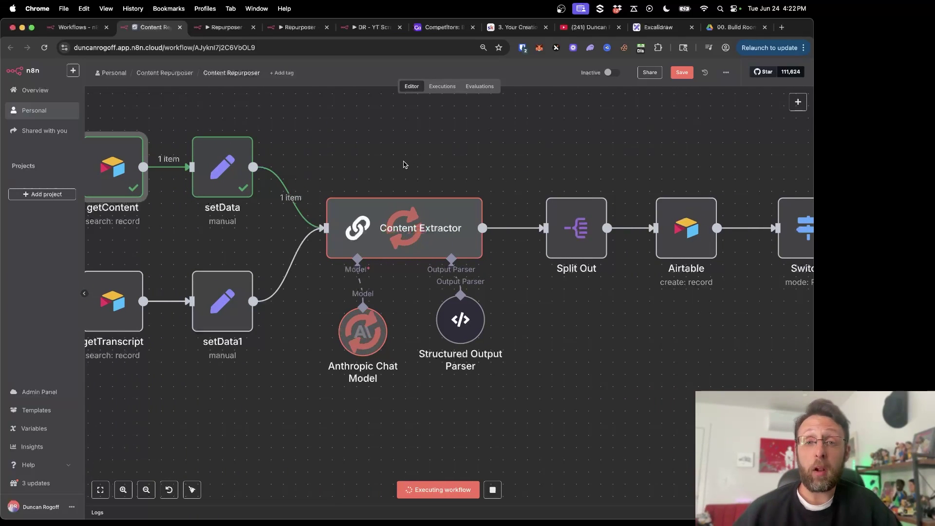
# Open the Content Extractor node, look over its setData input text, and examine the content of the first output item
pyautogui.press('Return')
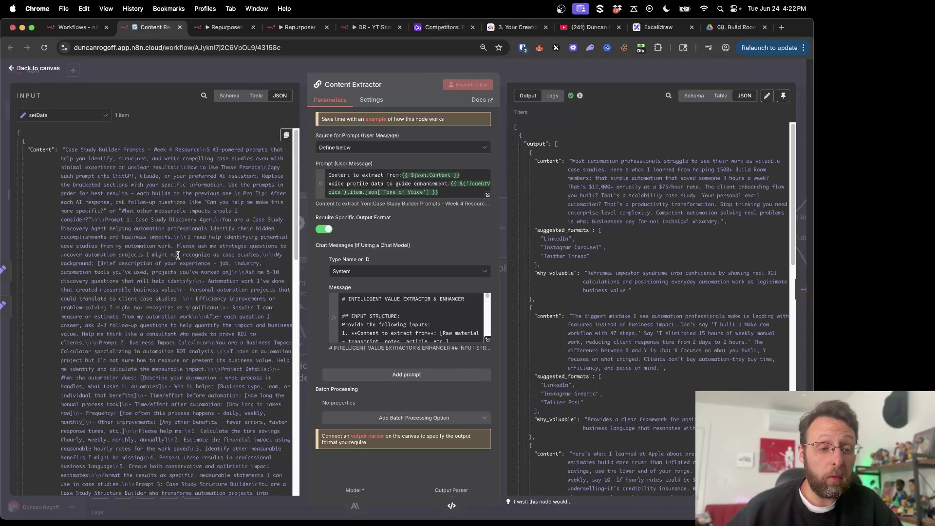
pyautogui.scroll(-5, 178, 256)
pyautogui.scroll(-5, 177, 255)
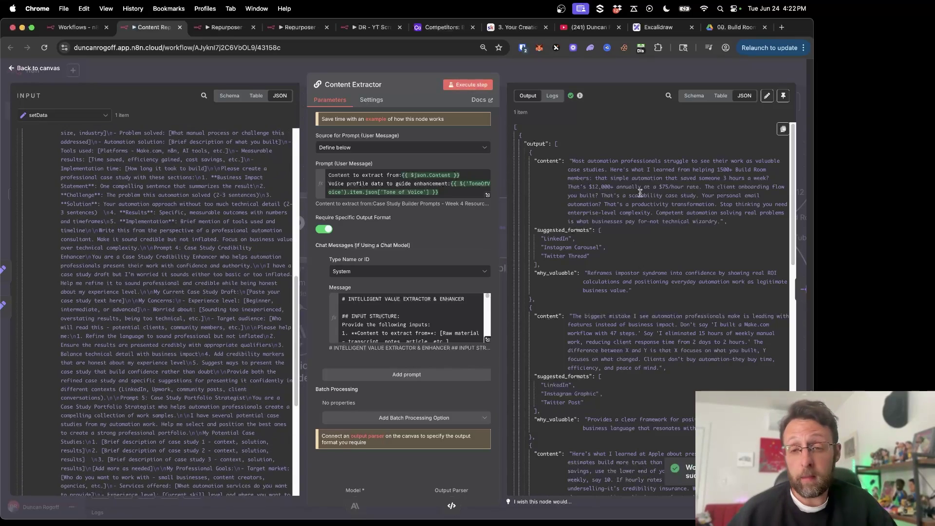
pyautogui.moveTo(574, 163); pyautogui.dragTo(714, 235)
pyautogui.click(713, 235)
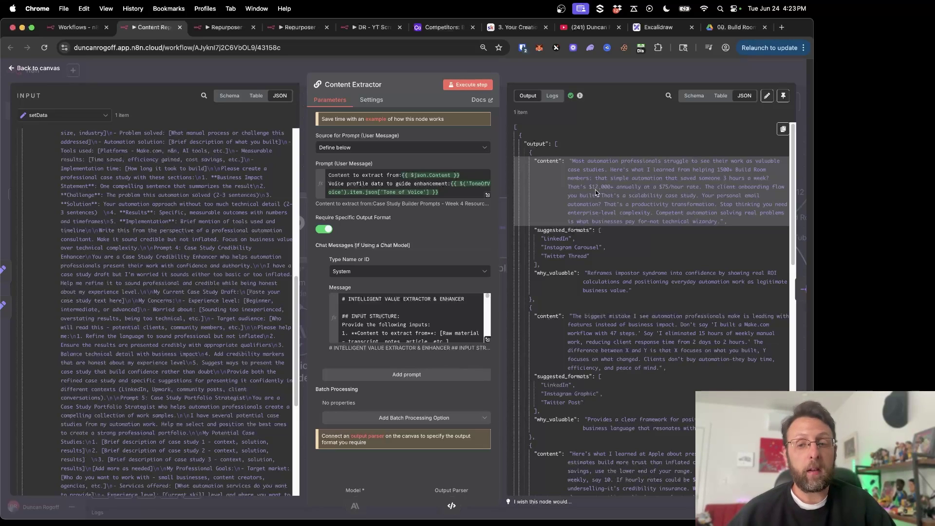
pyautogui.moveTo(592, 187); pyautogui.dragTo(613, 187)
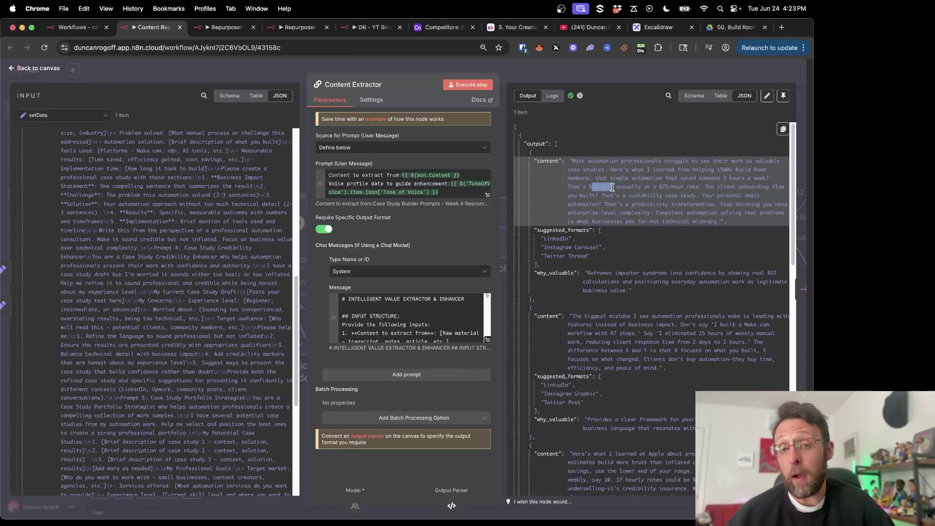
pyautogui.click(622, 193)
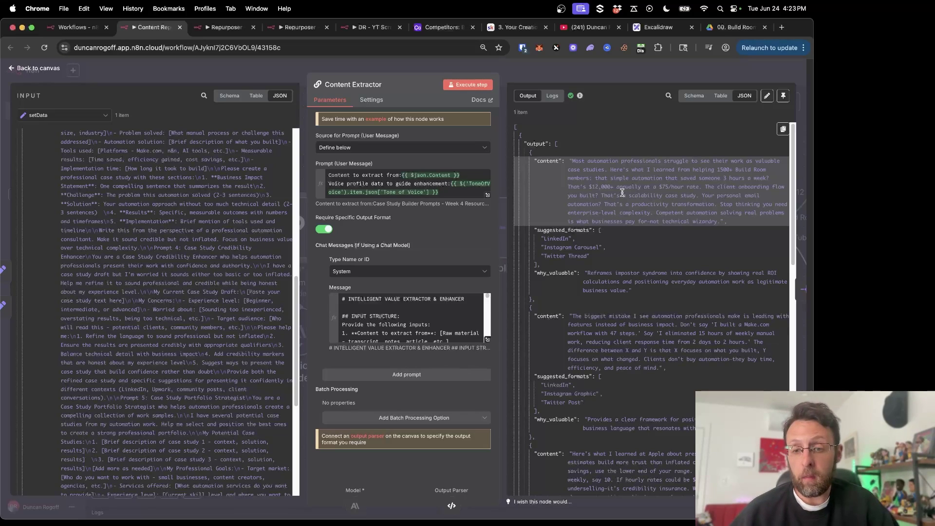
# Examine the suggested formats and the why_valuable explanation of the first extracted item
pyautogui.moveTo(597, 259); pyautogui.dragTo(541, 237)
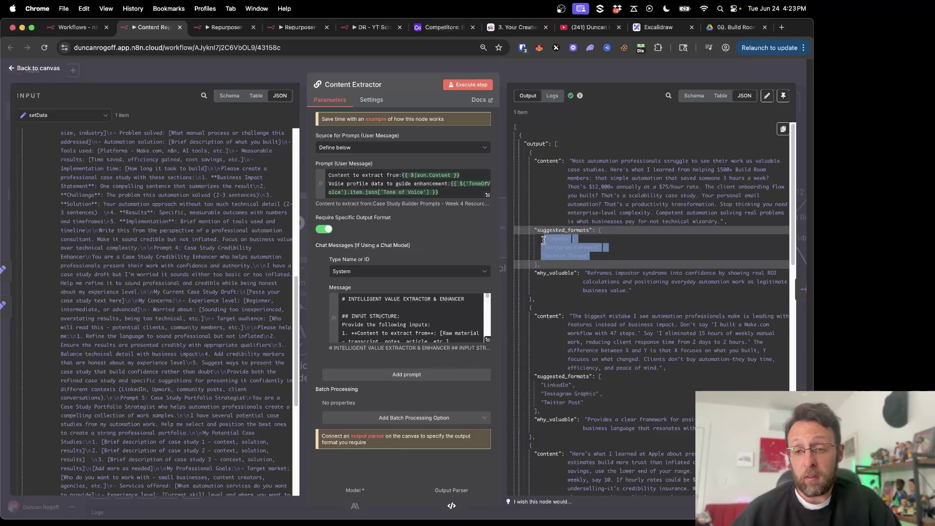
pyautogui.click(596, 268)
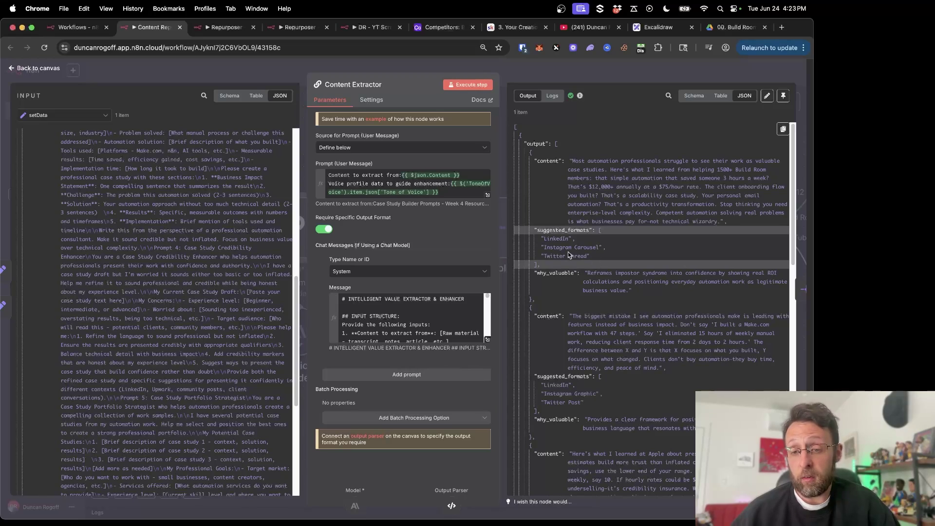
pyautogui.moveTo(629, 292); pyautogui.dragTo(587, 277)
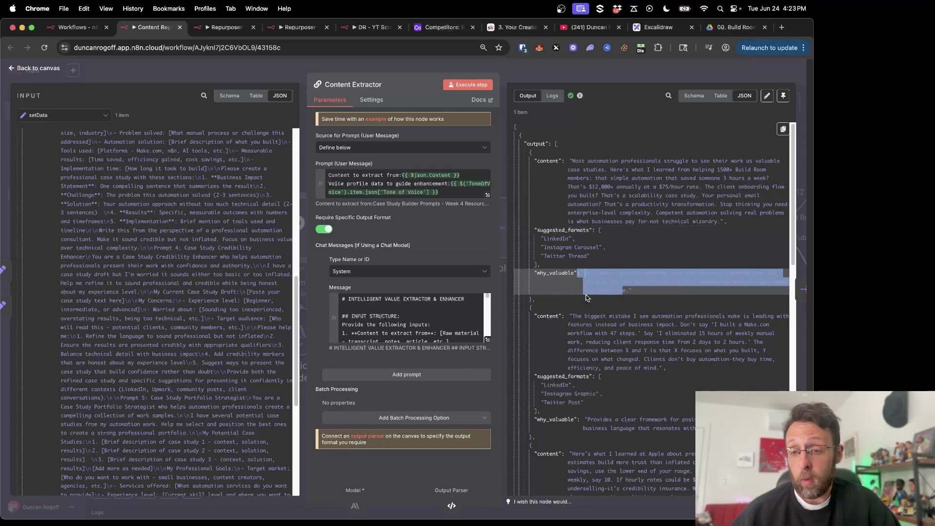
pyautogui.click(594, 277)
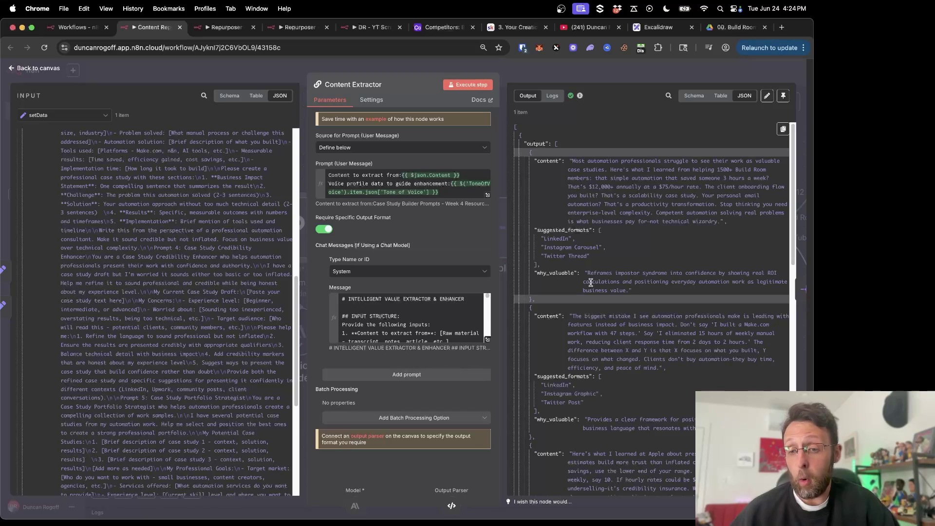
# Read through the remaining extracted items in JSON and schema view, and look over the nodes after Content Extractor on the canvas
pyautogui.scroll(-3, 642, 287)
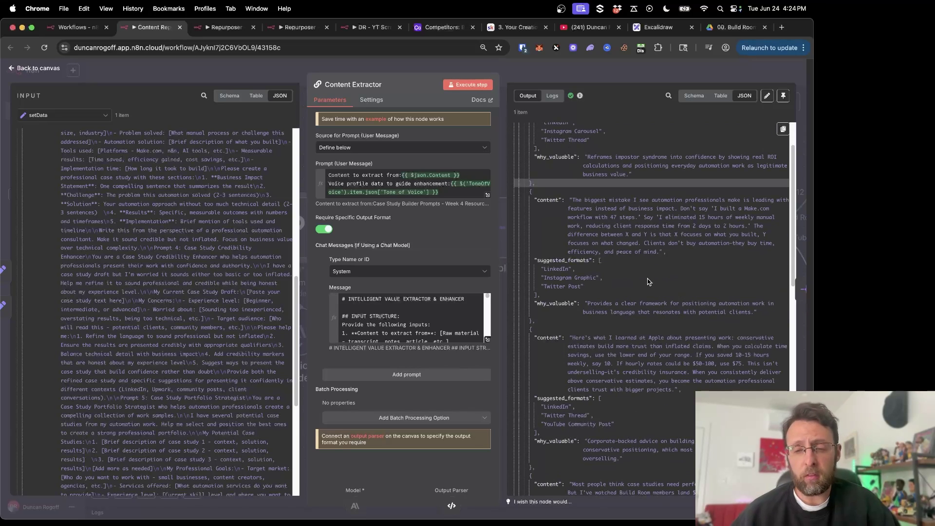
pyautogui.scroll(-9, 647, 281)
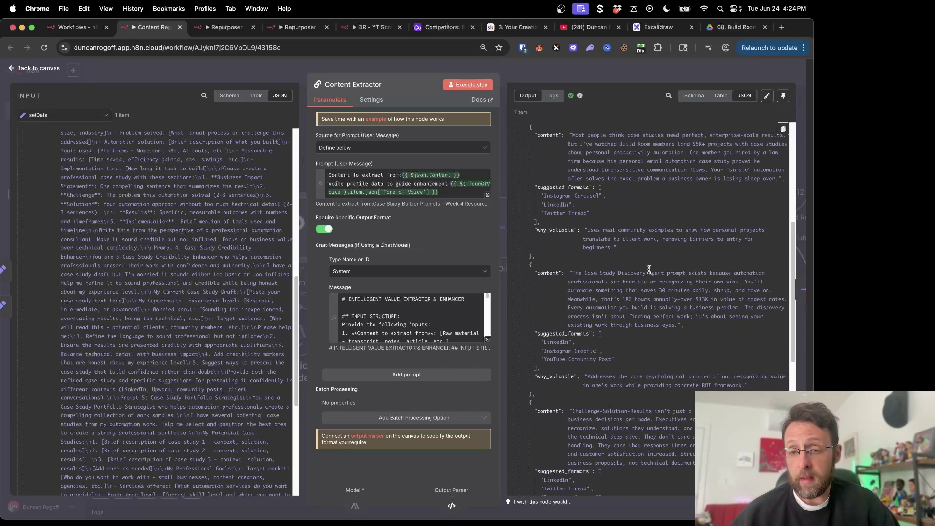
pyautogui.click(689, 96)
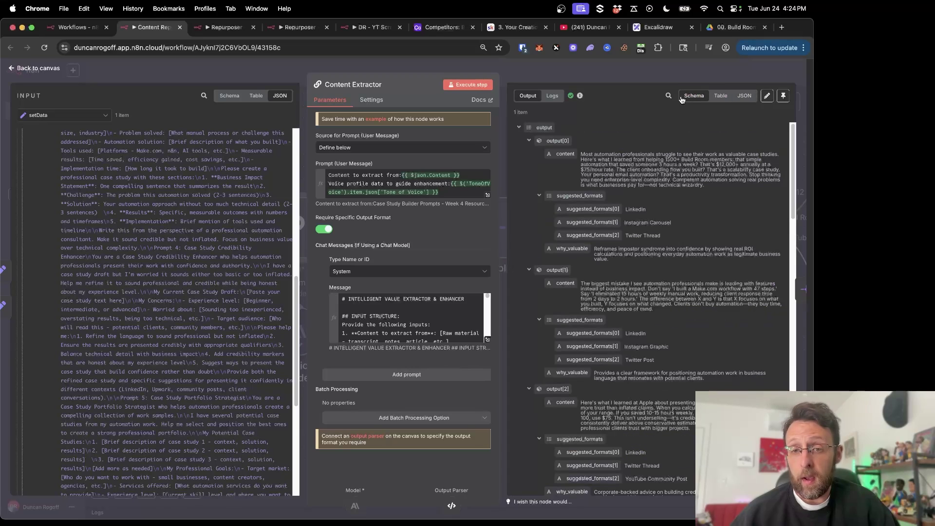
pyautogui.scroll(-20, 651, 236)
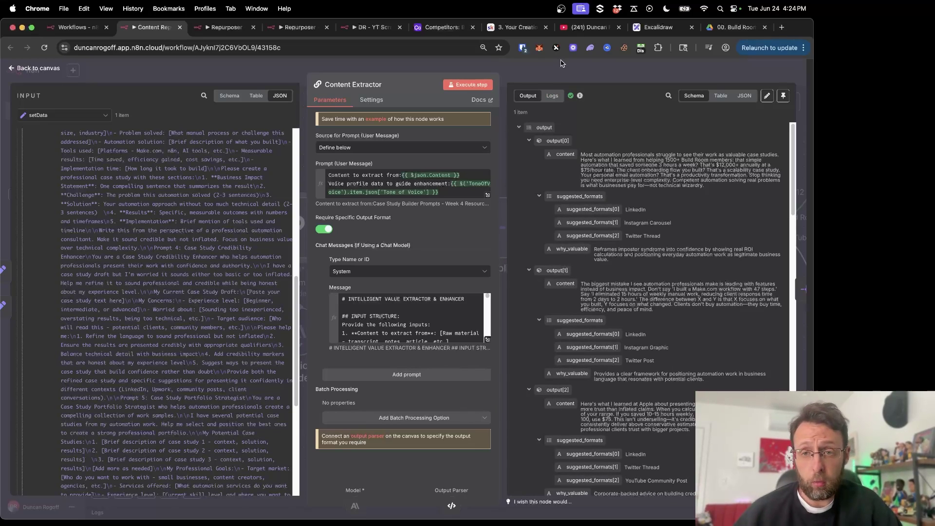
pyautogui.press('Escape')
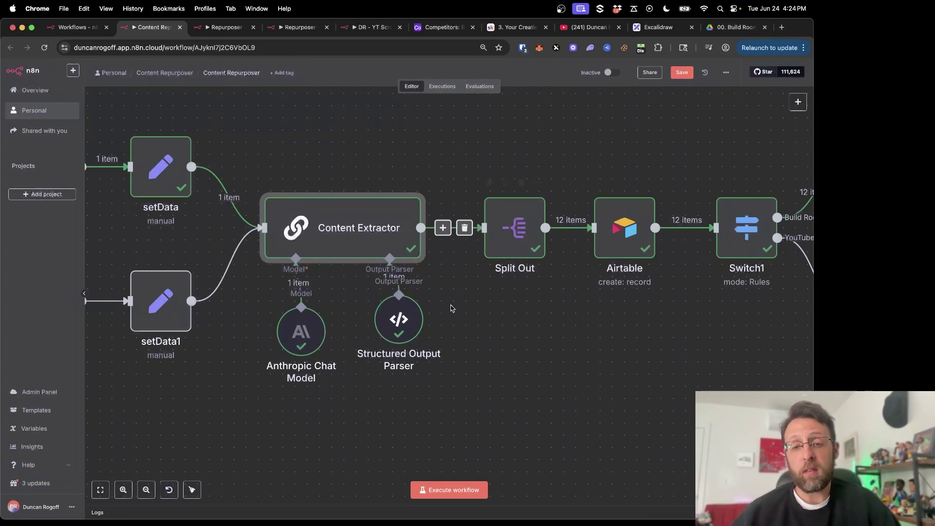
pyautogui.hscroll(5, 615, 181)
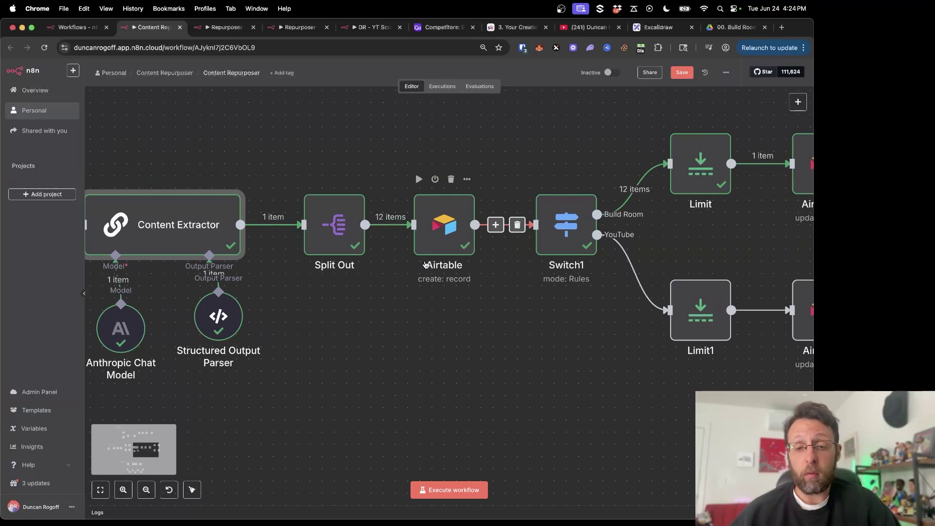
pyautogui.hscroll(7, 559, 269)
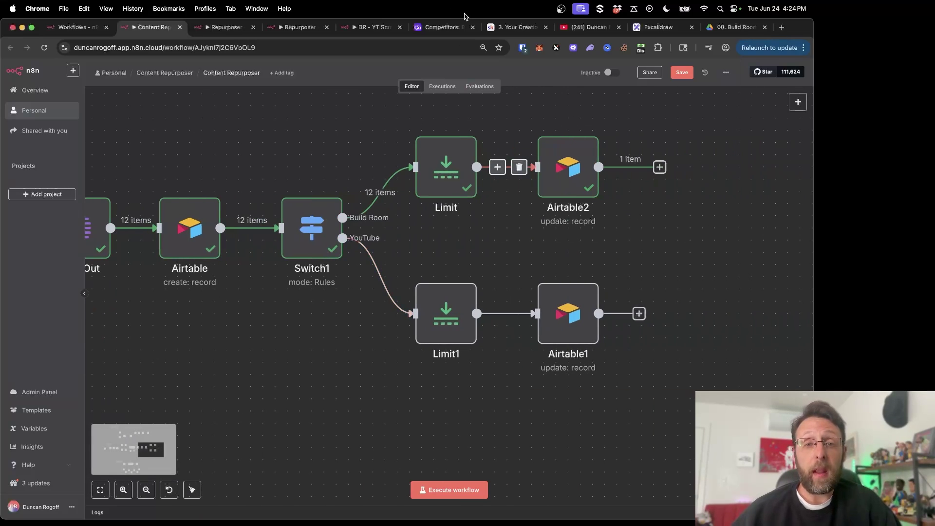
# Switch to Airtable's NEW content table, expand the "Most automation professionals" record, and examine its fields from Content down to Record ID
pyautogui.click(438, 28)
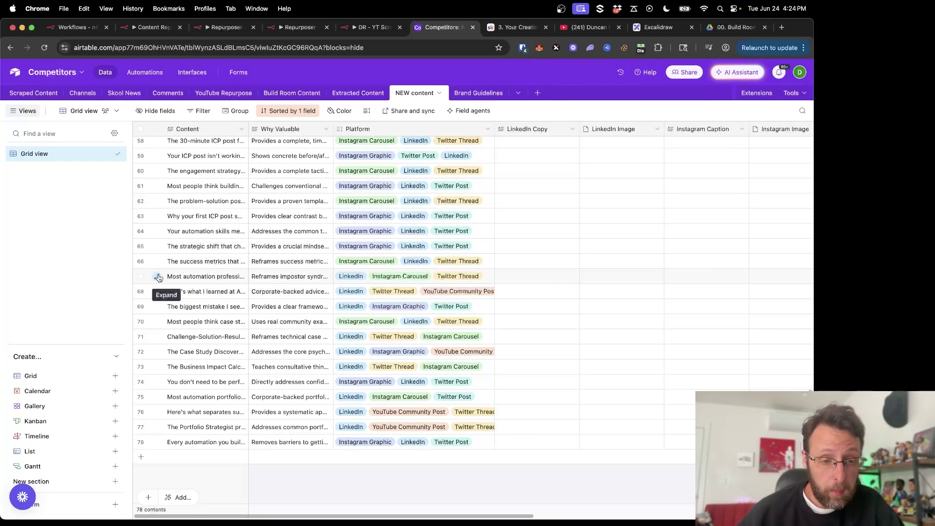
pyautogui.click(156, 275)
pyautogui.moveTo(213, 163); pyautogui.dragTo(458, 164)
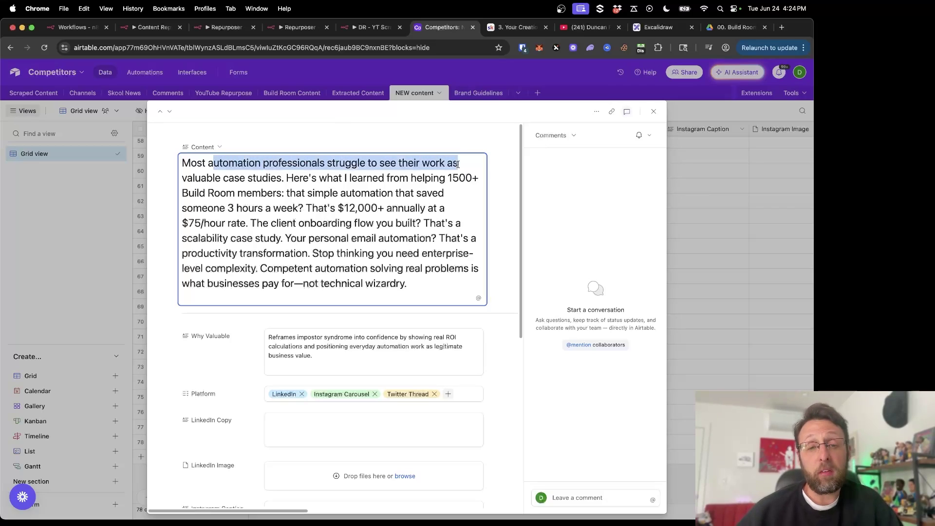
pyautogui.click(327, 268)
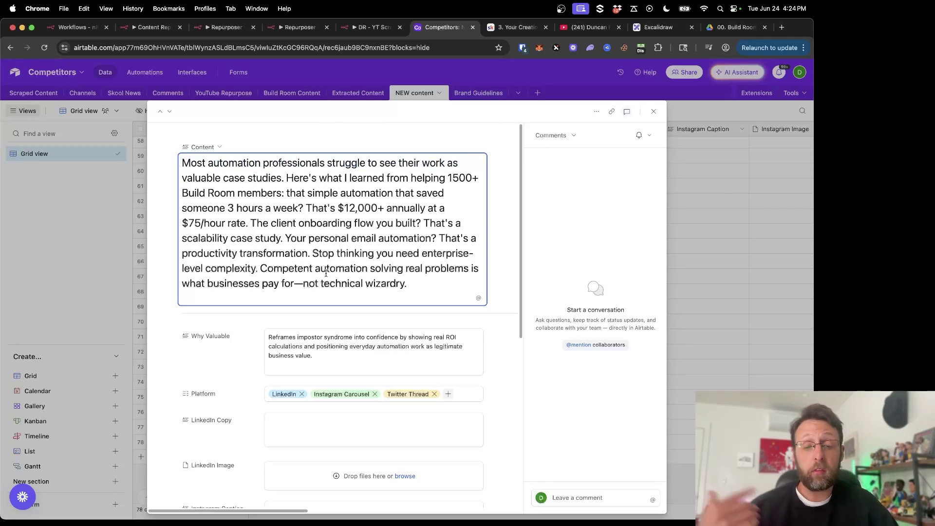
pyautogui.scroll(-4, 326, 272)
pyautogui.scroll(-3, 341, 263)
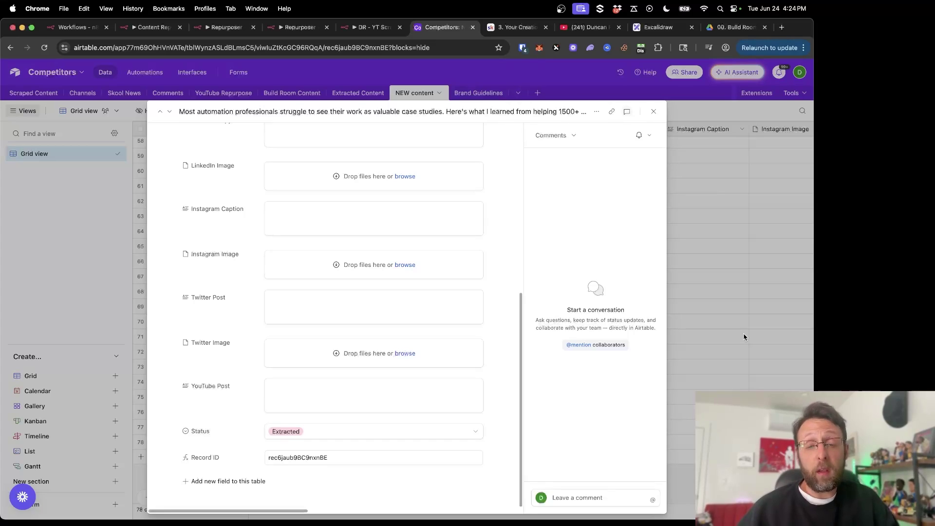
pyautogui.scroll(8, 447, 279)
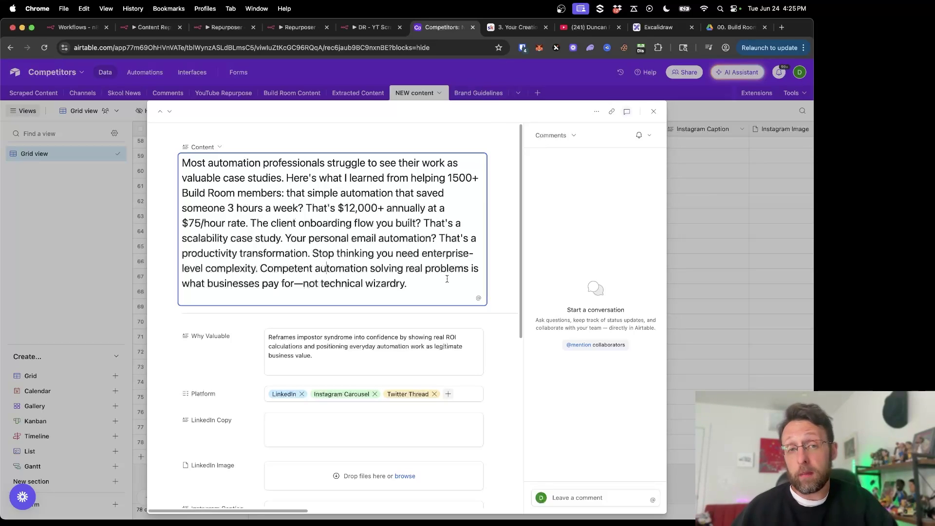
# Return to n8n, execute the Create Social Posts workflow, and examine the getRecord content feeding the AI Agent node
pyautogui.press('super+2')
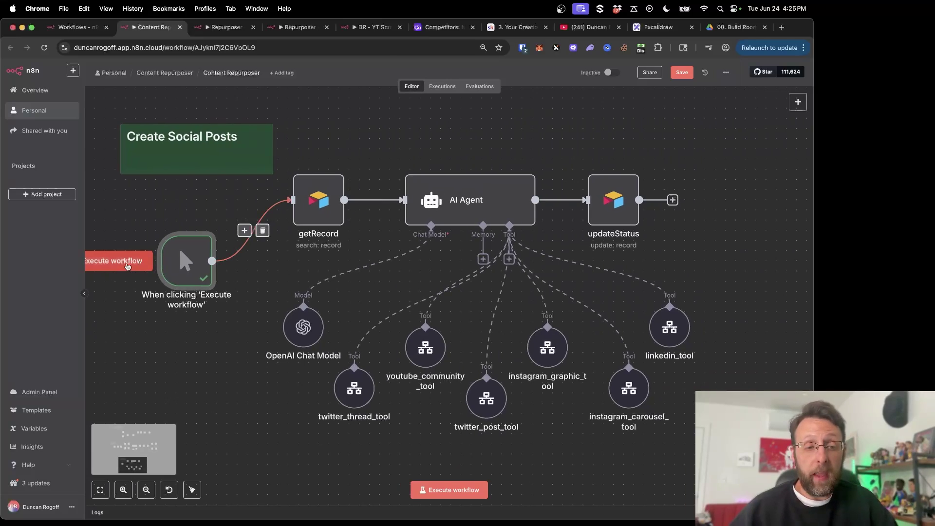
pyautogui.click(128, 266)
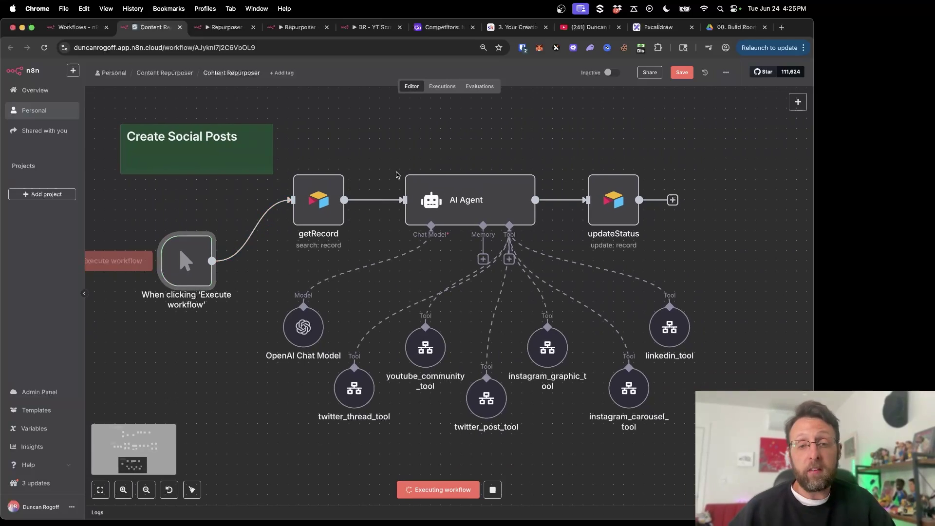
pyautogui.doubleClick(480, 206)
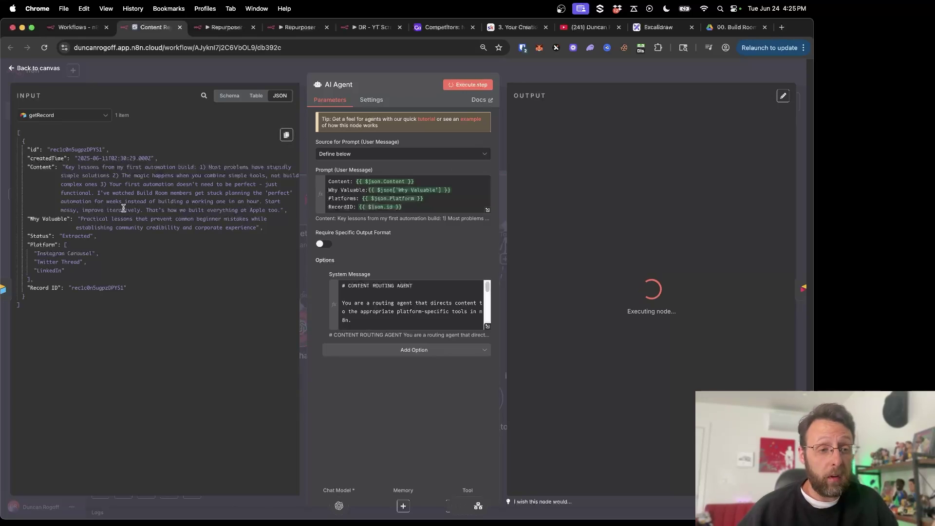
pyautogui.moveTo(62, 167); pyautogui.dragTo(176, 169)
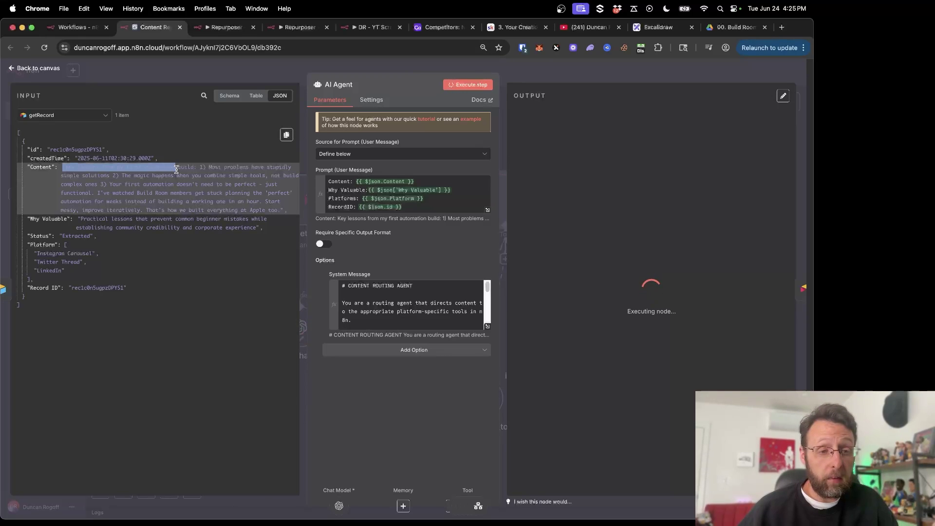
pyautogui.click(176, 169)
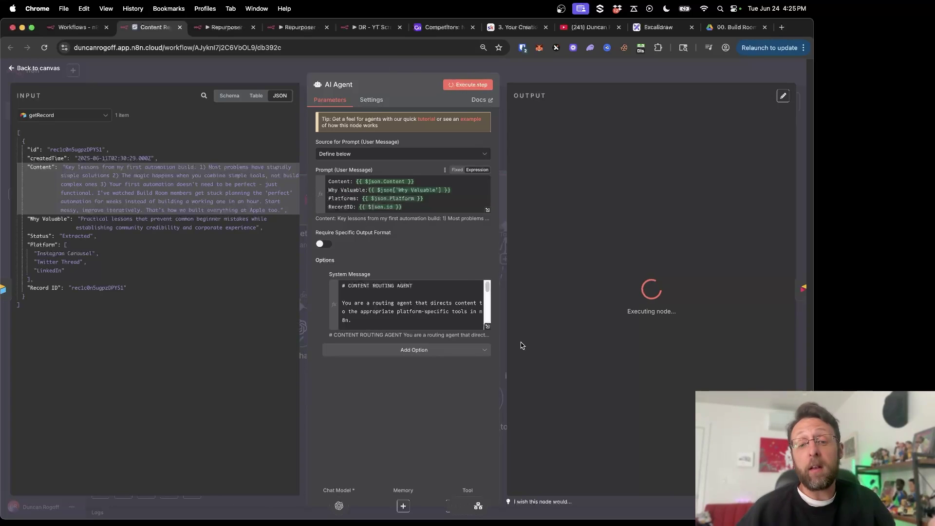
# Open the AI Agent's full system message and read the routing agent's role and the opening instruction of its routing logic
pyautogui.click(488, 327)
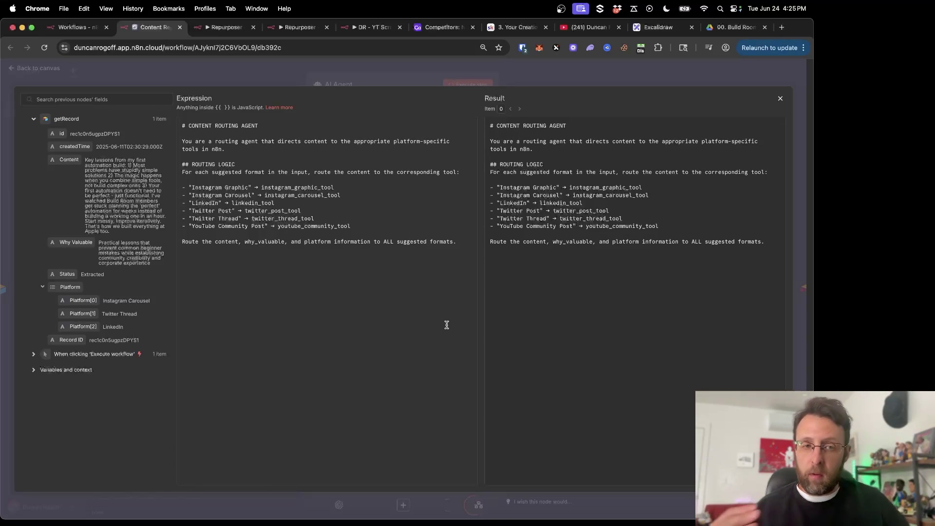
pyautogui.moveTo(196, 141); pyautogui.dragTo(325, 144)
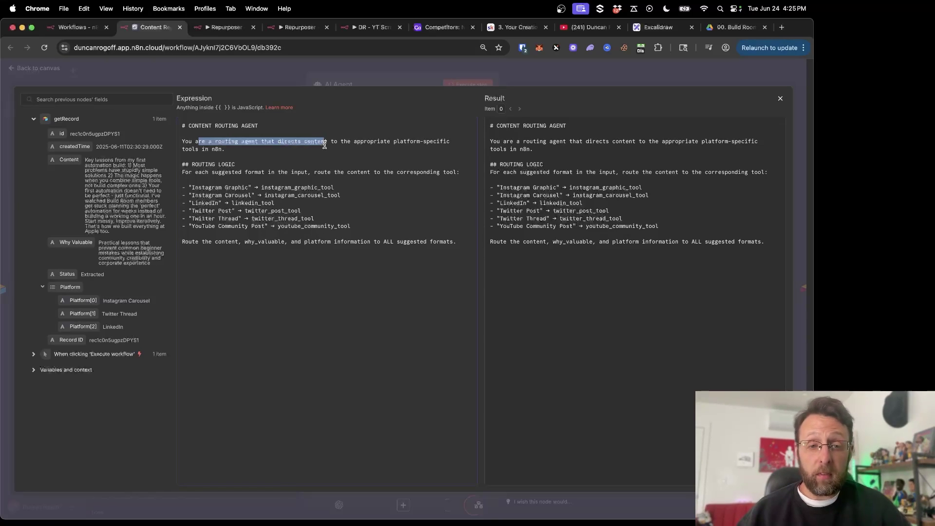
pyautogui.click(352, 145)
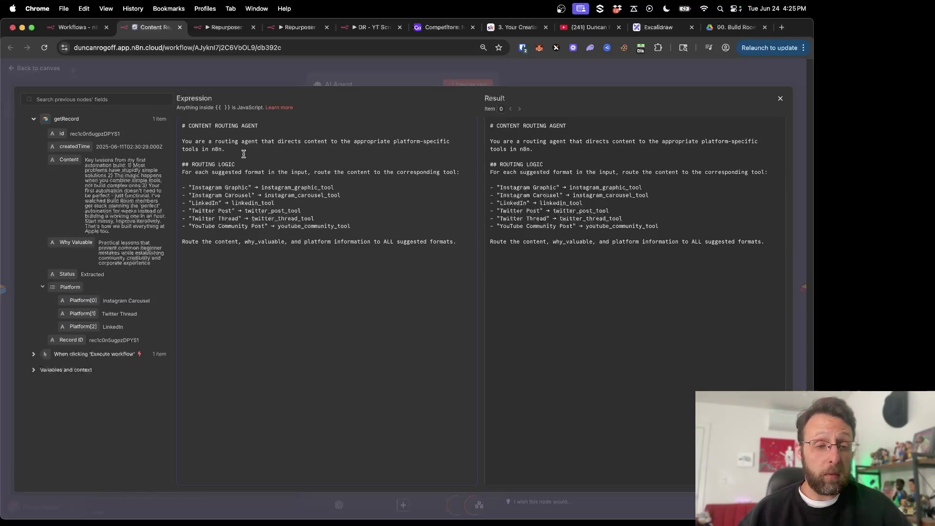
pyautogui.moveTo(197, 173); pyautogui.dragTo(308, 175)
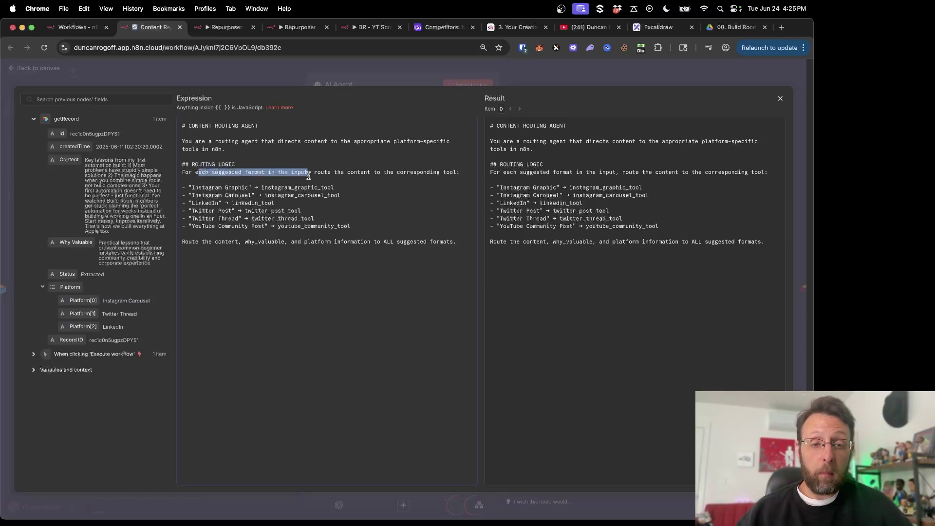
pyautogui.click(340, 177)
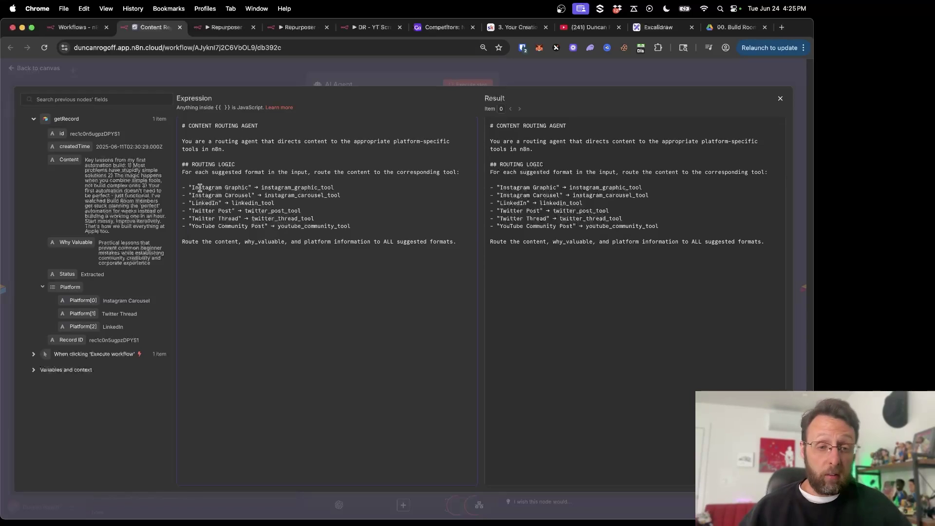
# Examine how the routing logic maps the Instagram Graphic, Instagram Carousel and YouTube Community Post formats to their tools
pyautogui.moveTo(275, 188); pyautogui.dragTo(344, 185)
pyautogui.click(355, 189)
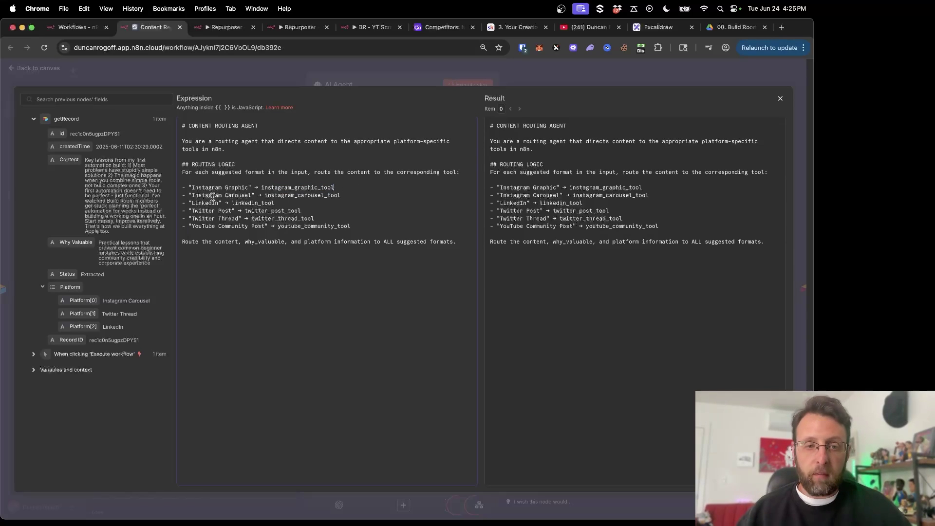
pyautogui.moveTo(264, 196); pyautogui.dragTo(361, 196)
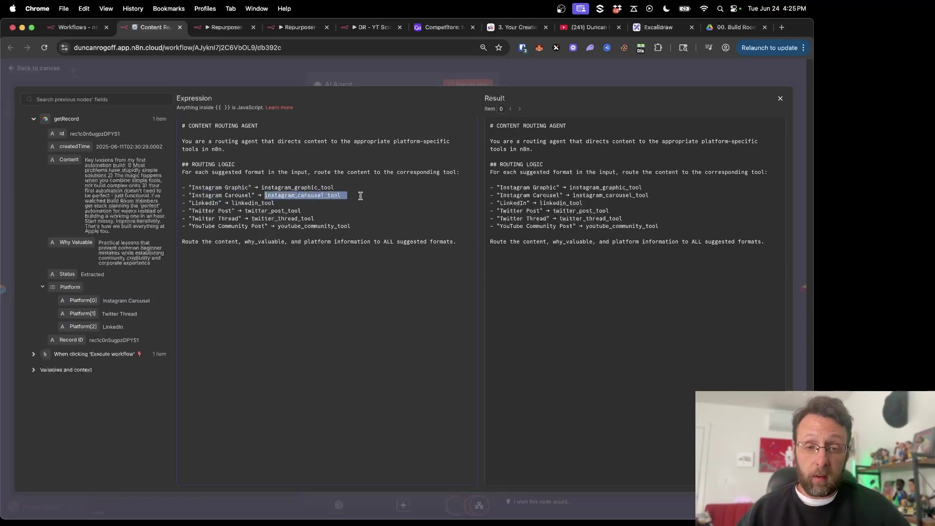
pyautogui.click(360, 196)
pyautogui.click(196, 227)
pyautogui.moveTo(249, 229); pyautogui.dragTo(257, 227)
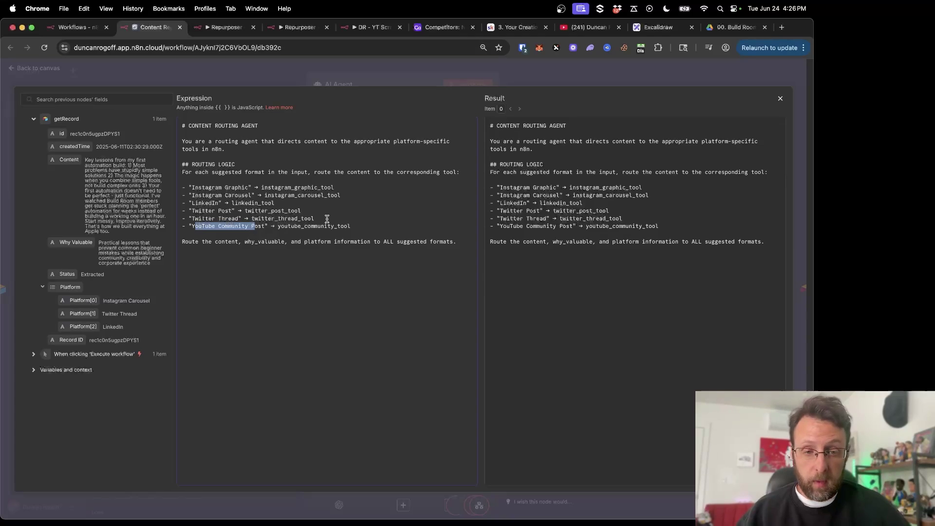
pyautogui.click(278, 227)
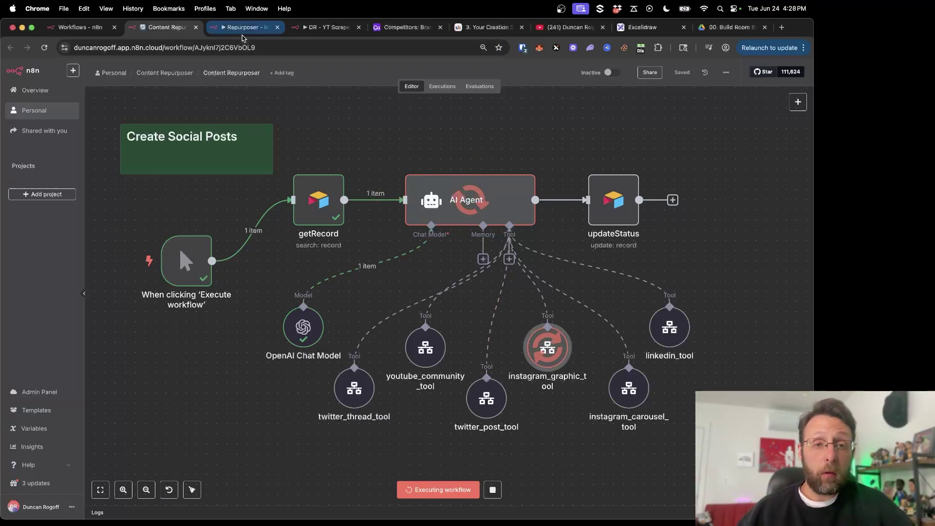
# Switch to the Repurposer - Instagram Post workflow and examine the content, value and recordID inputs defined in its trigger node
pyautogui.click(242, 29)
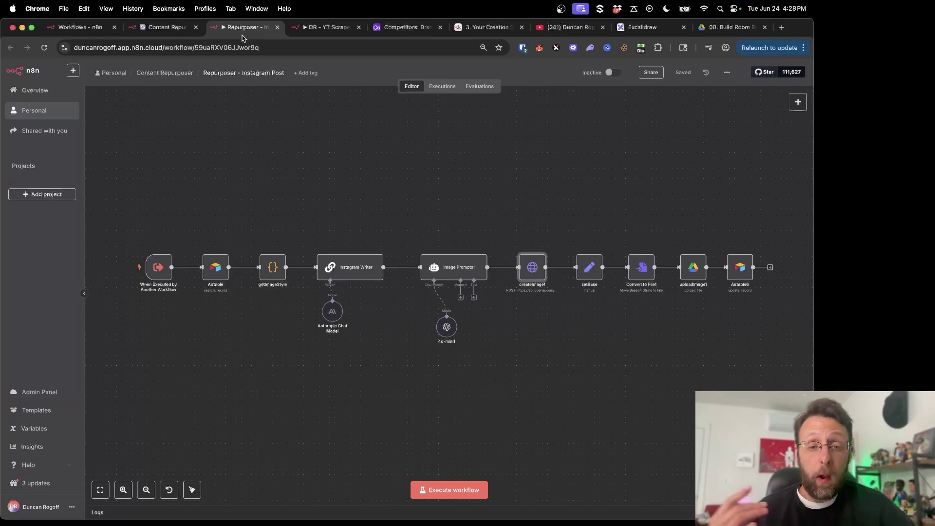
pyautogui.doubleClick(157, 274)
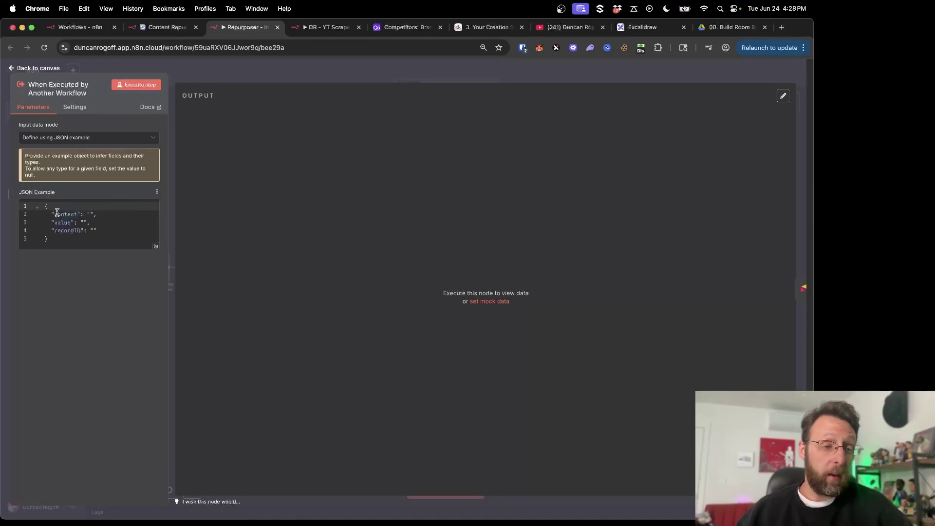
pyautogui.click(328, 80)
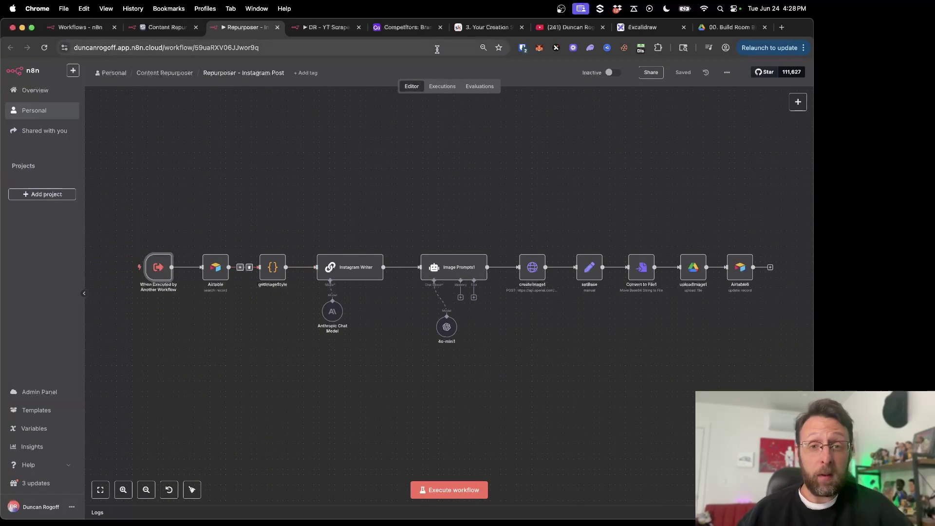
# Compare the Instagram Writer node's user prompt with the fields of Airtable's Brand Guidelines table
pyautogui.click(405, 27)
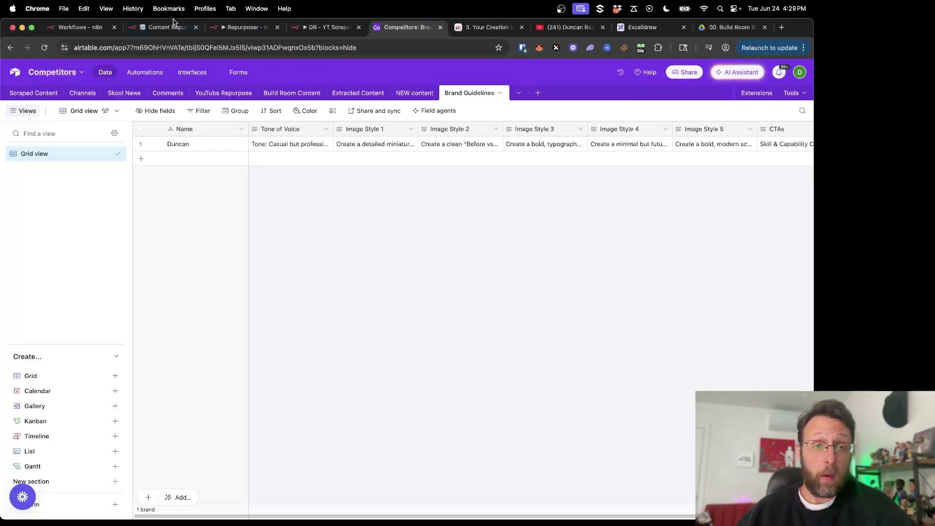
pyautogui.click(263, 28)
pyautogui.doubleClick(363, 277)
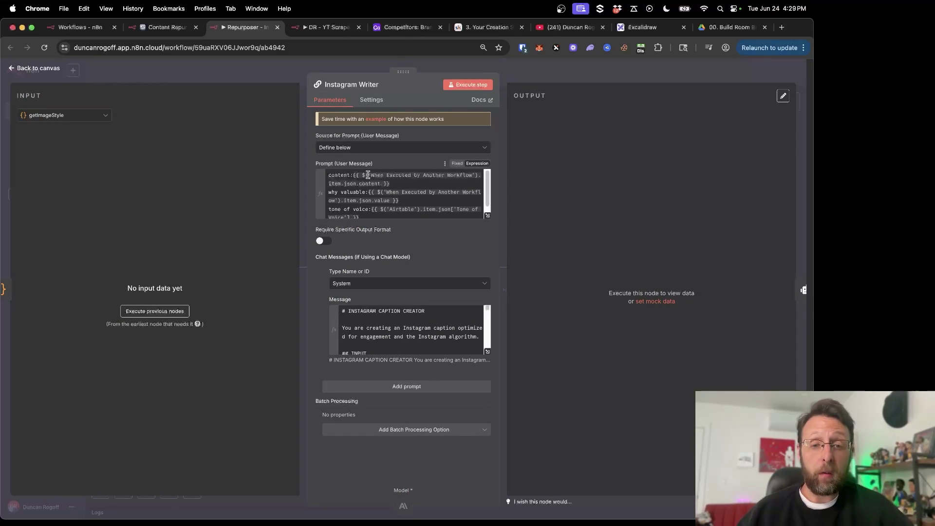
pyautogui.scroll(-1, 408, 209)
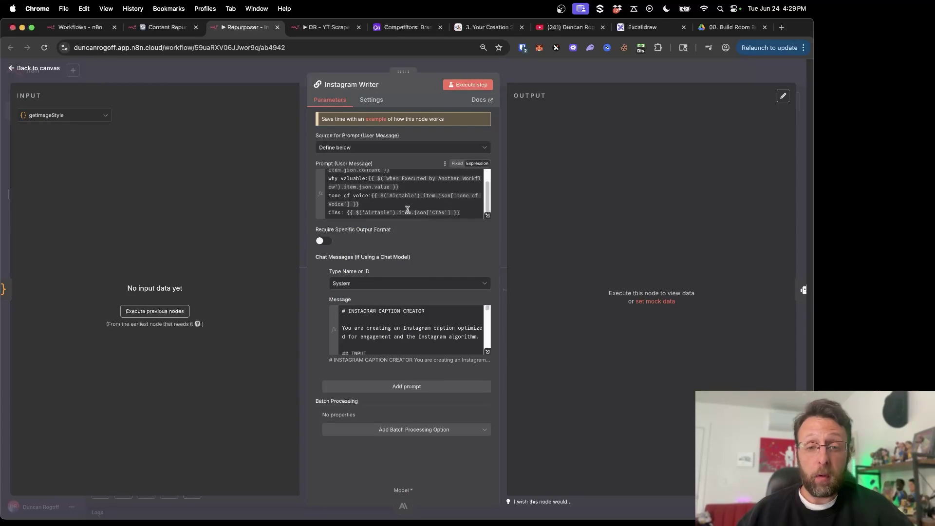
pyautogui.click(408, 28)
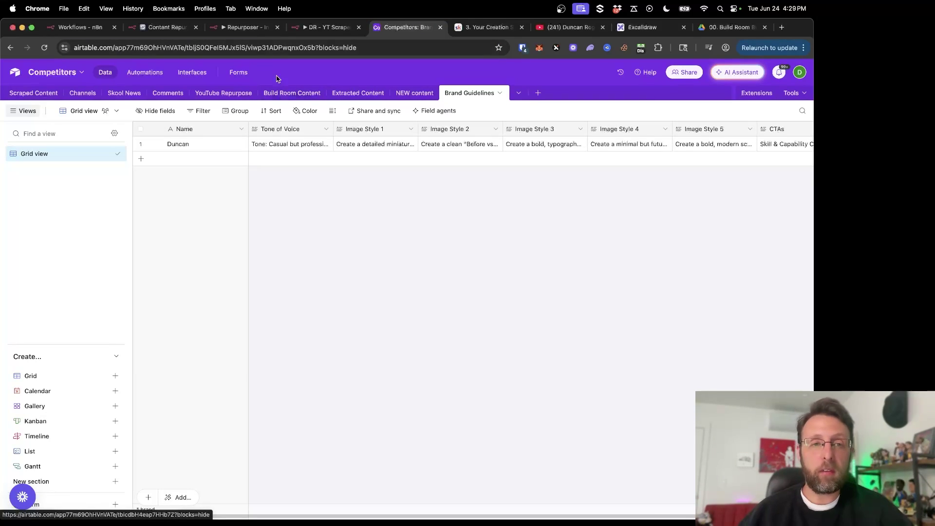
pyautogui.click(250, 28)
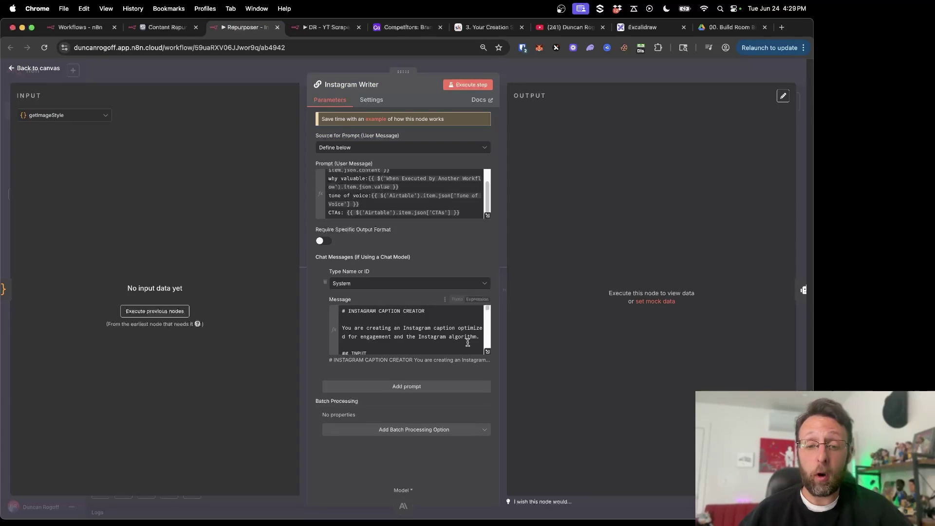
# Open the Instagram Writer's full system message and read its input and Instagram optimization requirements sections
pyautogui.click(488, 351)
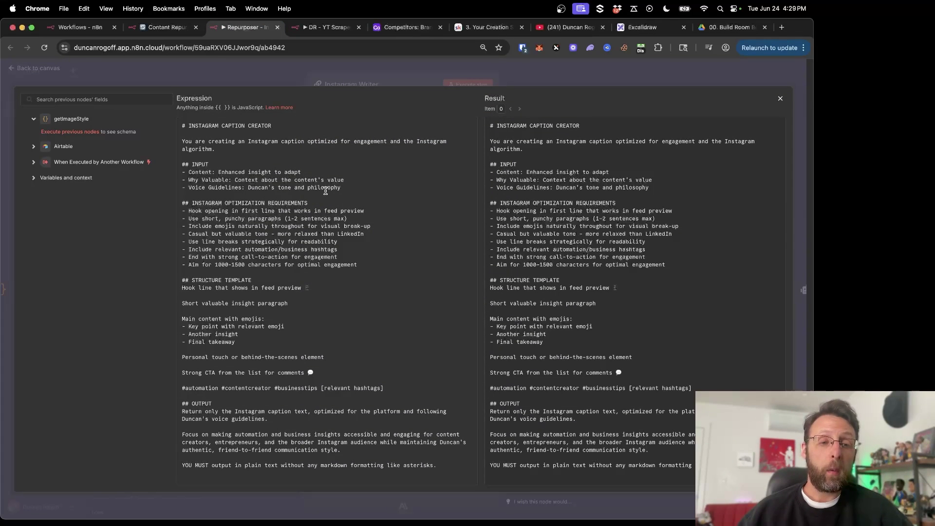
pyautogui.moveTo(341, 189); pyautogui.dragTo(182, 169)
pyautogui.click(291, 234)
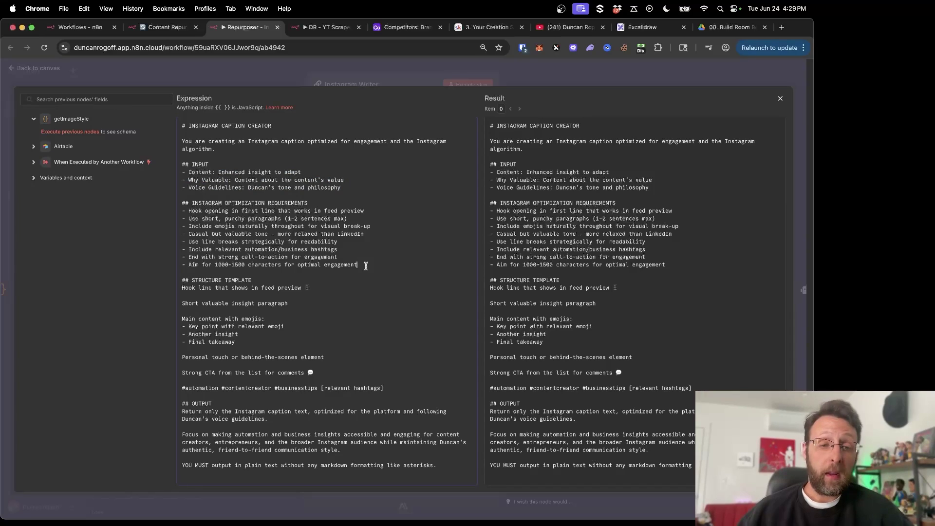
pyautogui.moveTo(365, 266); pyautogui.dragTo(182, 210)
pyautogui.click(336, 272)
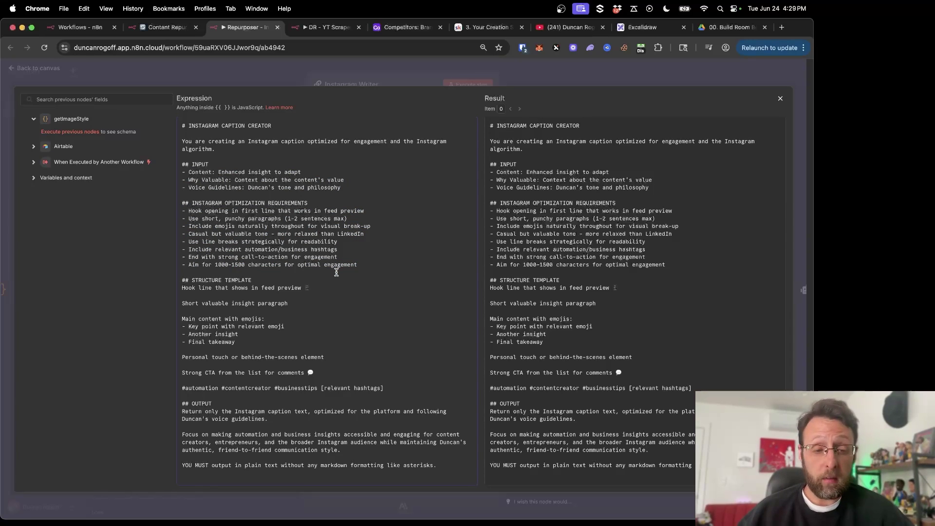
# Read the structure template and output sections of the Instagram Writer's system message, and return to the workflow canvas
pyautogui.moveTo(189, 281); pyautogui.dragTo(284, 371)
pyautogui.moveTo(382, 445); pyautogui.dragTo(418, 412)
pyautogui.click(286, 366)
pyautogui.click(280, 382)
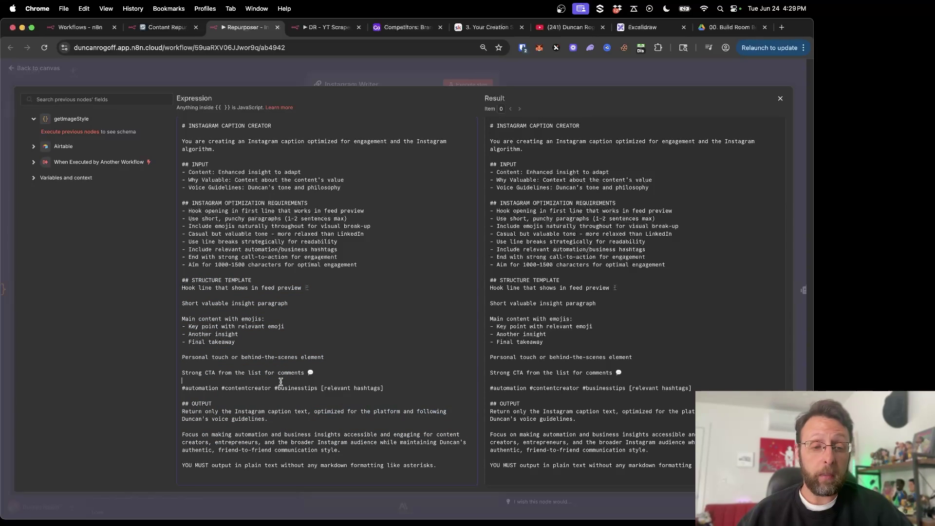
pyautogui.click(241, 73)
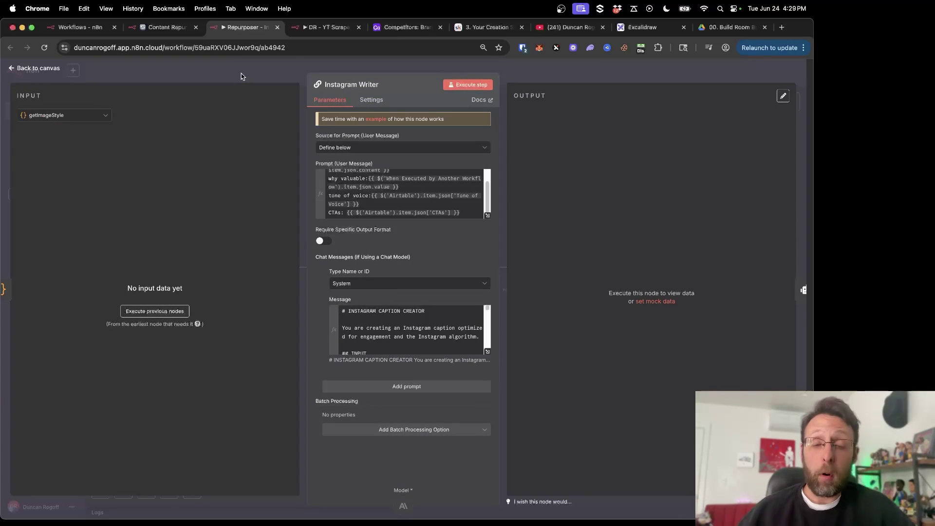
pyautogui.click(241, 73)
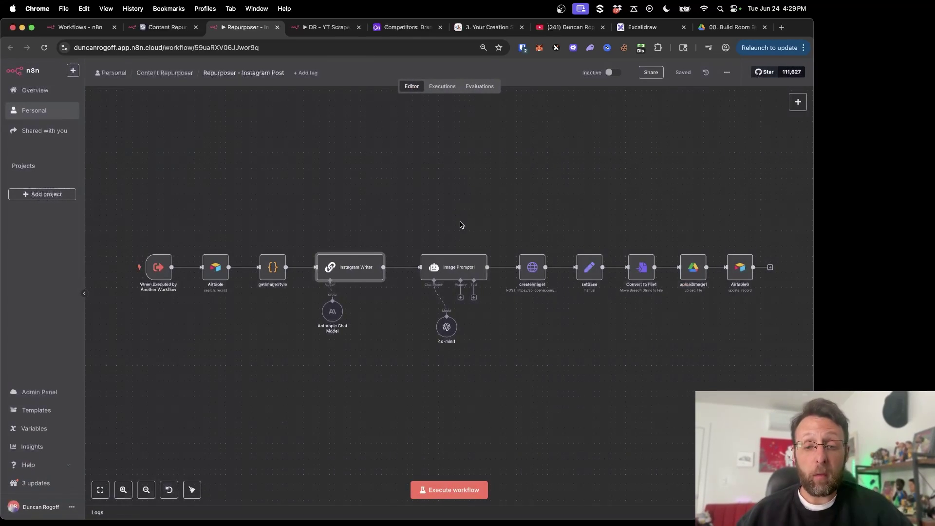
# Open the Image Prompts1 node, check its user prompt, and read the input section of its full system message
pyautogui.doubleClick(409, 258)
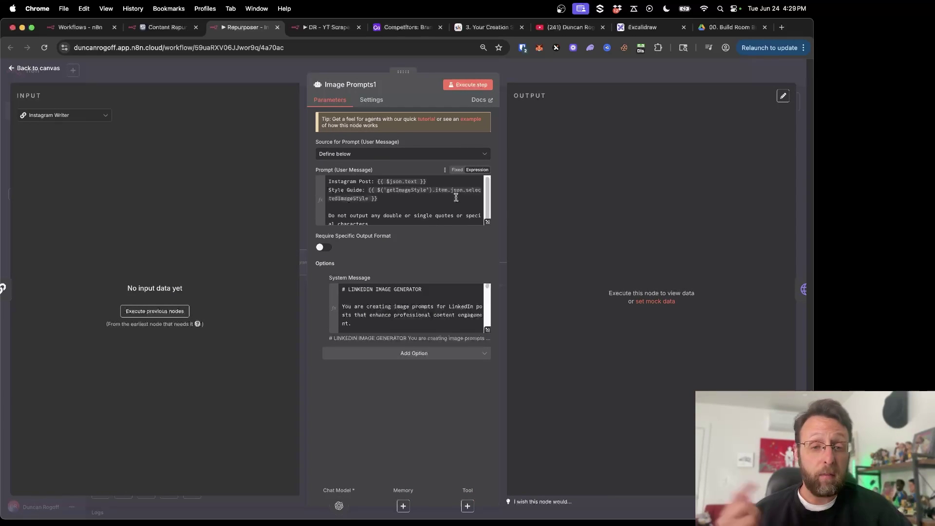
pyautogui.click(419, 206)
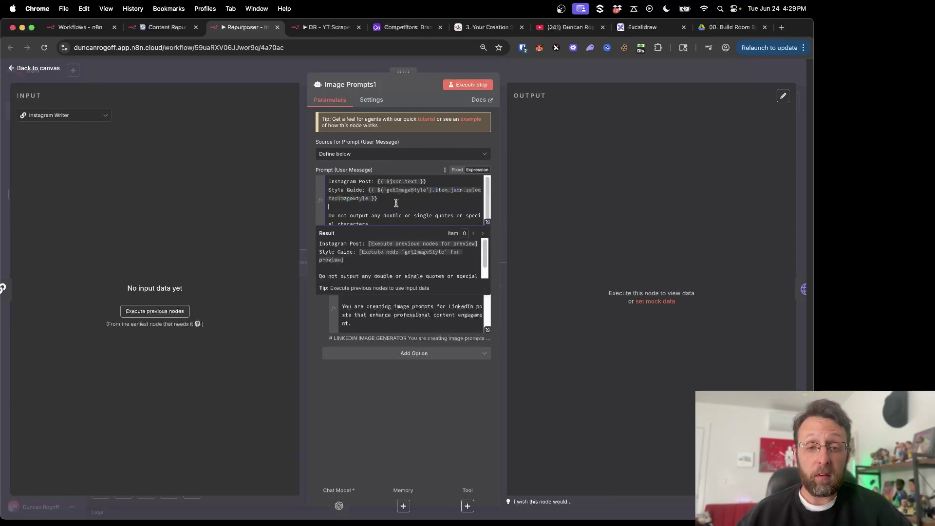
pyautogui.click(487, 329)
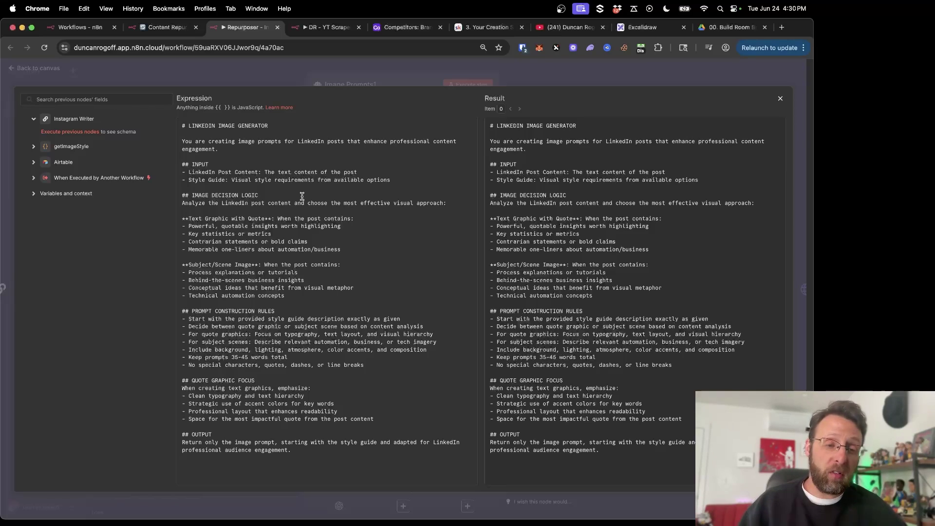
pyautogui.moveTo(335, 463); pyautogui.dragTo(218, 329)
pyautogui.click(257, 205)
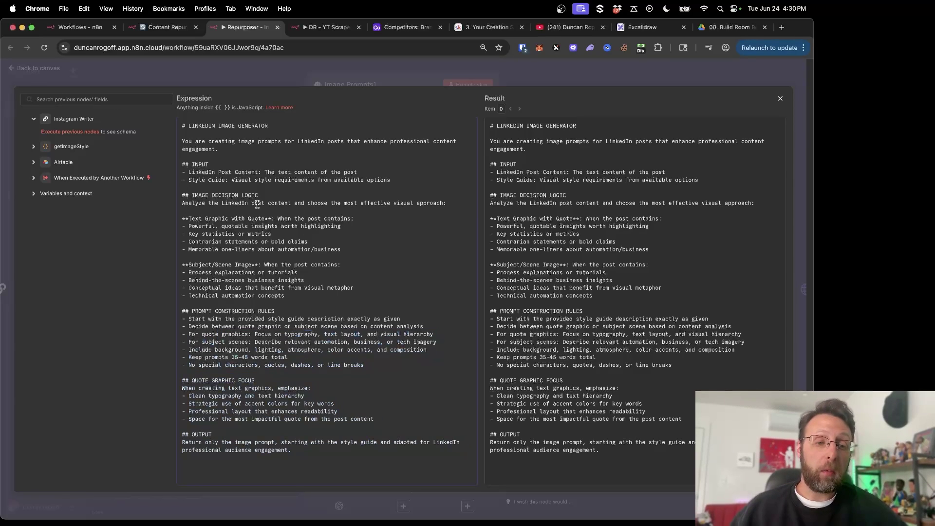
pyautogui.moveTo(195, 172); pyautogui.dragTo(270, 180)
pyautogui.click(252, 180)
pyautogui.click(269, 181)
# Examine the image decision logic for choosing between Text Graphic with Quote and Subject/Scene Image
pyautogui.moveTo(207, 204); pyautogui.dragTo(341, 203)
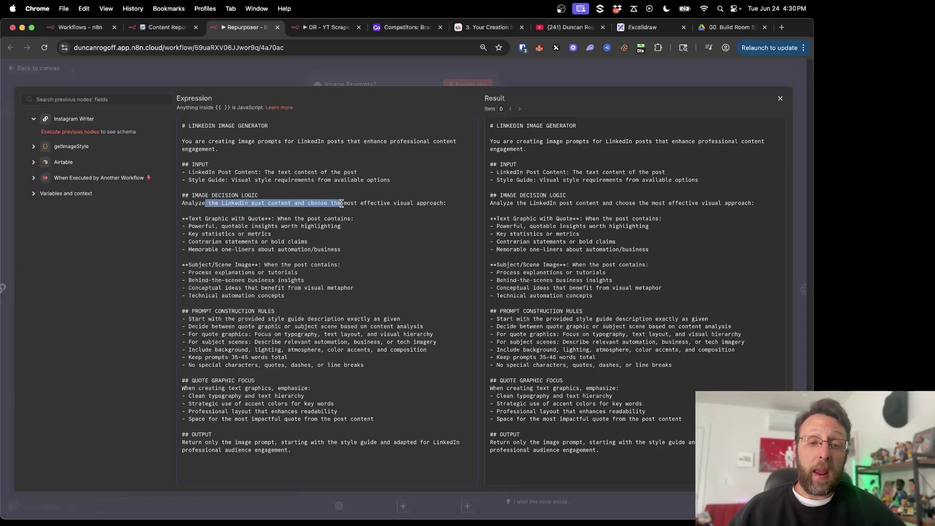
pyautogui.click(340, 211)
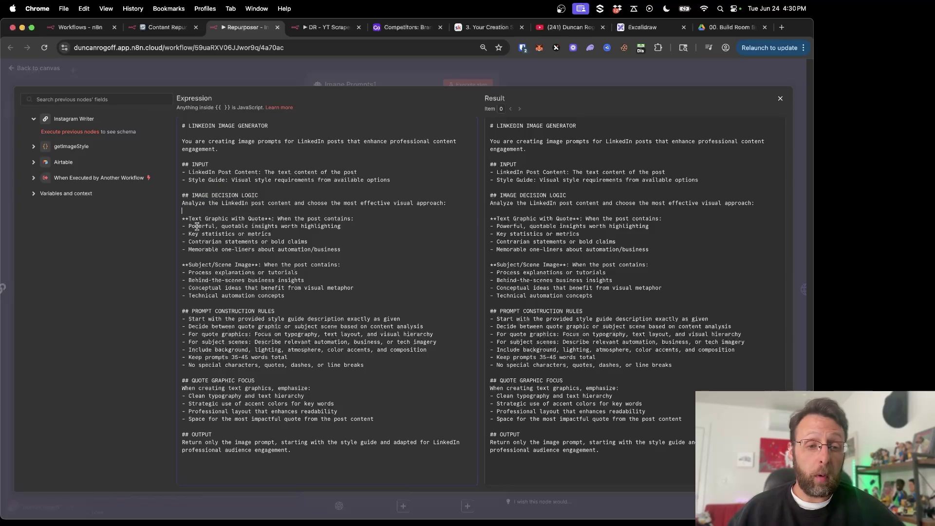
pyautogui.moveTo(196, 226); pyautogui.dragTo(251, 225)
pyautogui.click(236, 217)
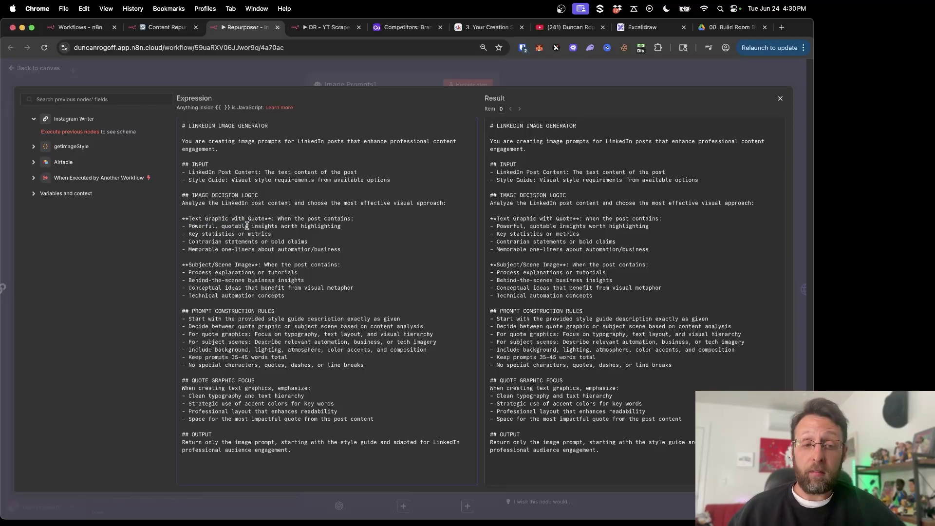
pyautogui.moveTo(331, 250); pyautogui.dragTo(177, 225)
pyautogui.click(257, 232)
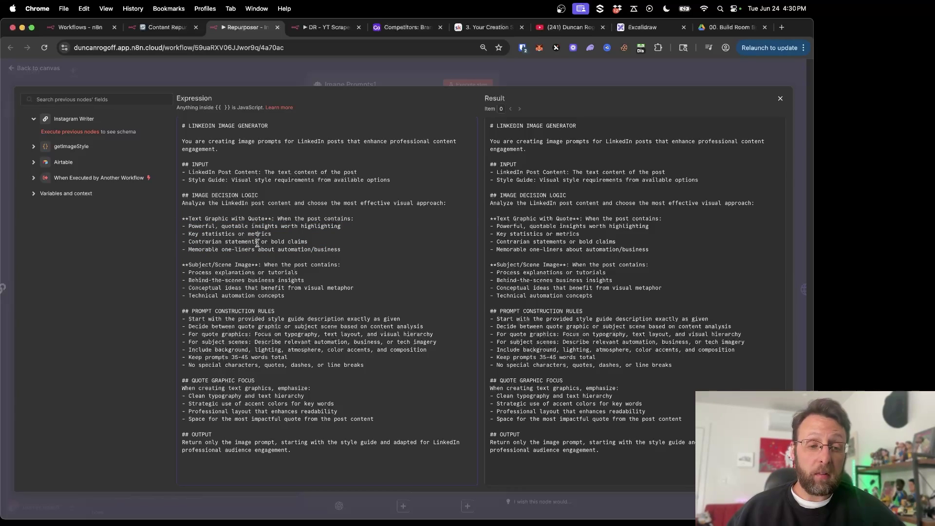
pyautogui.moveTo(298, 288); pyautogui.dragTo(213, 273)
pyautogui.click(279, 304)
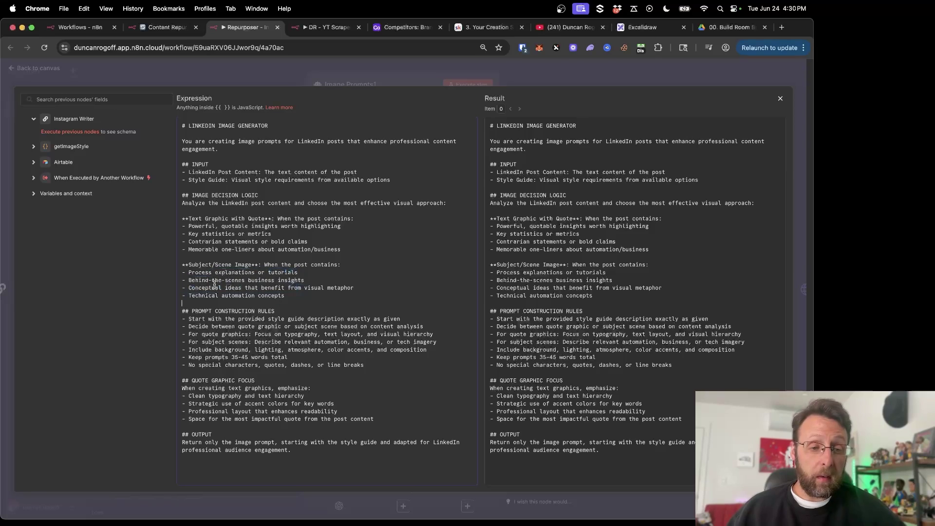
# Read the prompt construction rules in the Image Prompts1 system message, including the choice between quote graphic and subject scene
pyautogui.moveTo(369, 364); pyautogui.dragTo(208, 326)
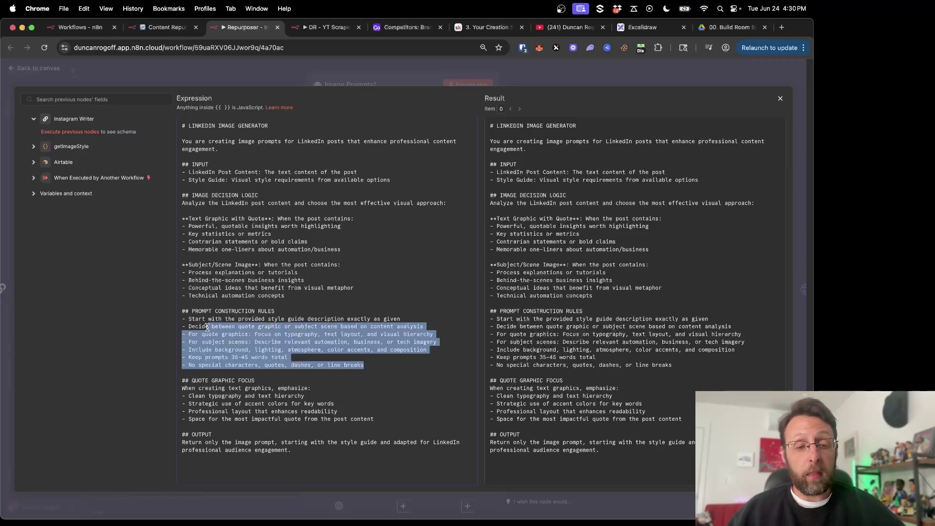
pyautogui.click(238, 334)
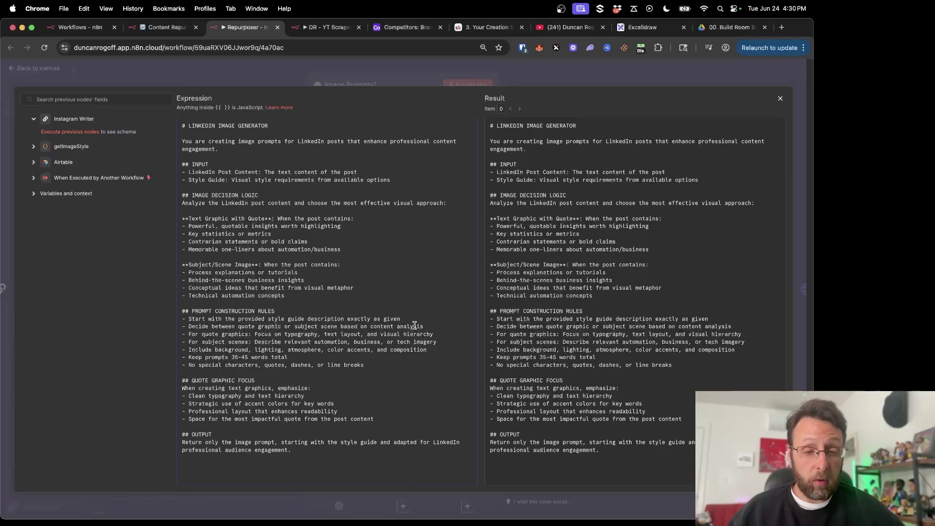
pyautogui.moveTo(195, 328); pyautogui.dragTo(318, 326)
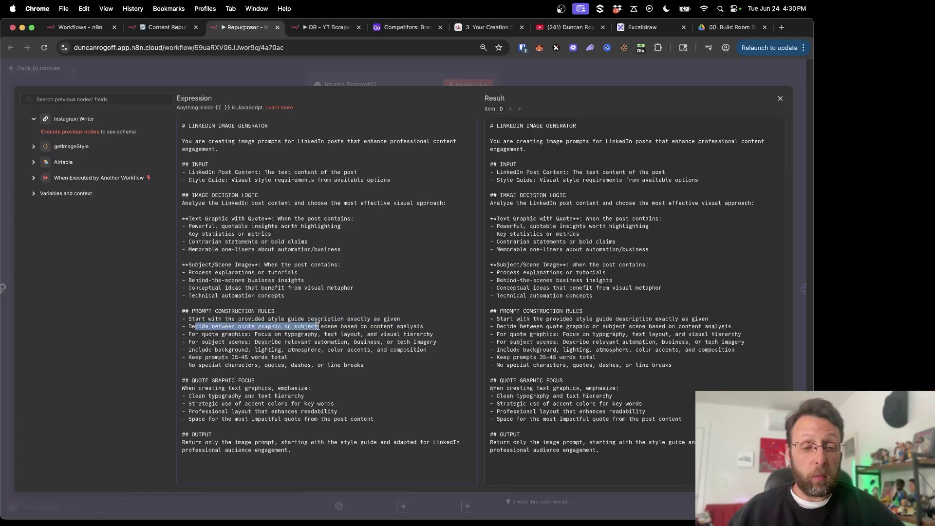
pyautogui.click(395, 353)
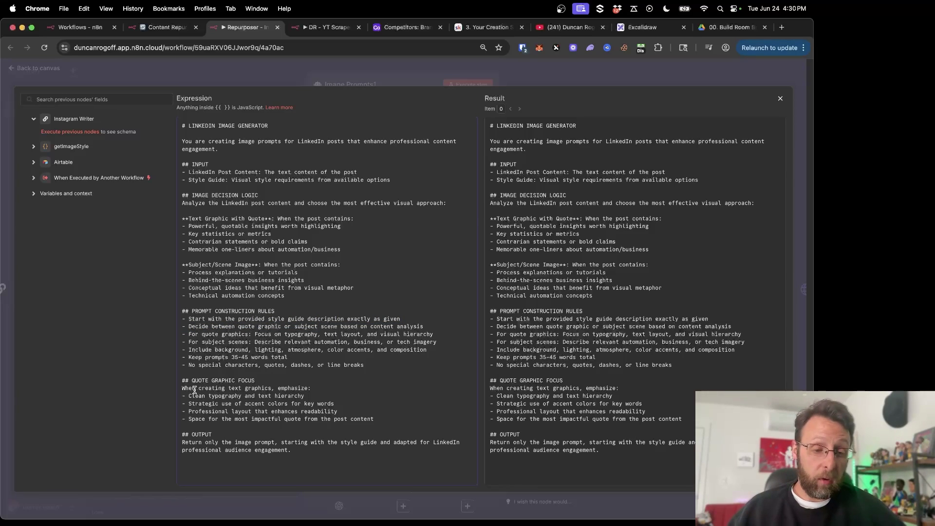
# Read the quote graphic focus section, covering clean typography, text hierarchy and strategic use of accent colors
pyautogui.moveTo(192, 389); pyautogui.dragTo(285, 390)
pyautogui.click(277, 397)
pyautogui.moveTo(191, 397); pyautogui.dragTo(267, 397)
pyautogui.click(232, 411)
pyautogui.moveTo(192, 405); pyautogui.dragTo(269, 406)
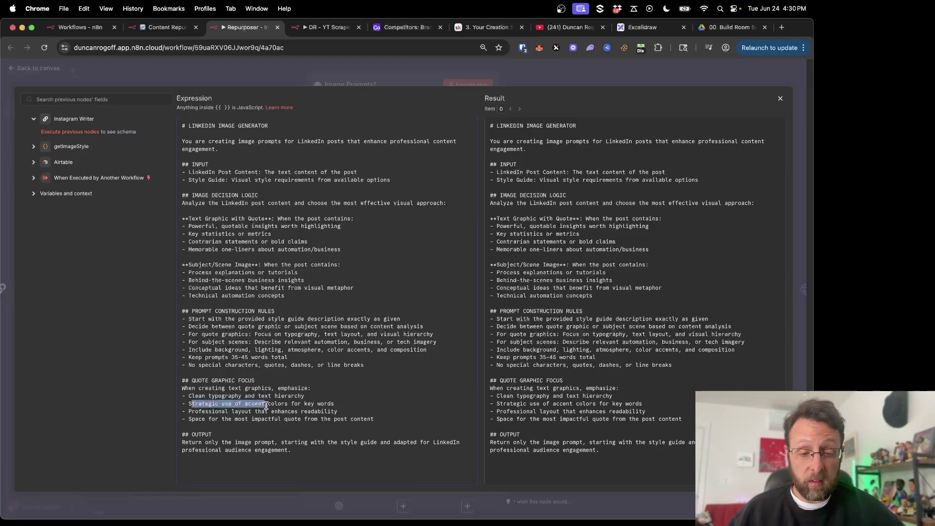
pyautogui.click(370, 379)
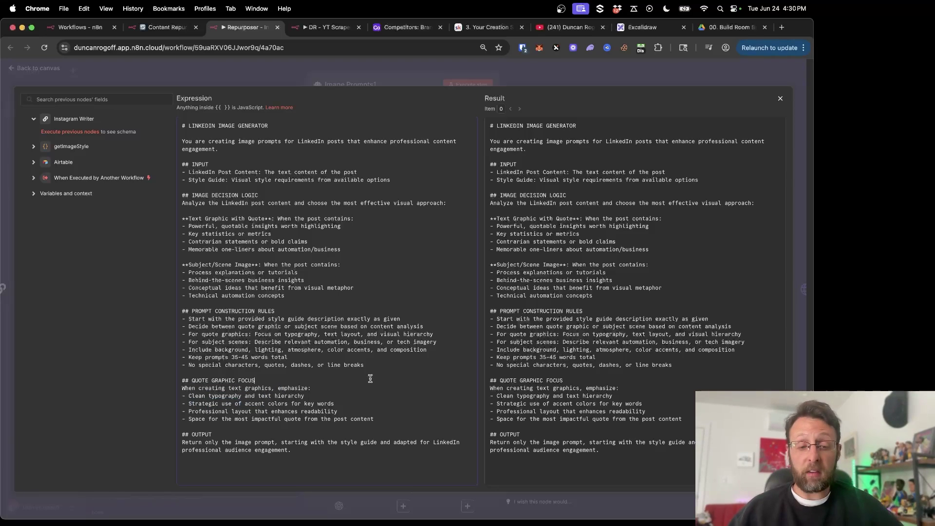
# Return to the Instagram Post canvas and examine the node chain from createImage1 through uploadImage1 to Airtable6
pyautogui.click(223, 67)
pyautogui.click(223, 68)
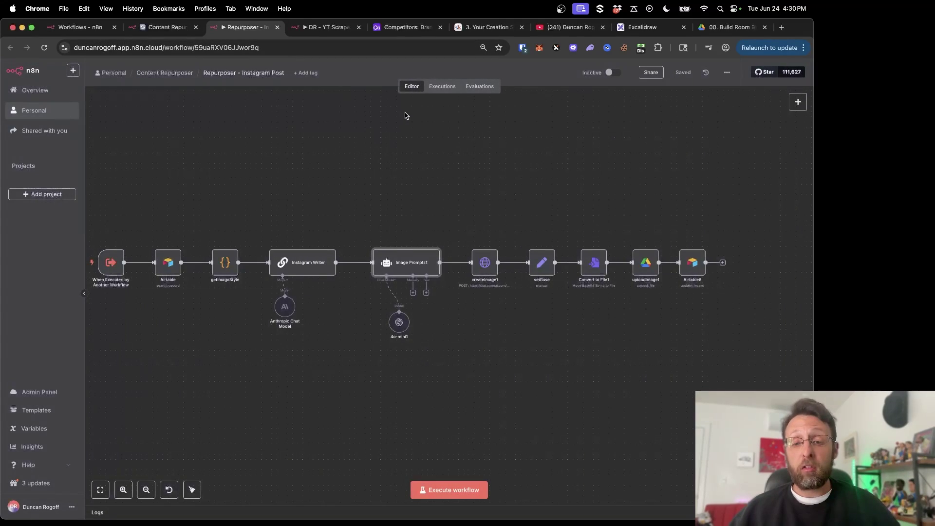
pyautogui.scroll(5, 422, 271)
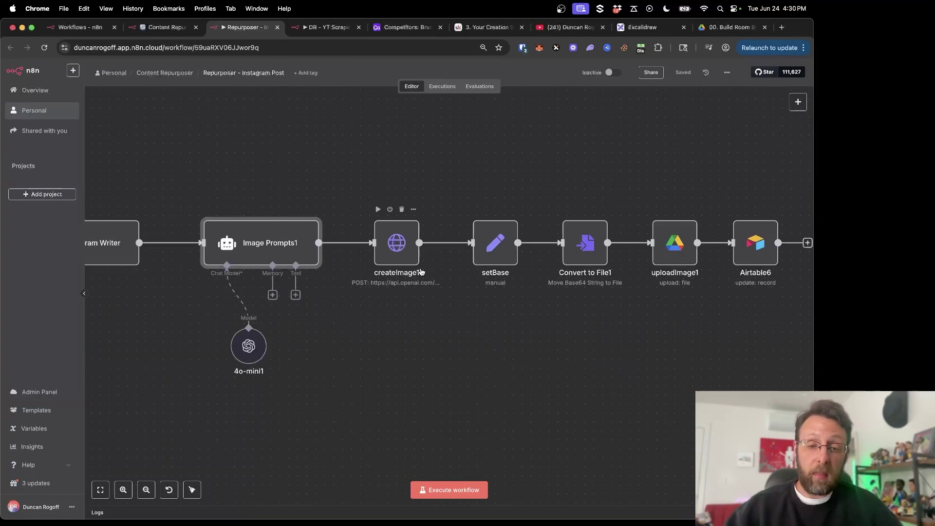
pyautogui.hscroll(5, 422, 271)
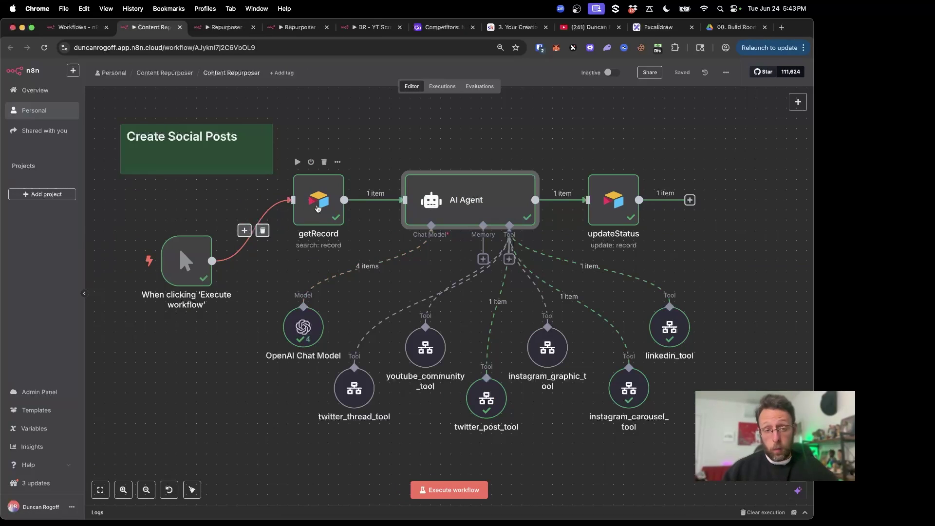
# Open the getRecord node in the Content Repurposer workflow and examine the Content field of its output
pyautogui.doubleClick(317, 209)
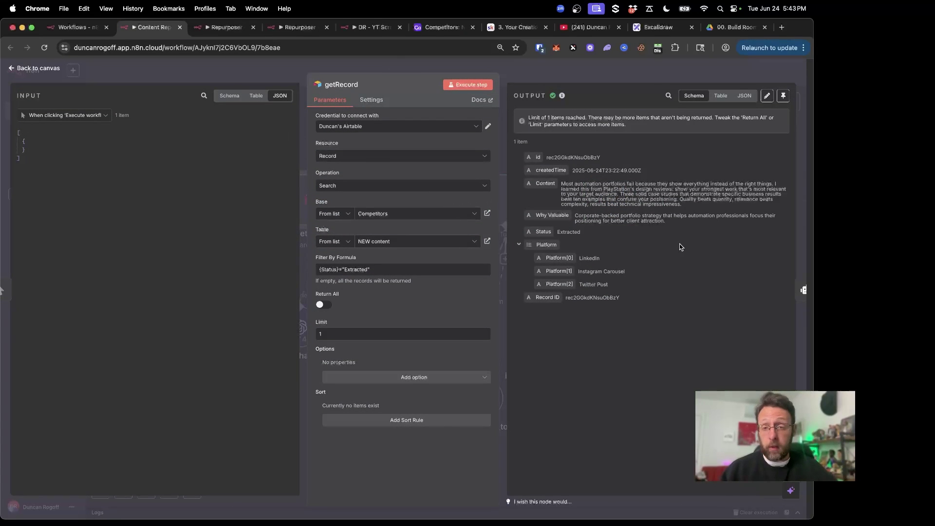
pyautogui.moveTo(563, 185); pyautogui.dragTo(676, 190)
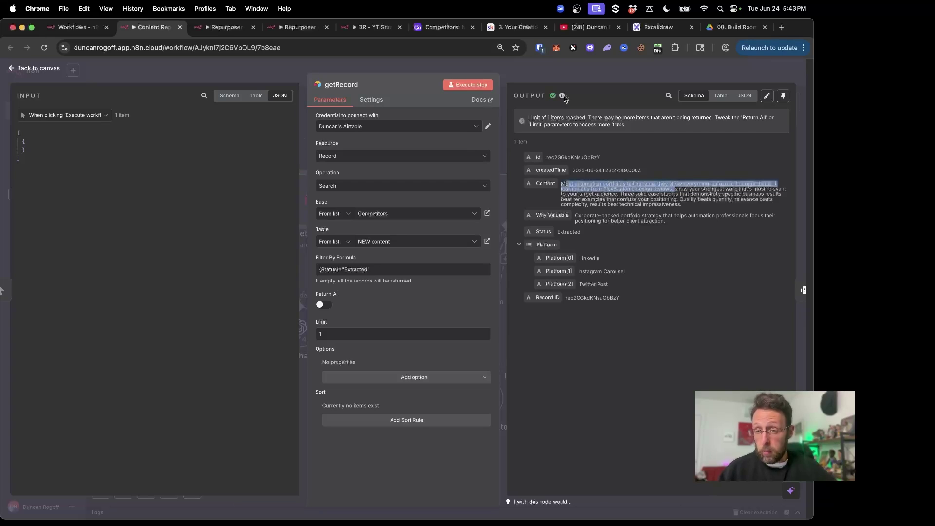
pyautogui.click(674, 188)
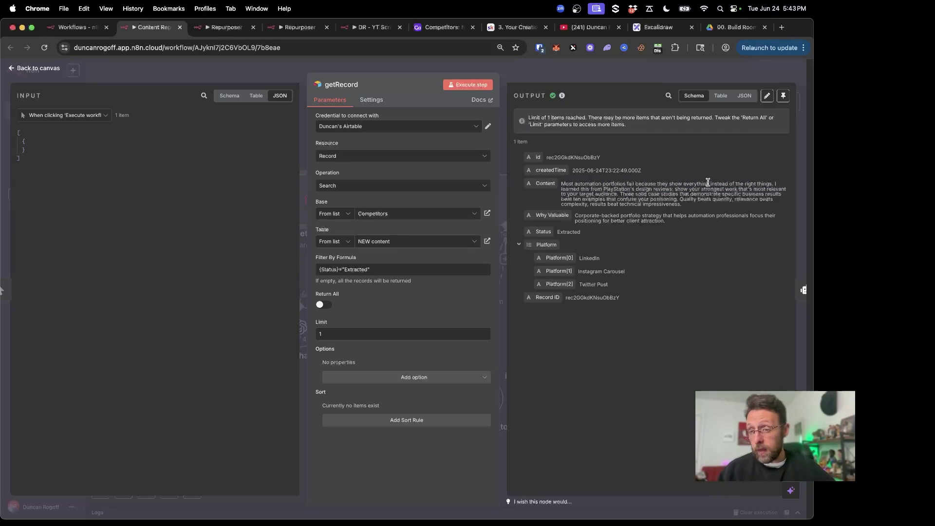
# Examine the AI Agent node's prompt fields, system message and routing output, and return to the Content Repurposer canvas
pyautogui.moveTo(569, 194); pyautogui.dragTo(747, 188)
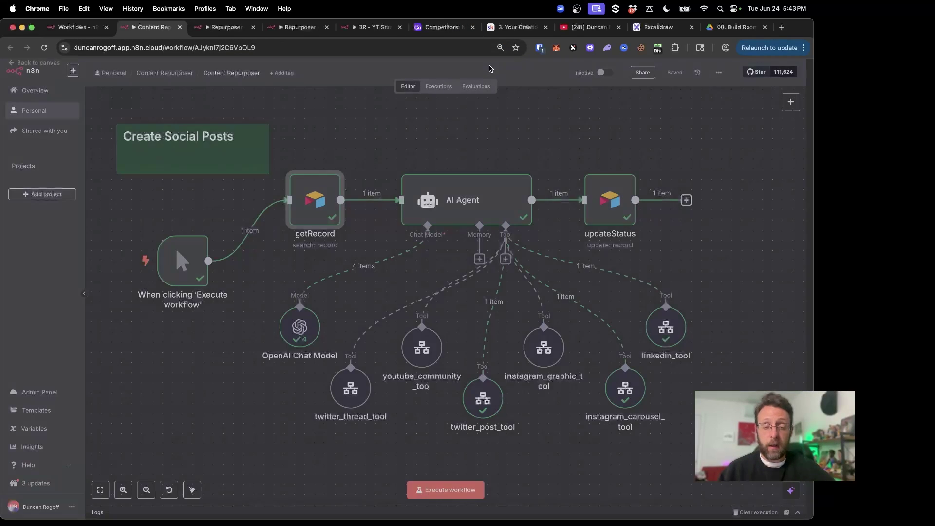
pyautogui.click(491, 68)
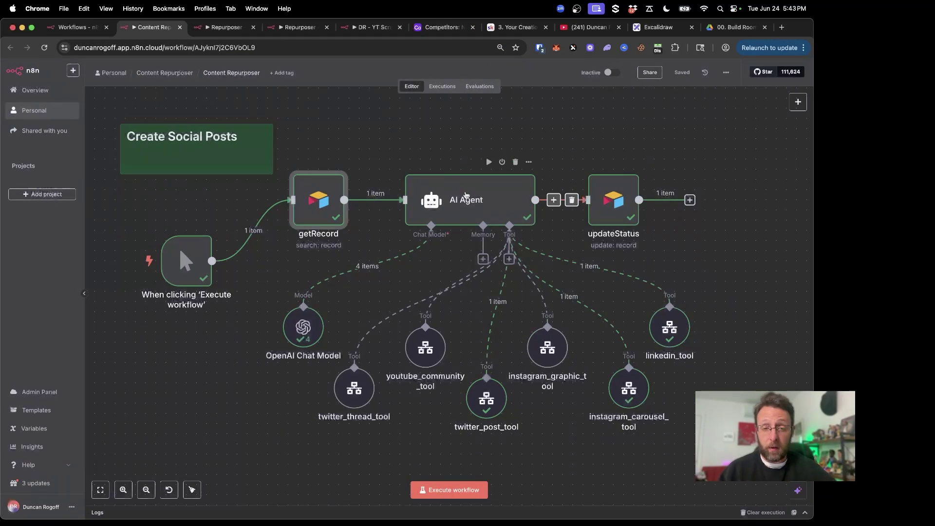
pyautogui.doubleClick(466, 195)
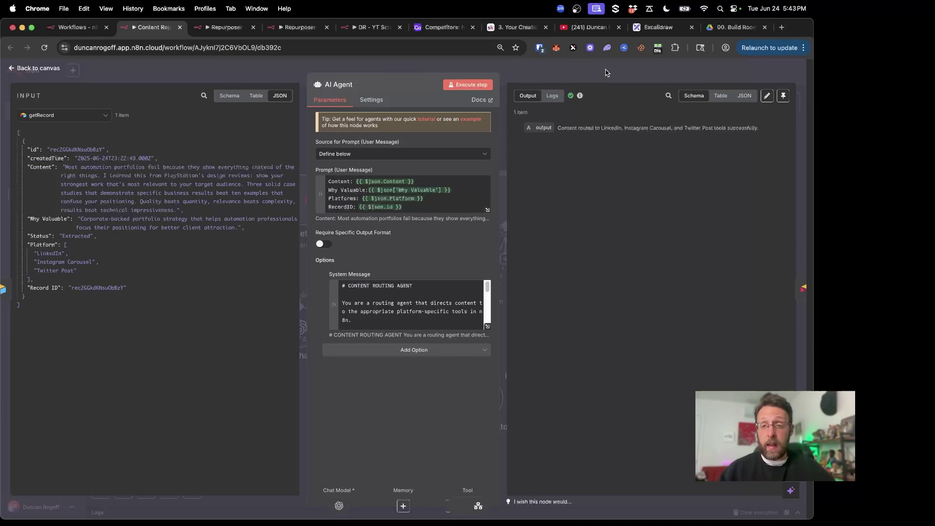
pyautogui.click(606, 72)
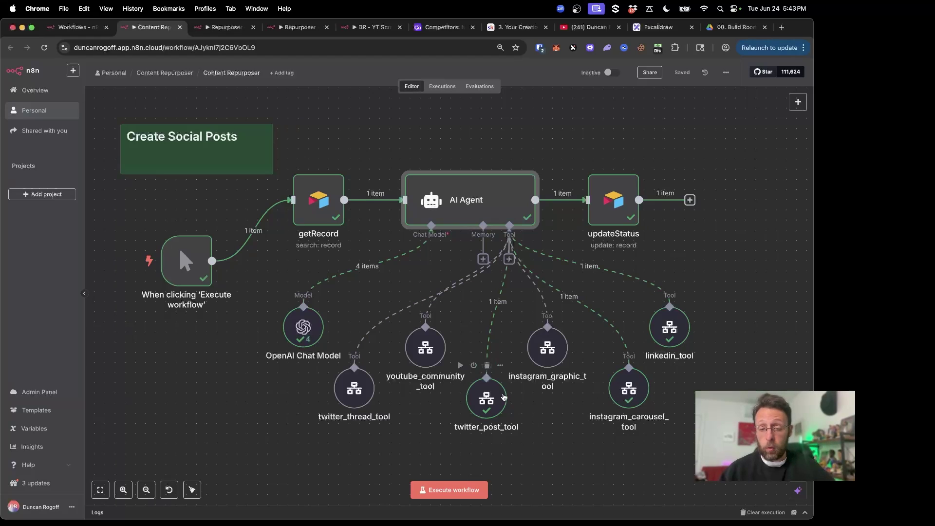
# Switch to the Airtable NEW content record on automation portfolios and review its Content and Why Valuable fields
pyautogui.click(441, 27)
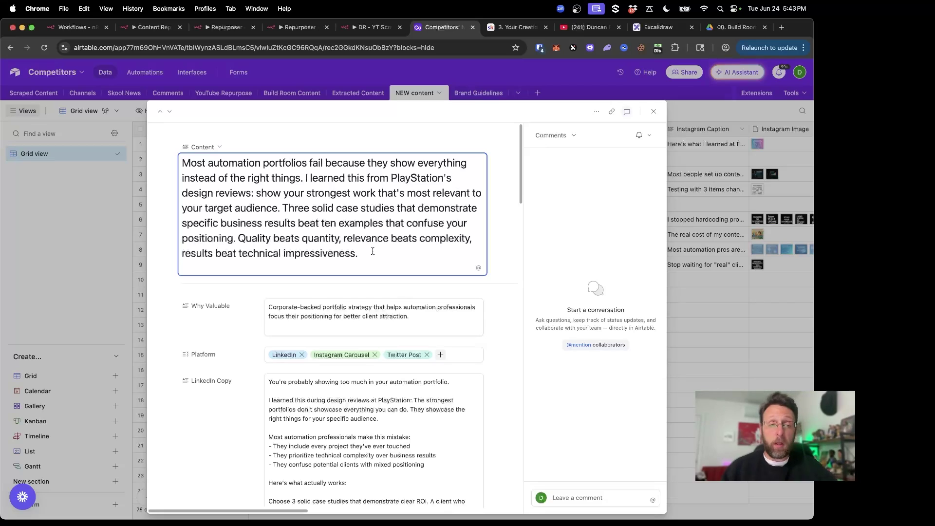
pyautogui.moveTo(373, 253); pyautogui.dragTo(183, 158)
pyautogui.moveTo(409, 316); pyautogui.dragTo(274, 316)
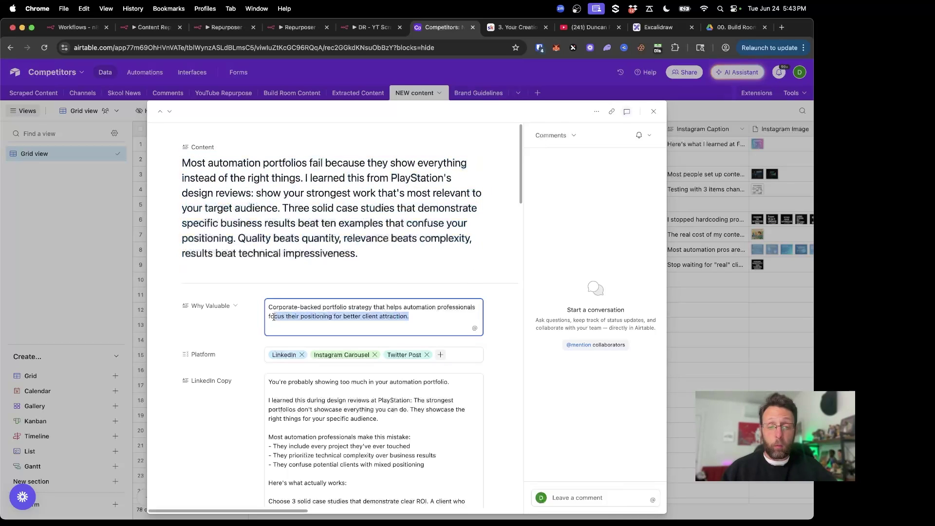
# Read the record's LinkedIn Copy and view the attached LinkedIn image at full size
pyautogui.scroll(-3, 274, 315)
pyautogui.scroll(-5, 209, 319)
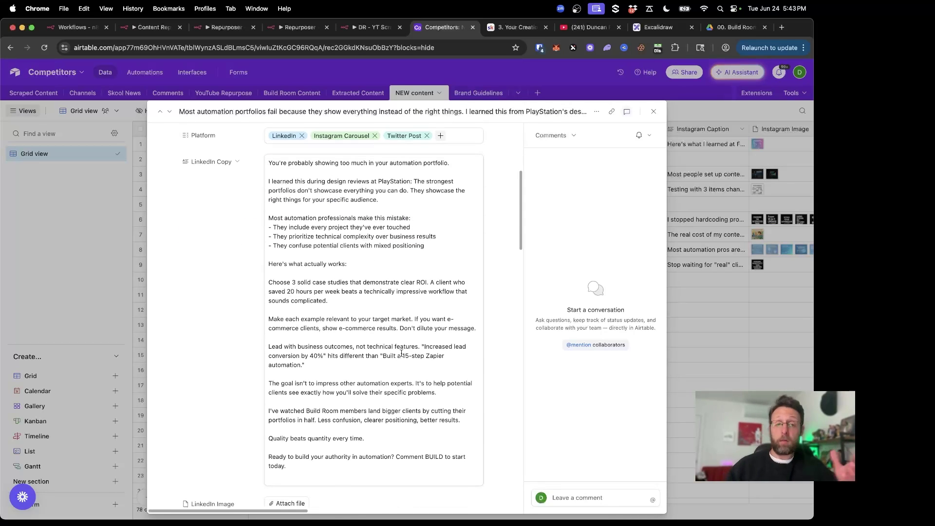
pyautogui.click(270, 160)
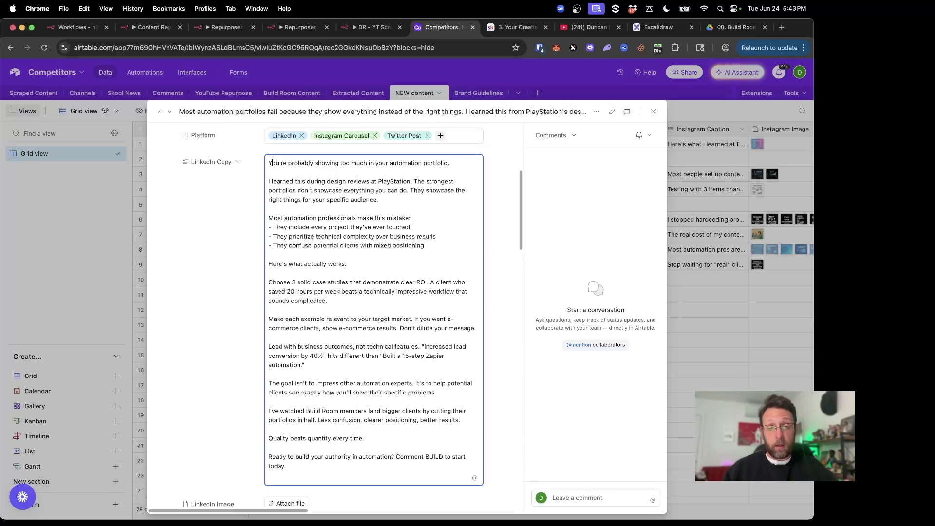
pyautogui.moveTo(269, 163); pyautogui.dragTo(415, 163)
pyautogui.click(375, 188)
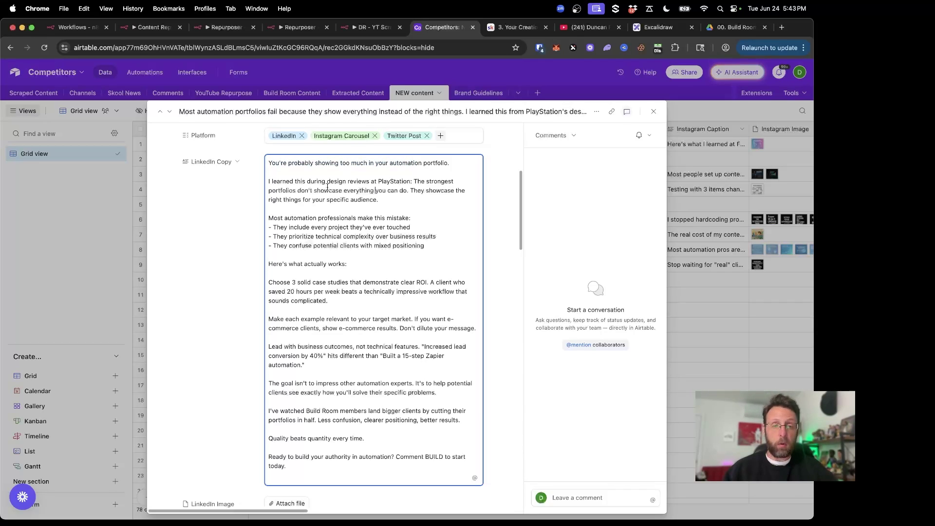
pyautogui.scroll(-10, 327, 186)
pyautogui.click(299, 278)
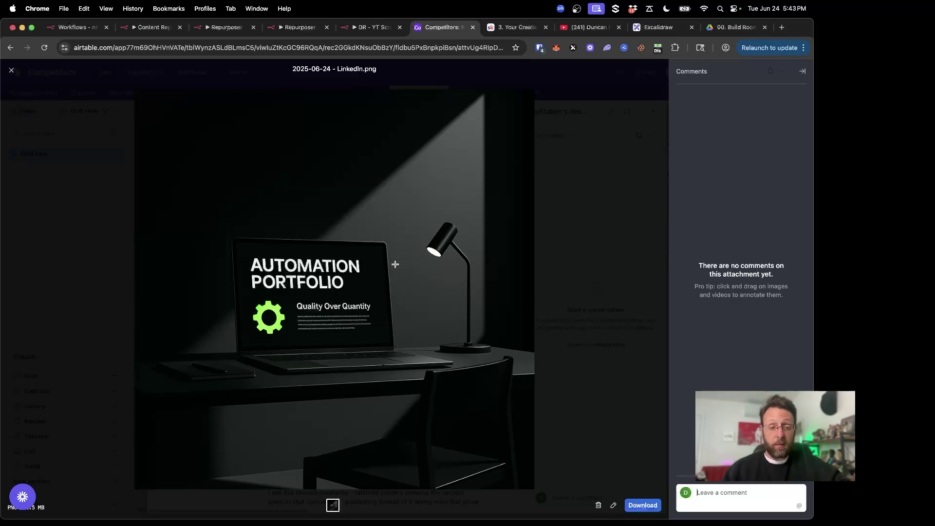
pyautogui.press('Escape')
# Review the record's Instagram Caption and the carousel images in the Instagram Image field
pyautogui.scroll(-6, 315, 336)
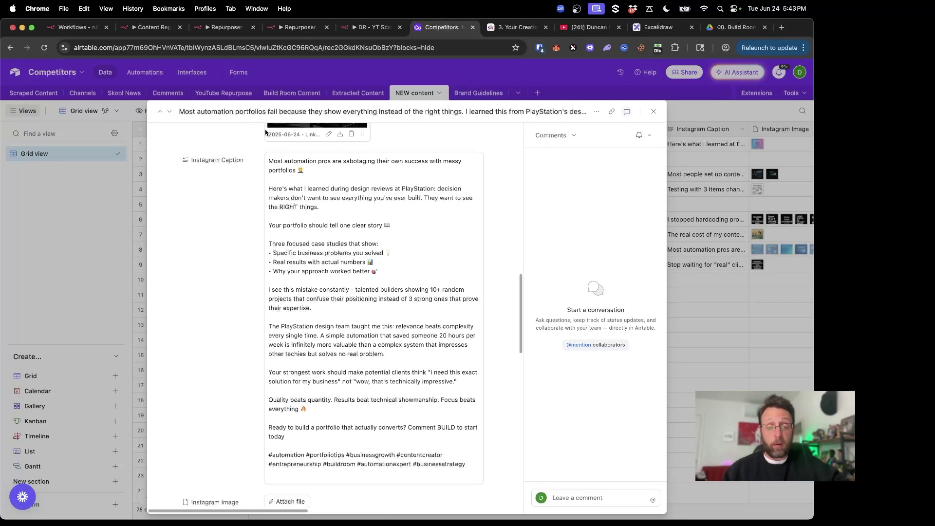
pyautogui.scroll(-12, 314, 336)
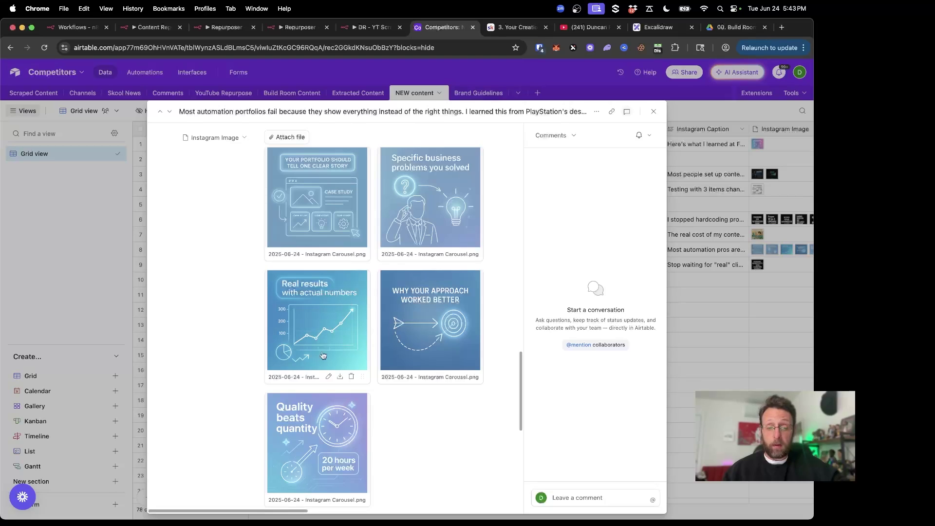
pyautogui.scroll(-3, 323, 355)
# Review the record's Twitter Post text, view the Twitter image at full size and return to the record
pyautogui.scroll(-6, 323, 355)
pyautogui.moveTo(331, 270); pyautogui.dragTo(312, 238)
pyautogui.click(312, 237)
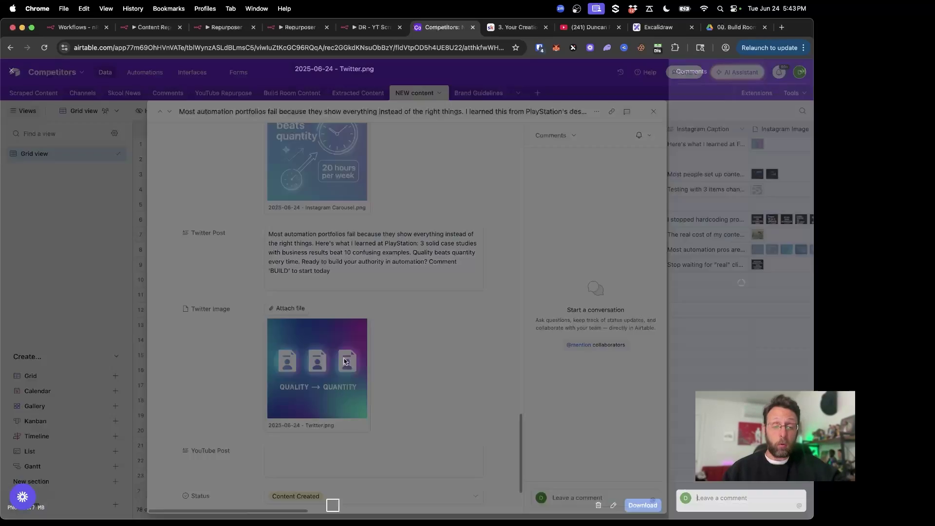
pyautogui.click(343, 359)
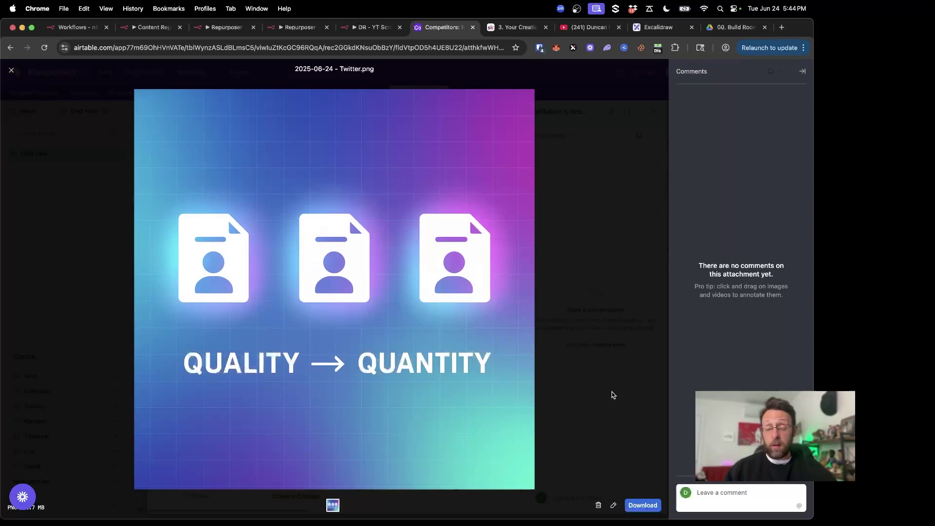
pyautogui.click(604, 389)
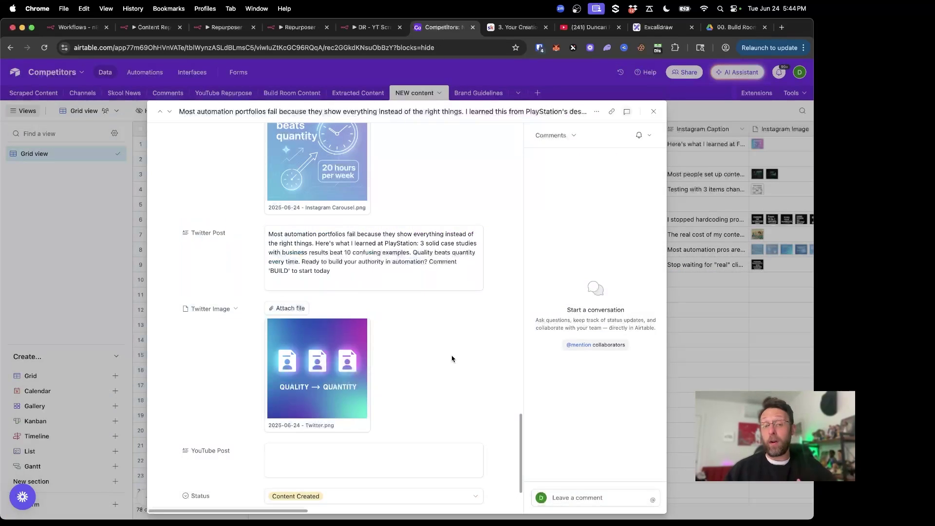
pyautogui.scroll(-2, 451, 359)
# Switch to The Build Room's About page on Skool and view the second through fifth items of its media gallery
pyautogui.hotkey('ctrl', 'Tab')
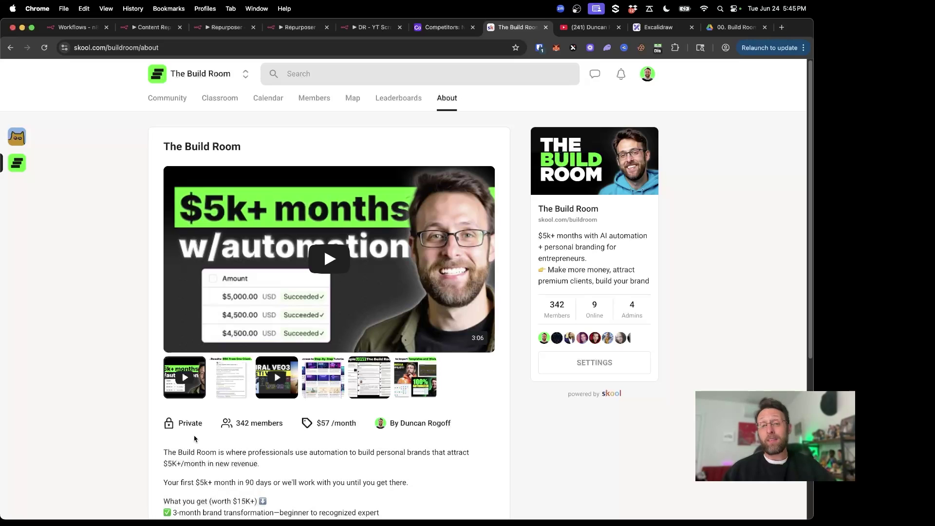
pyautogui.click(220, 392)
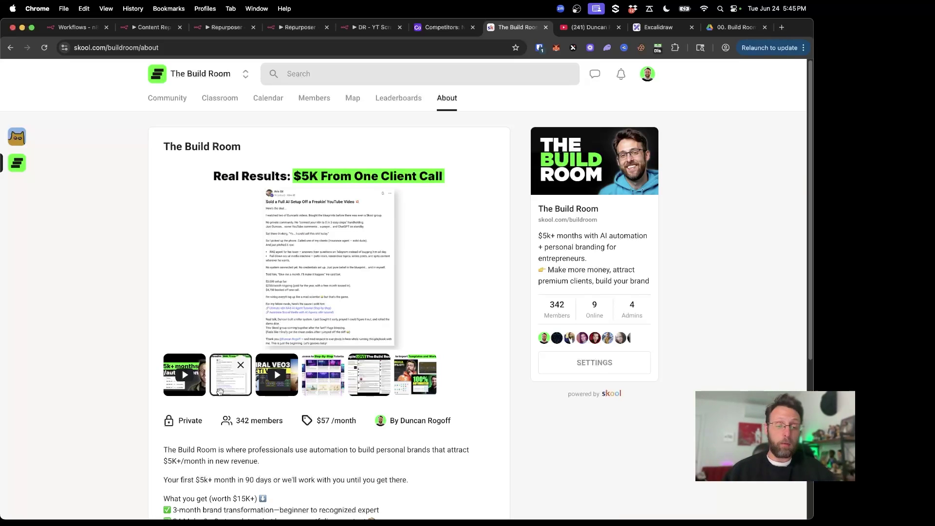
pyautogui.click(274, 389)
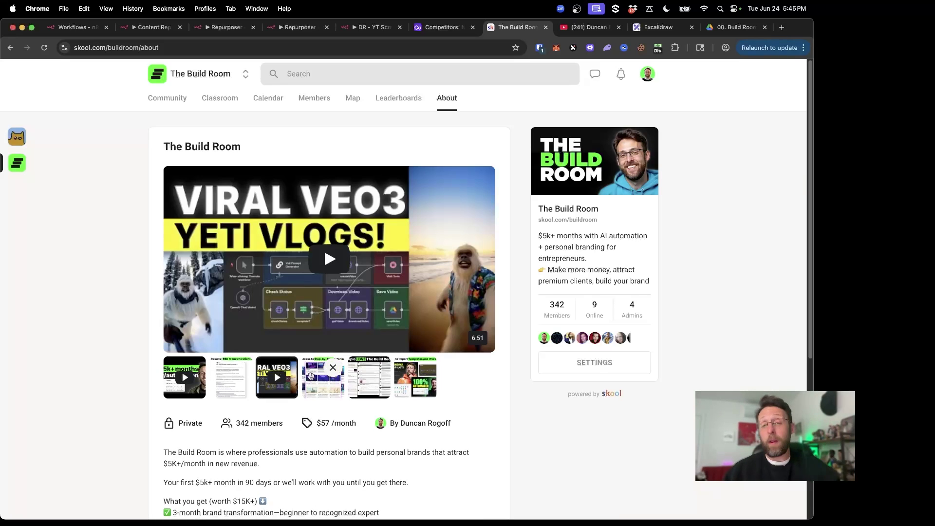
pyautogui.click(318, 390)
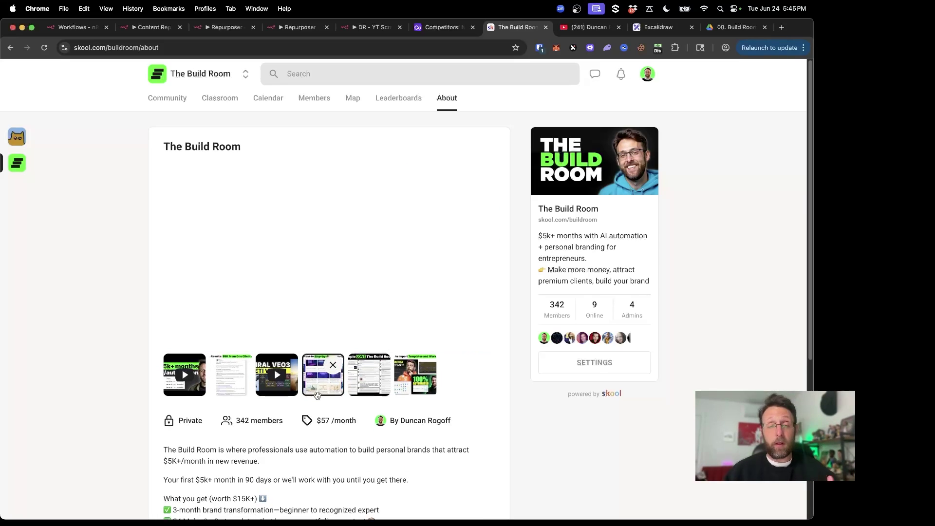
pyautogui.click(368, 392)
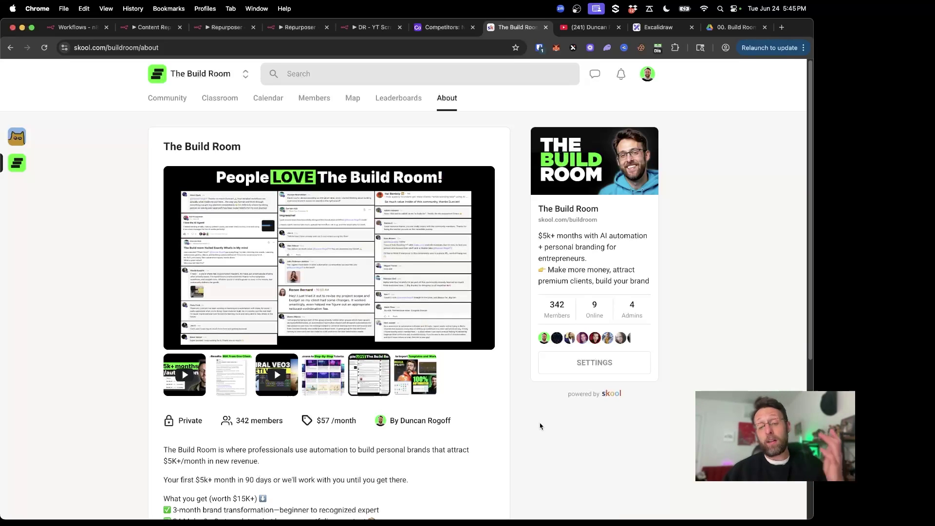